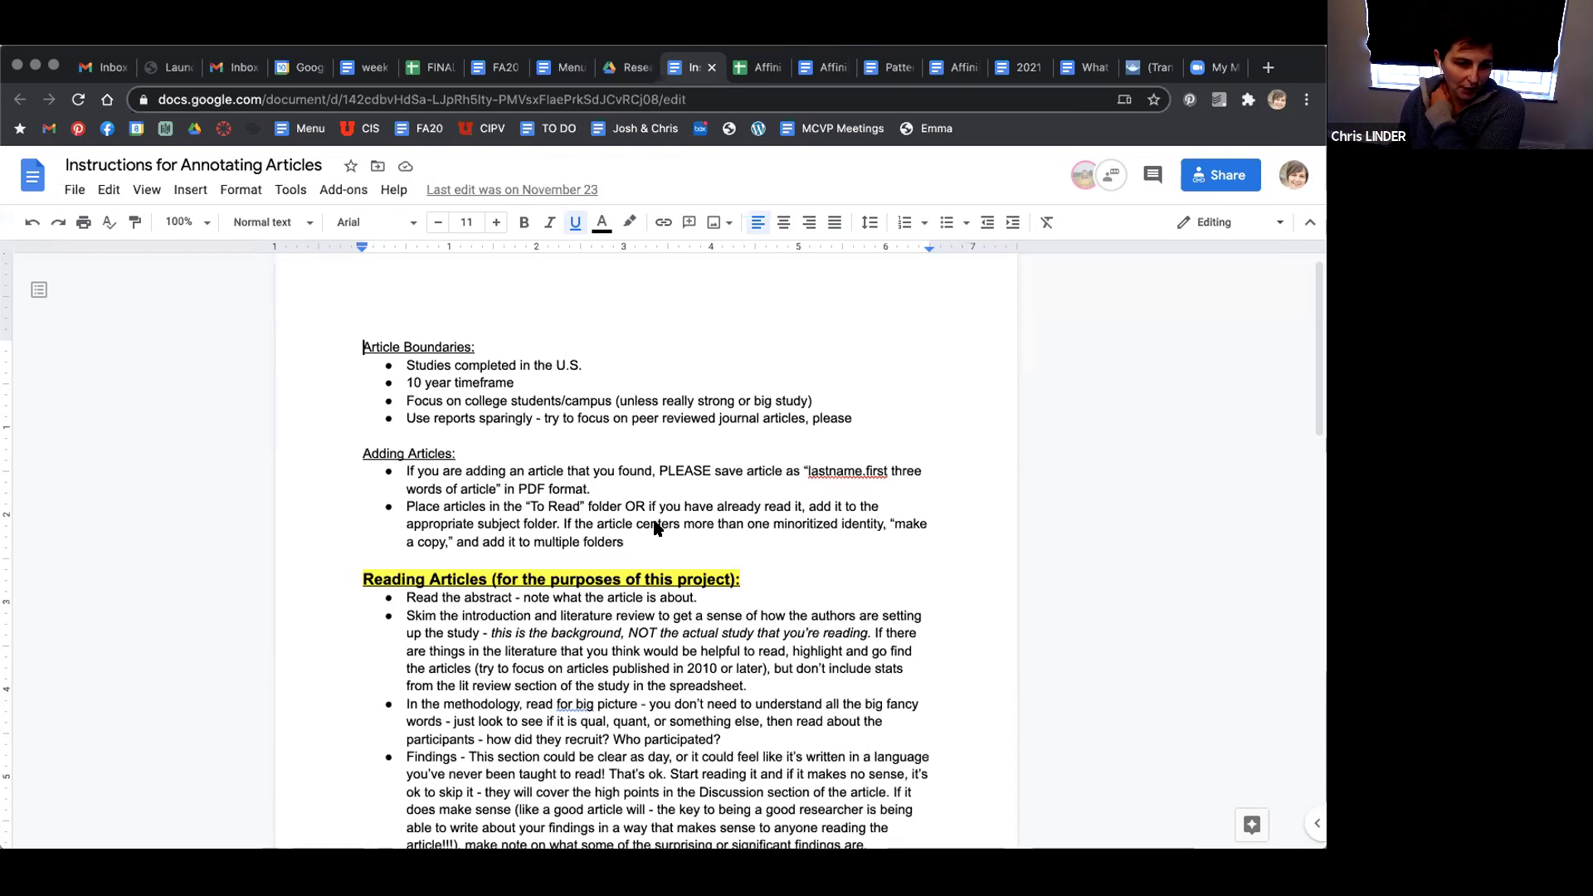
Step: Scroll the guide down to the Reading Articles steps, from abstract through discussion
{"action": "scroll", "coordinate": [655, 527], "scroll_direction": "down", "scroll_amount": 1}
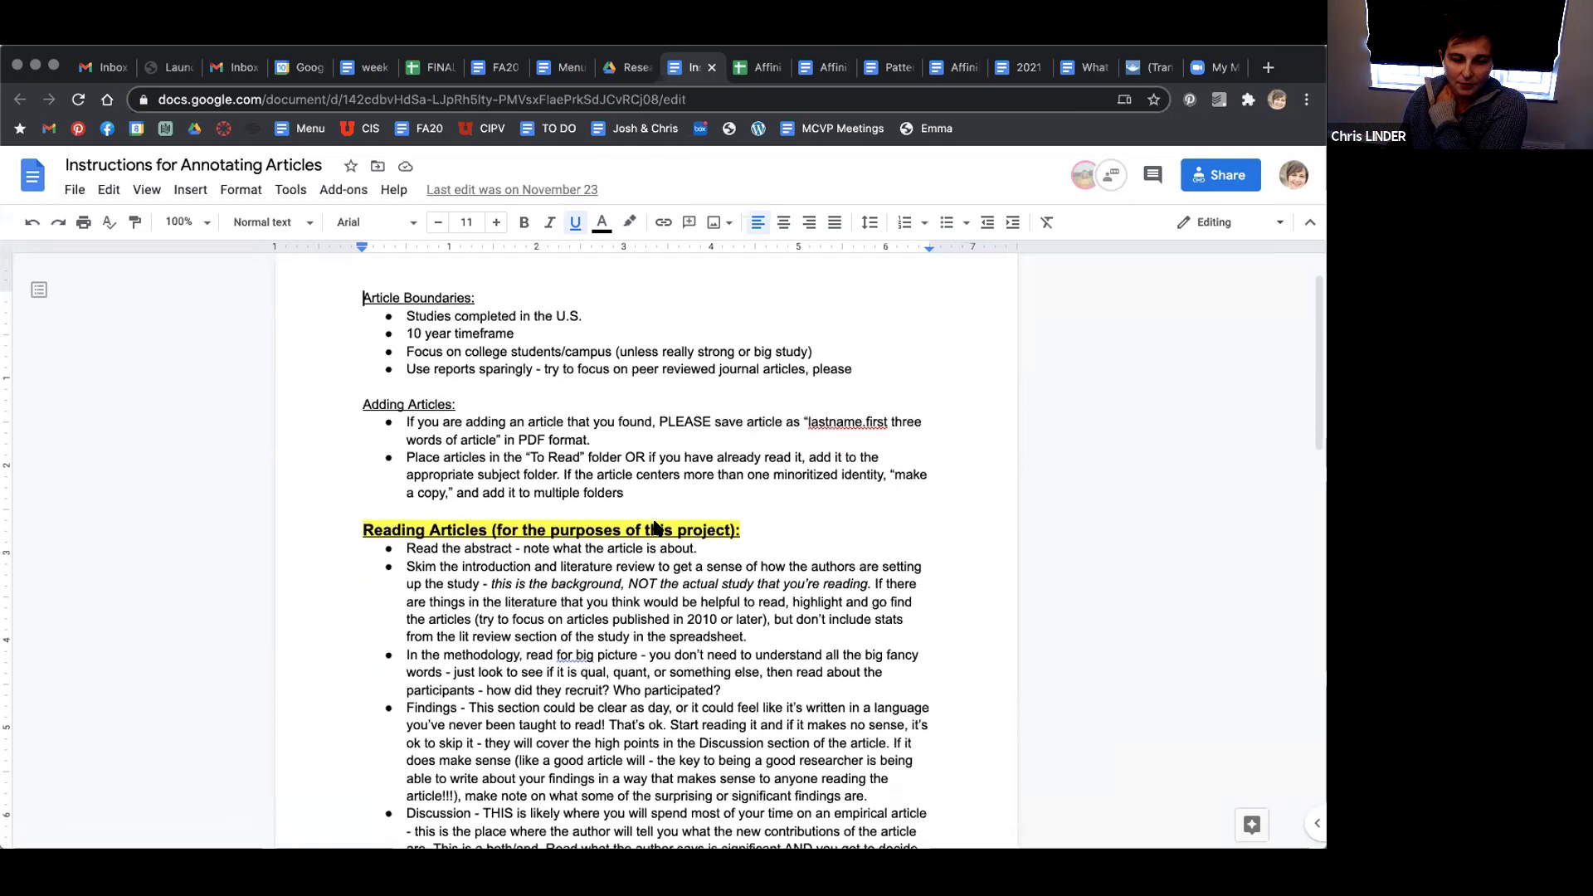
{"action": "scroll", "coordinate": [656, 526], "scroll_direction": "down", "scroll_amount": 5}
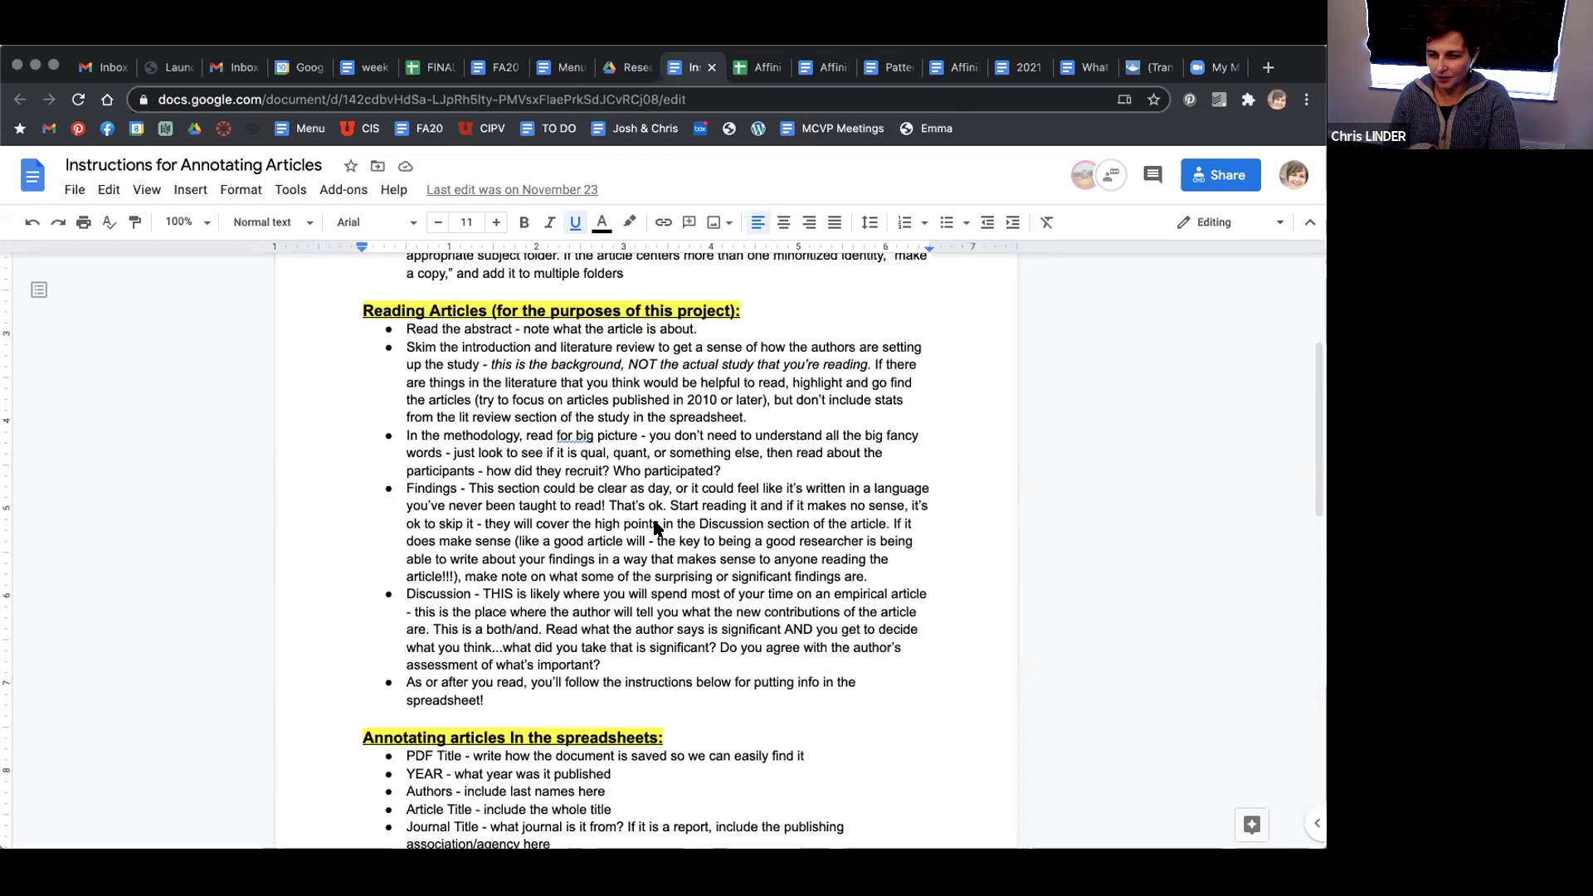
Step: Scroll through the annotation fields, from PDF Title and Journal Title to %white and Findings
{"action": "scroll", "coordinate": [656, 528], "scroll_direction": "down", "scroll_amount": 5}
{"action": "scroll", "coordinate": [655, 527], "scroll_direction": "down", "scroll_amount": 4}
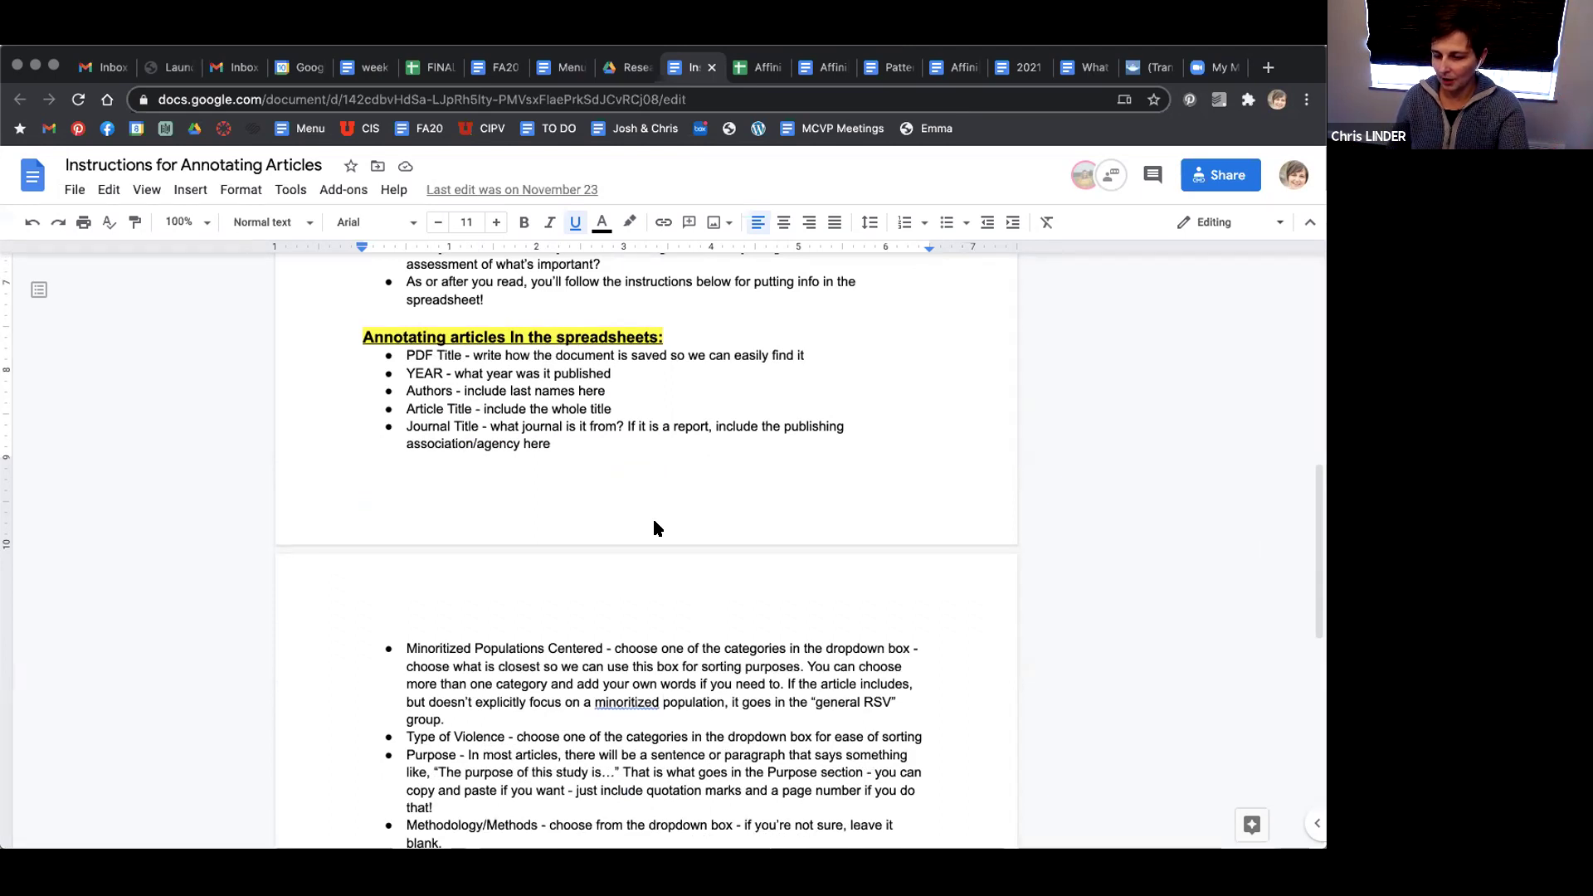
{"action": "scroll", "coordinate": [653, 527], "scroll_direction": "down", "scroll_amount": 1}
{"action": "scroll", "coordinate": [654, 528], "scroll_direction": "down", "scroll_amount": 2}
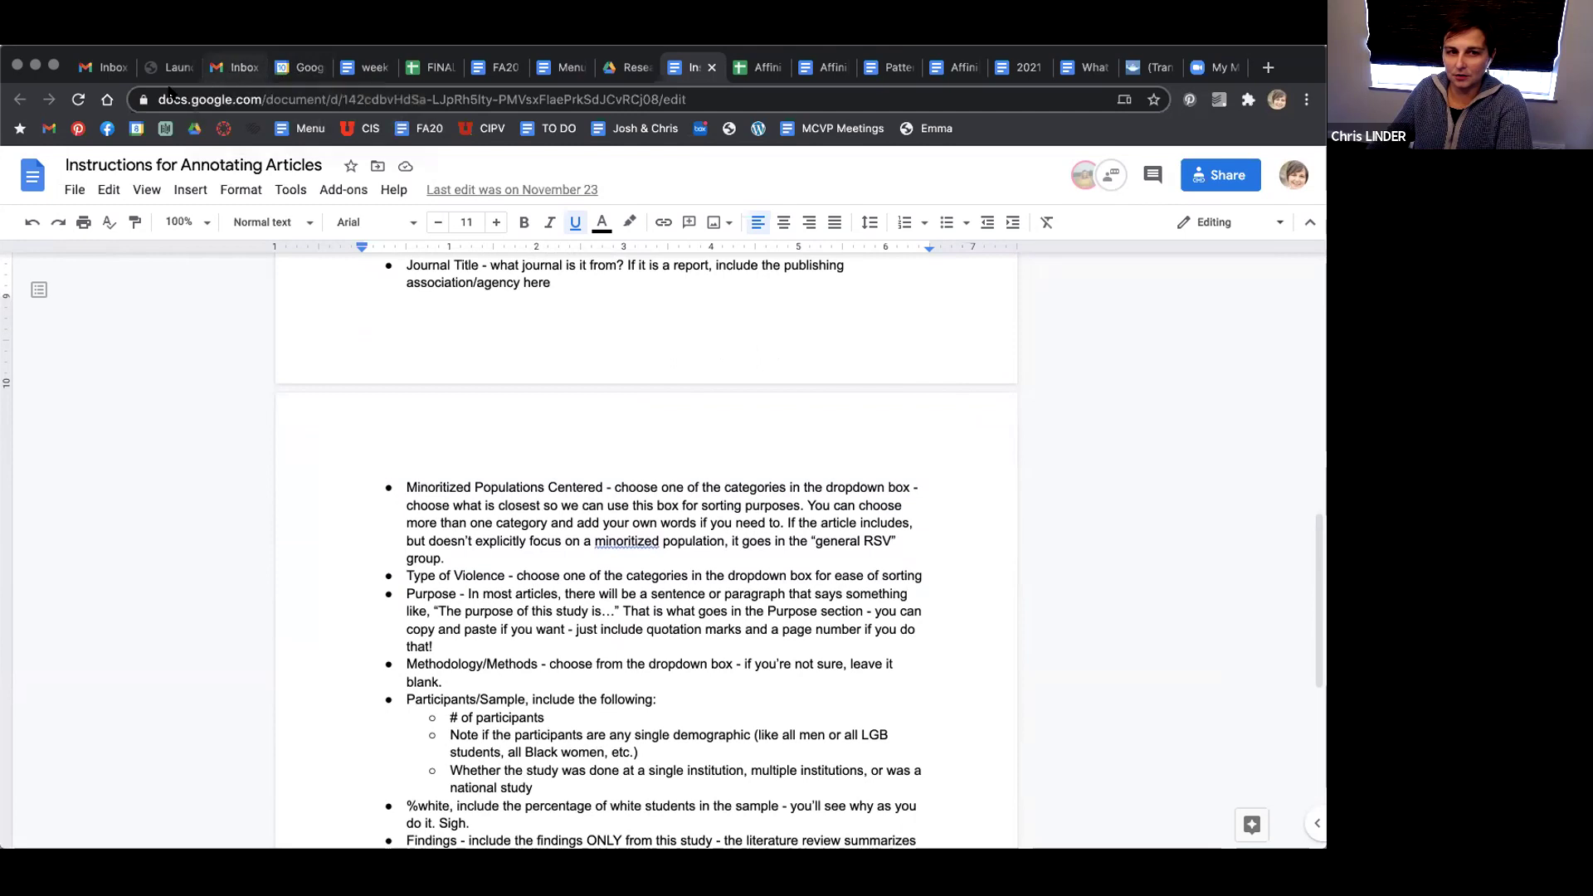
Step: From the Research and Scholarship folder, reach RSV and Minoritized People and select the first journal title
{"action": "left_click", "coordinate": [624, 68]}
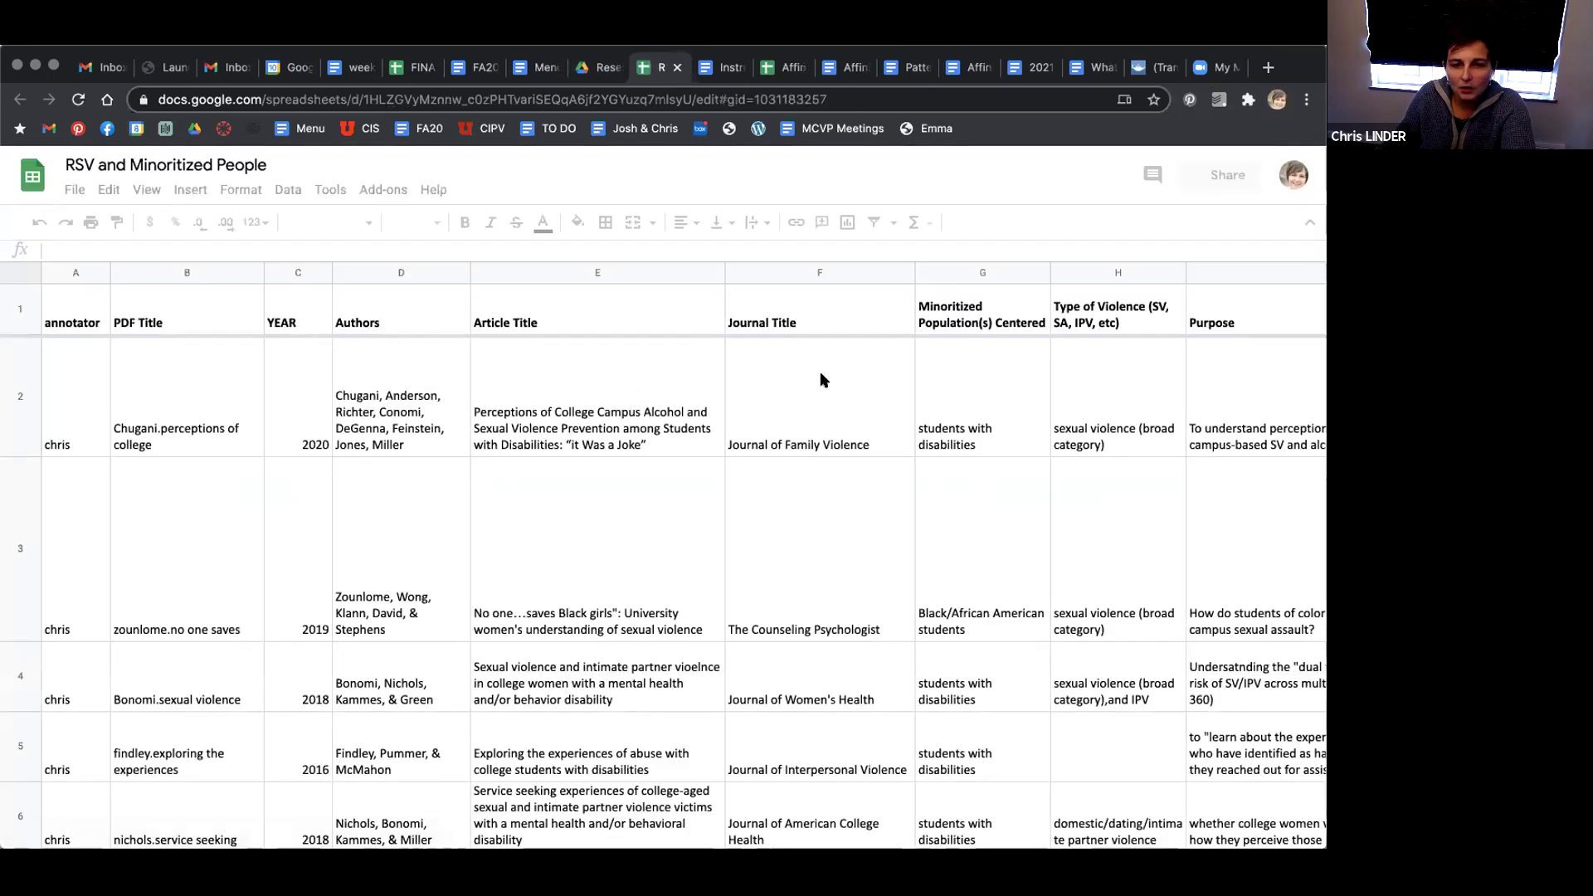
{"action": "left_click", "coordinate": [800, 391]}
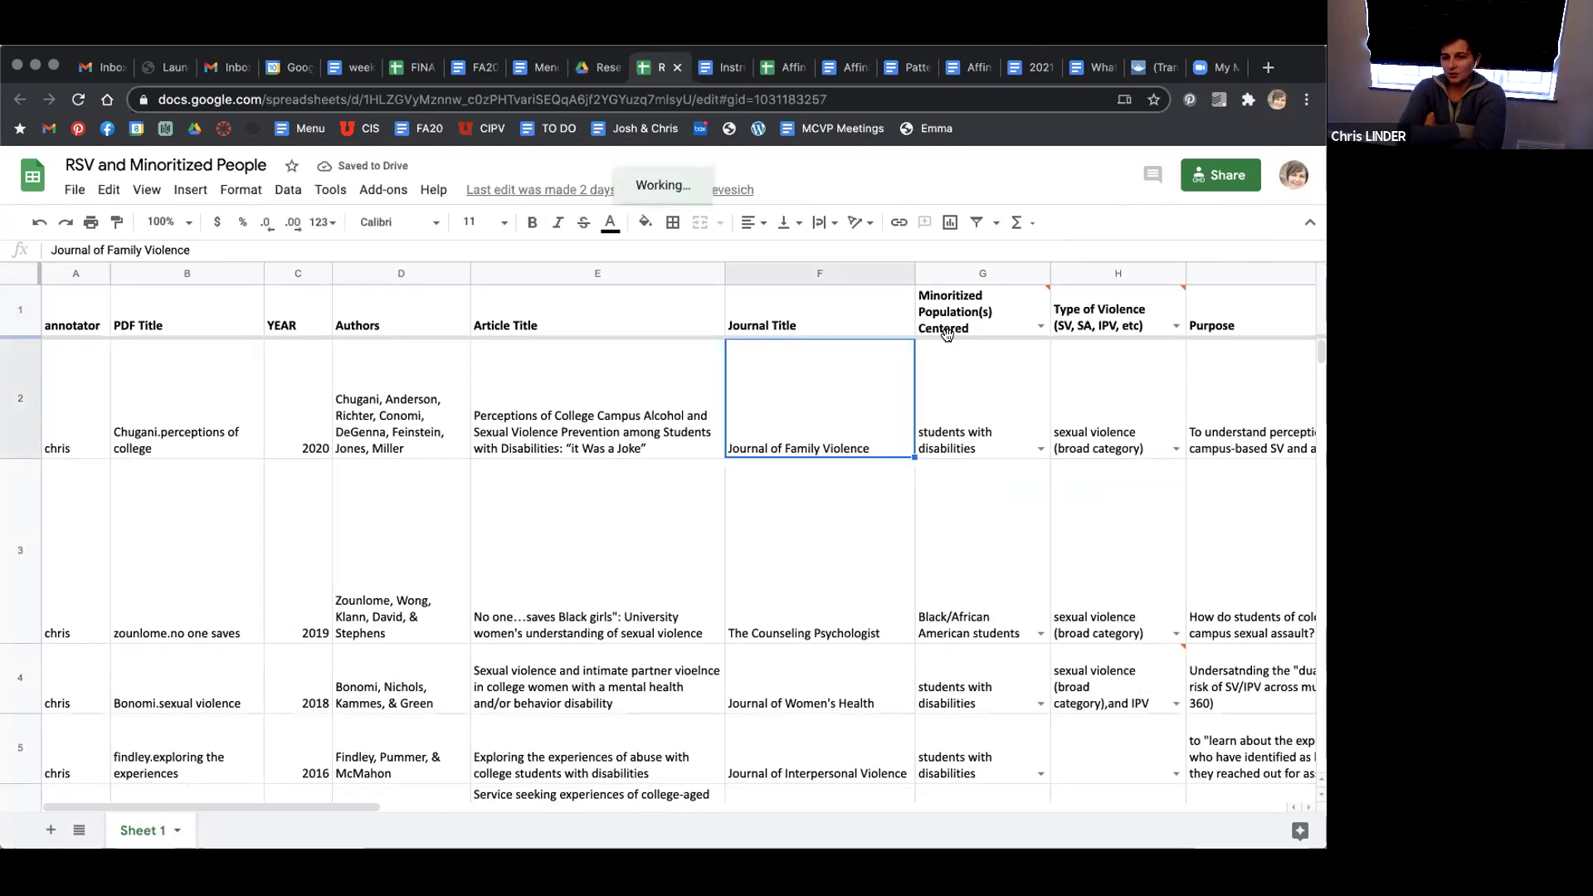
{"action": "mouse_move", "coordinate": [947, 333]}
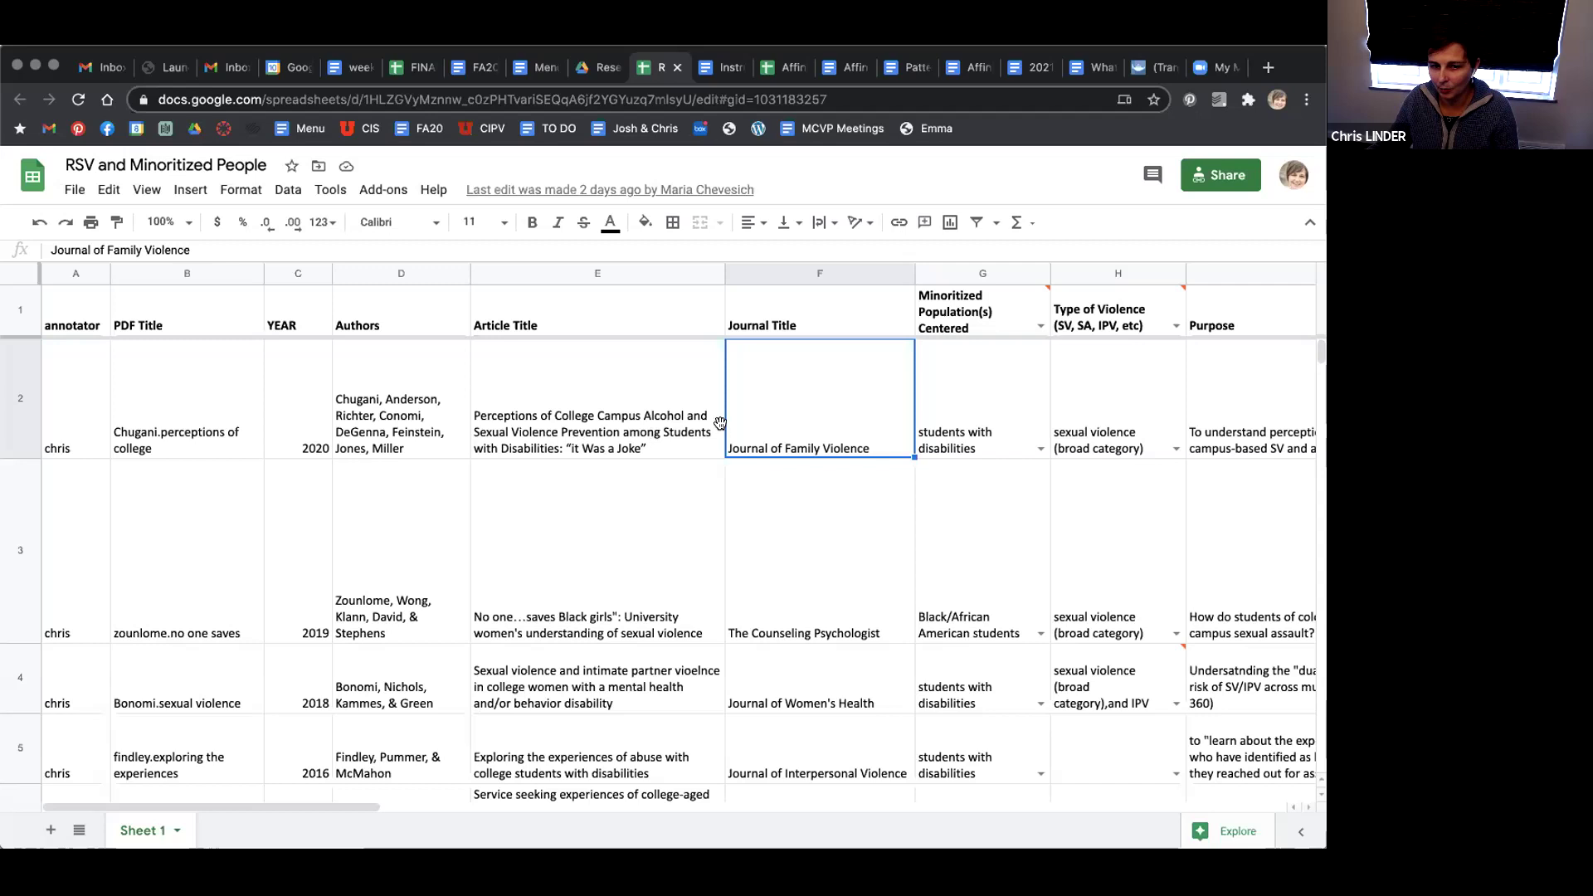
Step: Review the population choices in G2 and G1, then reselect the Minoritized Population(s) Centered header
{"action": "left_click", "coordinate": [1039, 449]}
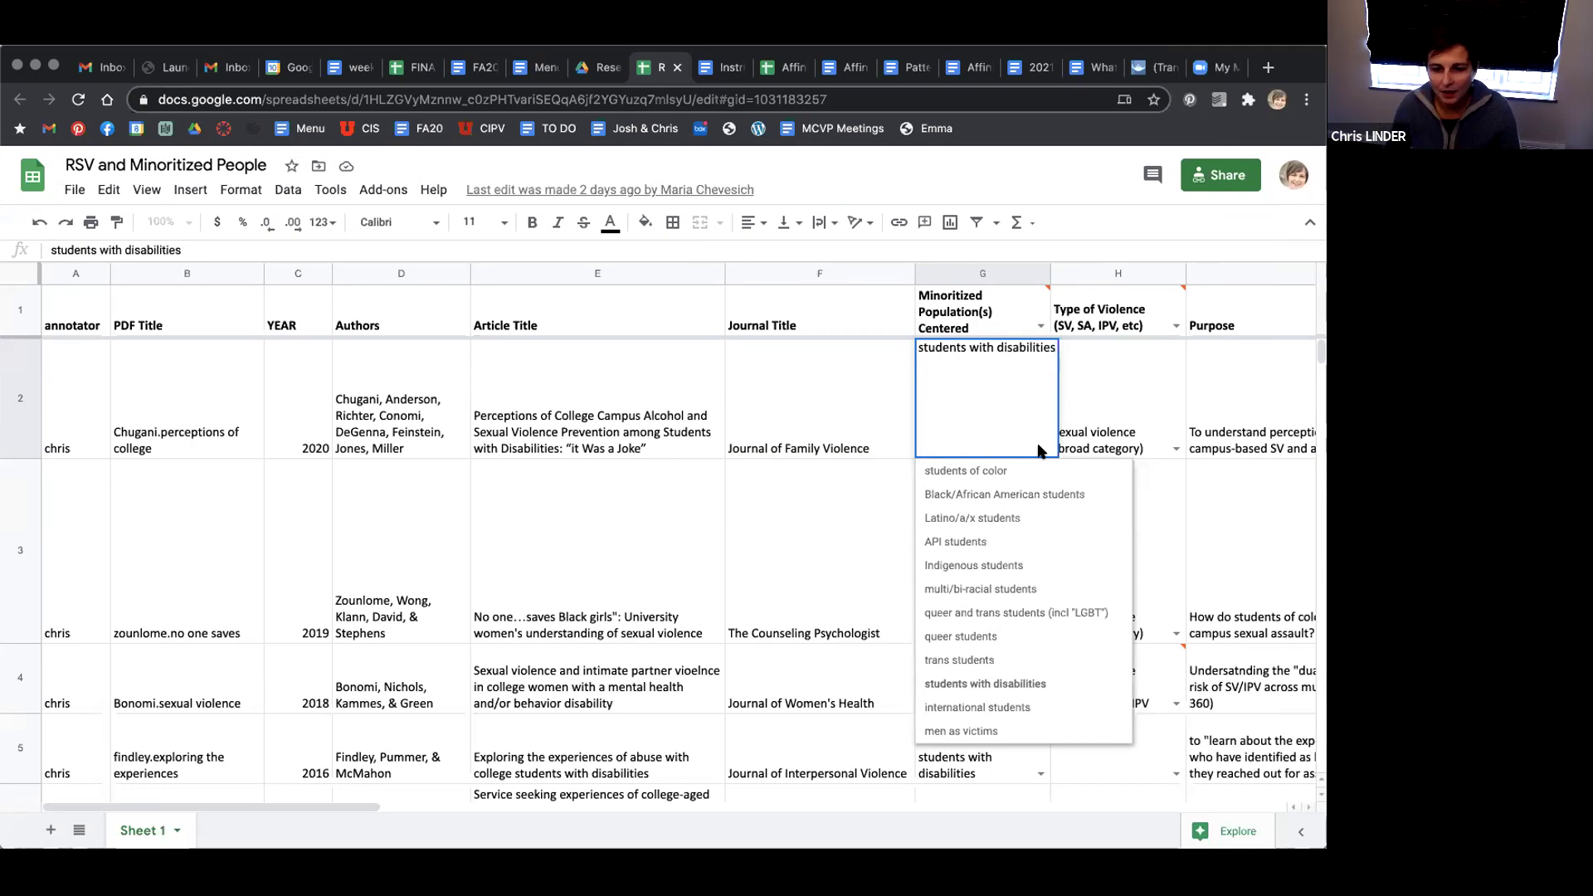
{"action": "left_click", "coordinate": [1041, 325]}
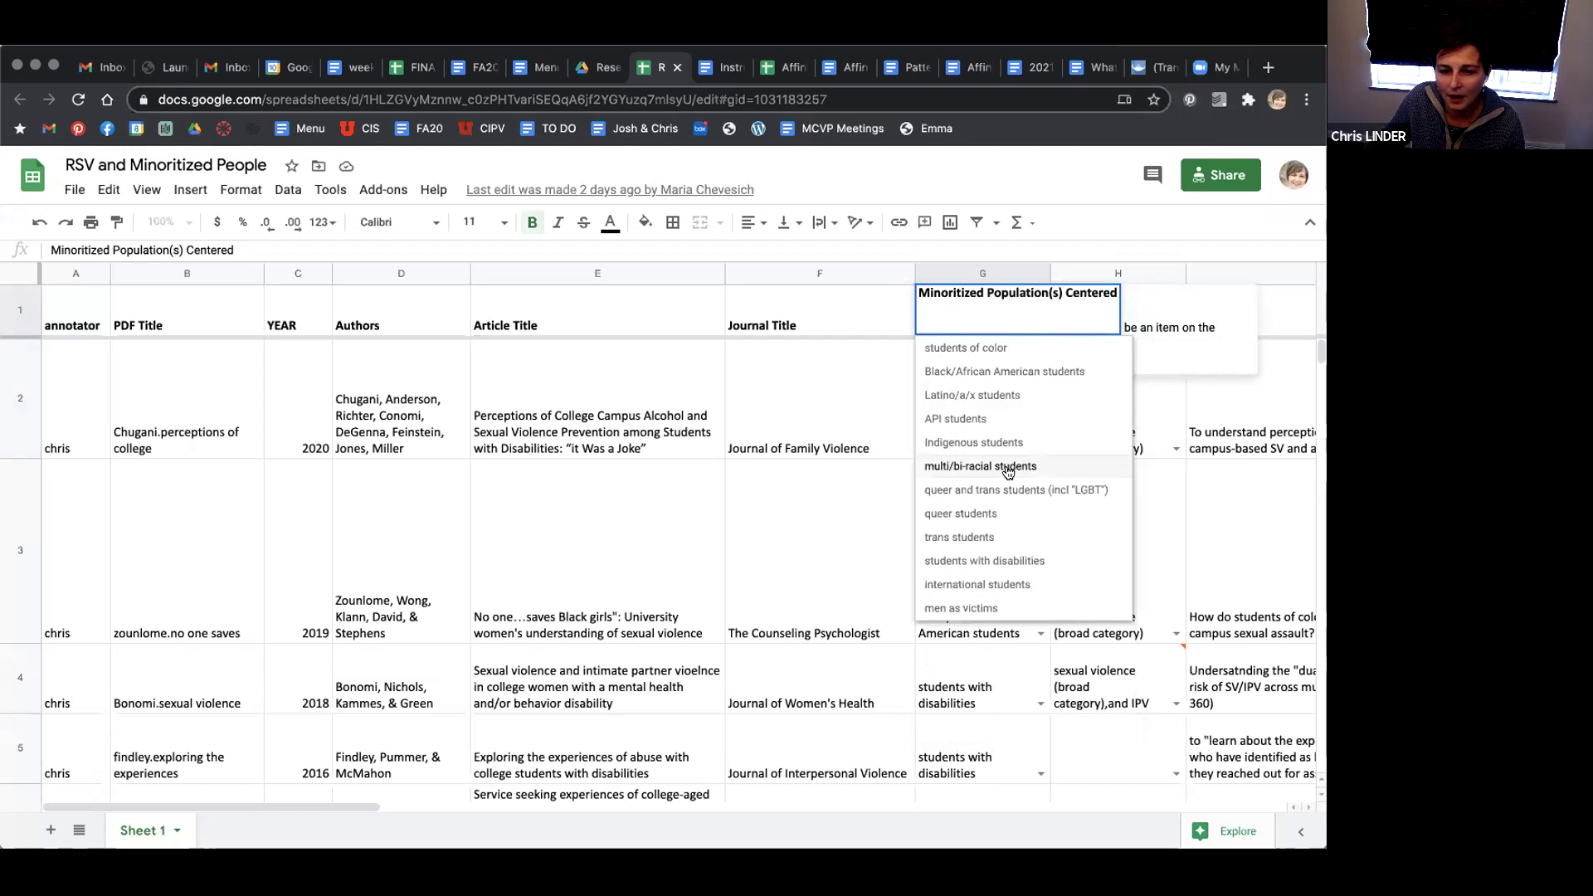
{"action": "key", "text": "Escape"}
{"action": "left_click", "coordinate": [941, 352]}
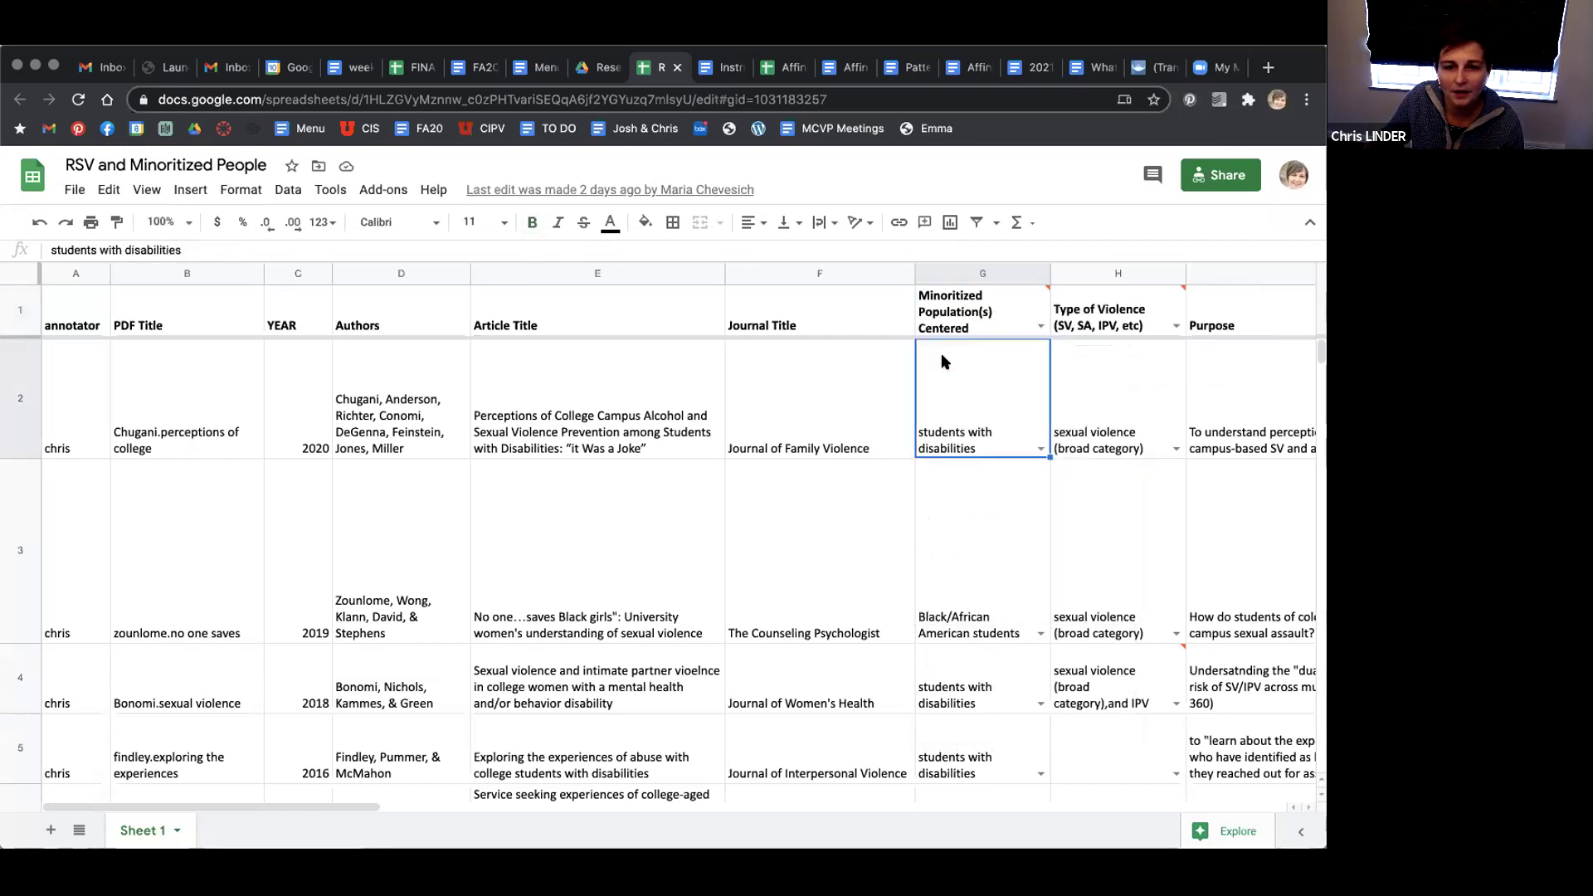
{"action": "left_click", "coordinate": [953, 292]}
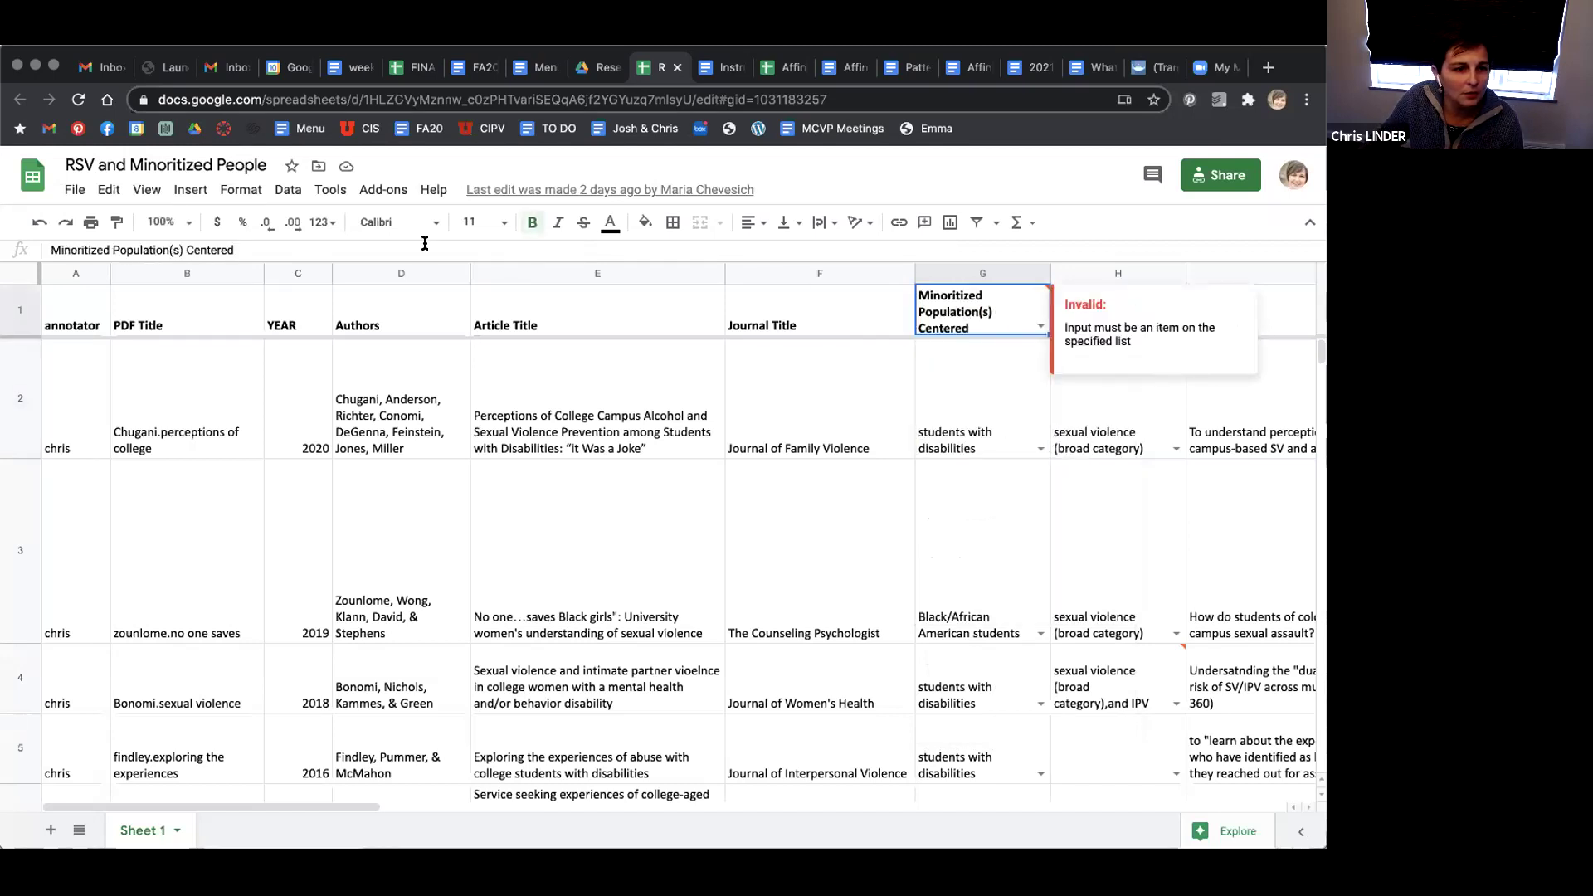
{"action": "left_click", "coordinate": [319, 190]}
{"action": "mouse_move", "coordinate": [283, 192]}
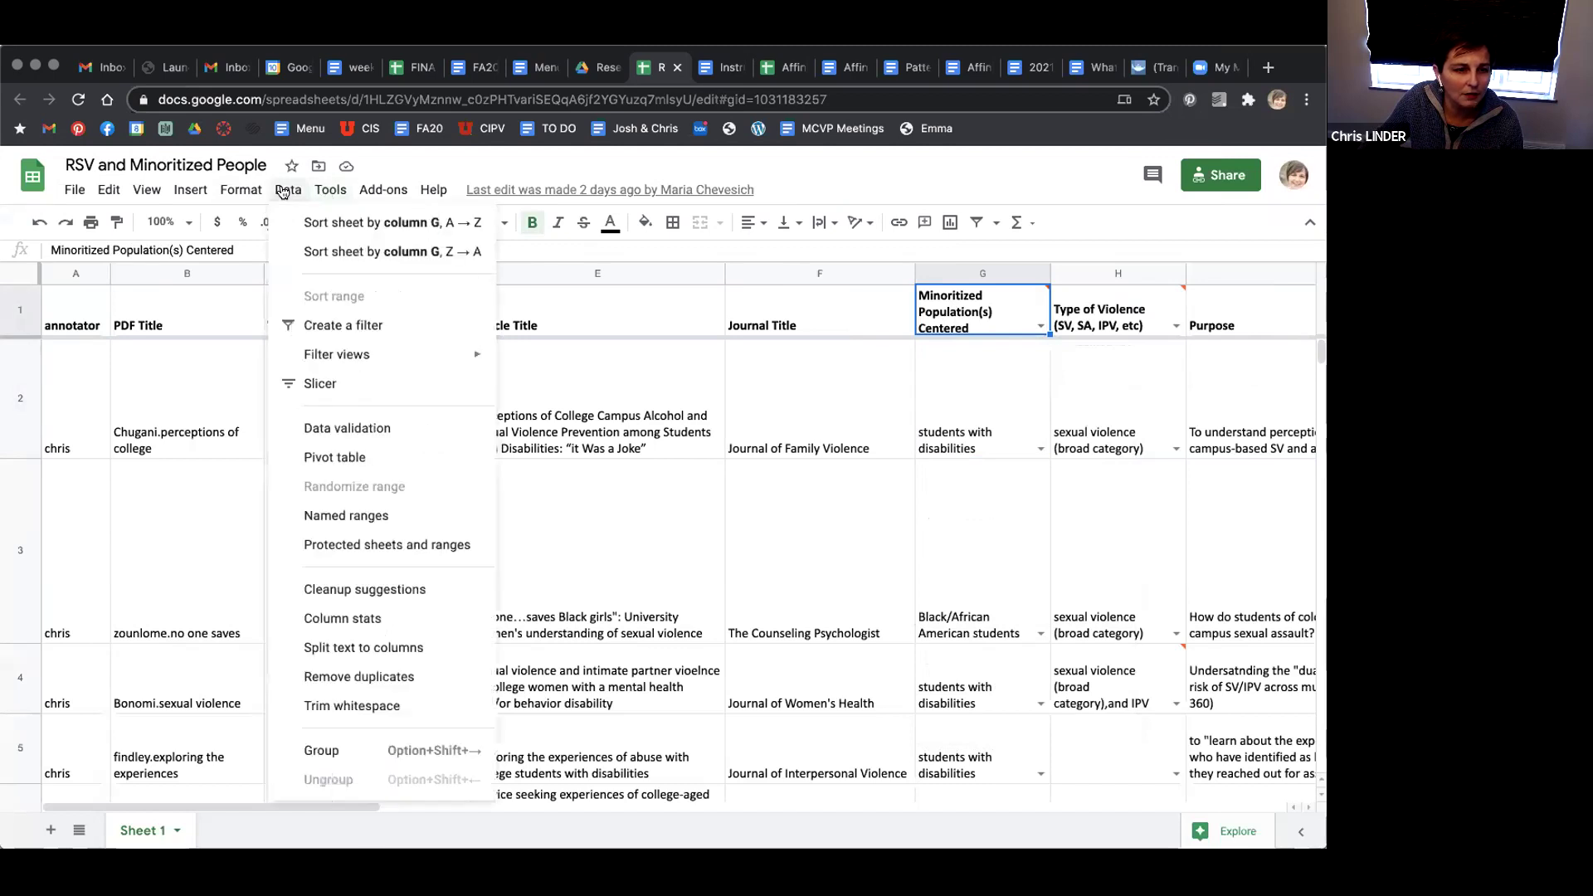
Step: Append 'mulitiple minoritized ID' to the header's validation list, save, and confirm the new choice
{"action": "left_click", "coordinate": [338, 426]}
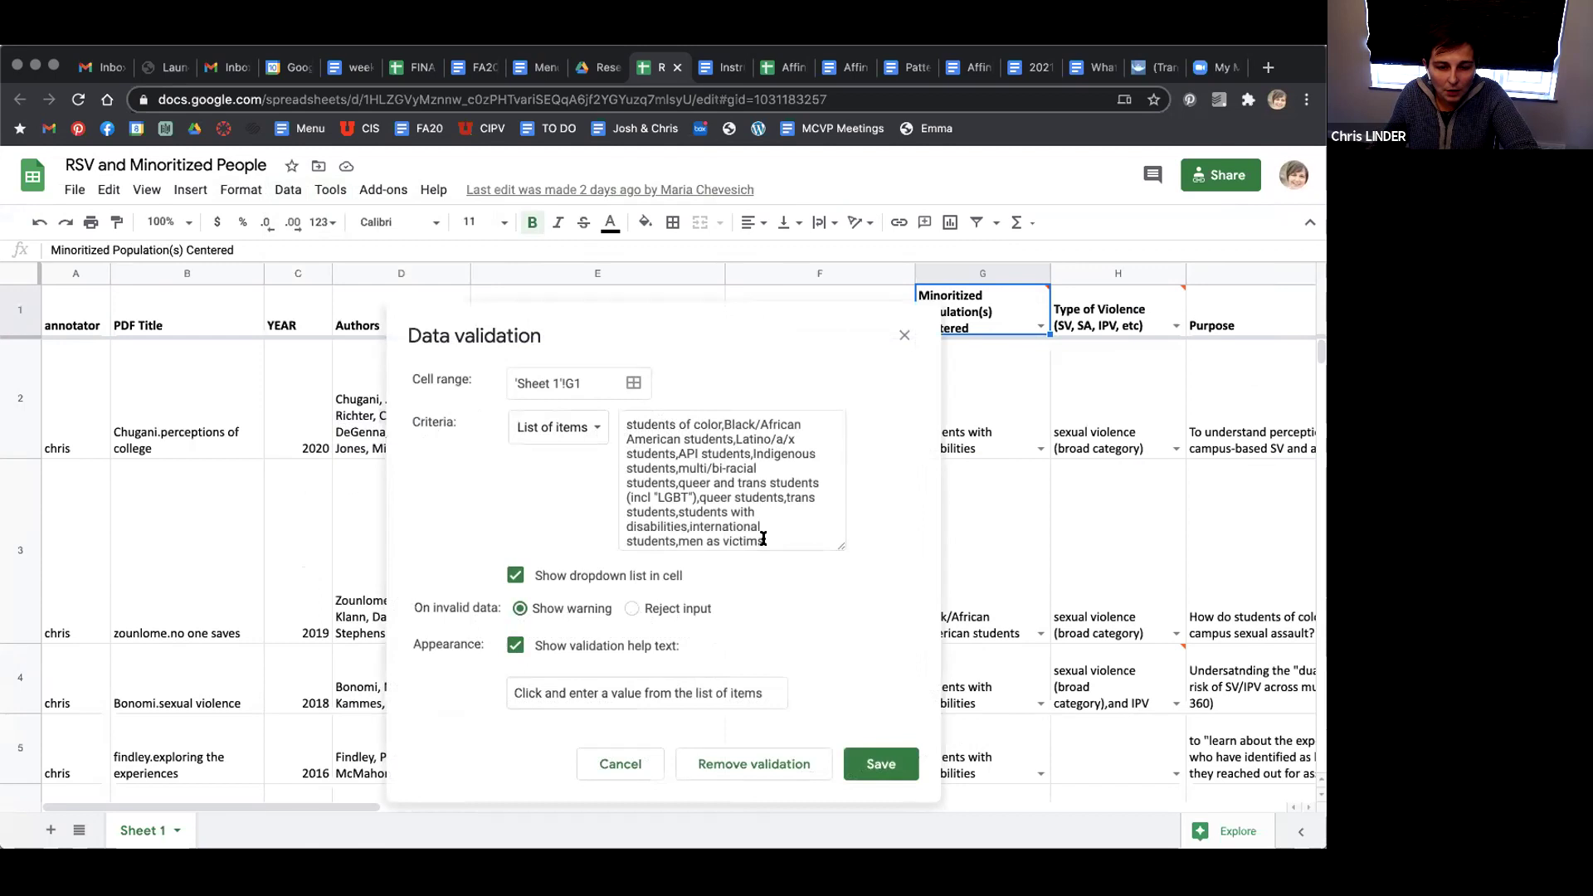
{"action": "left_click", "coordinate": [763, 533]}
{"action": "type", "text": ", mul"}
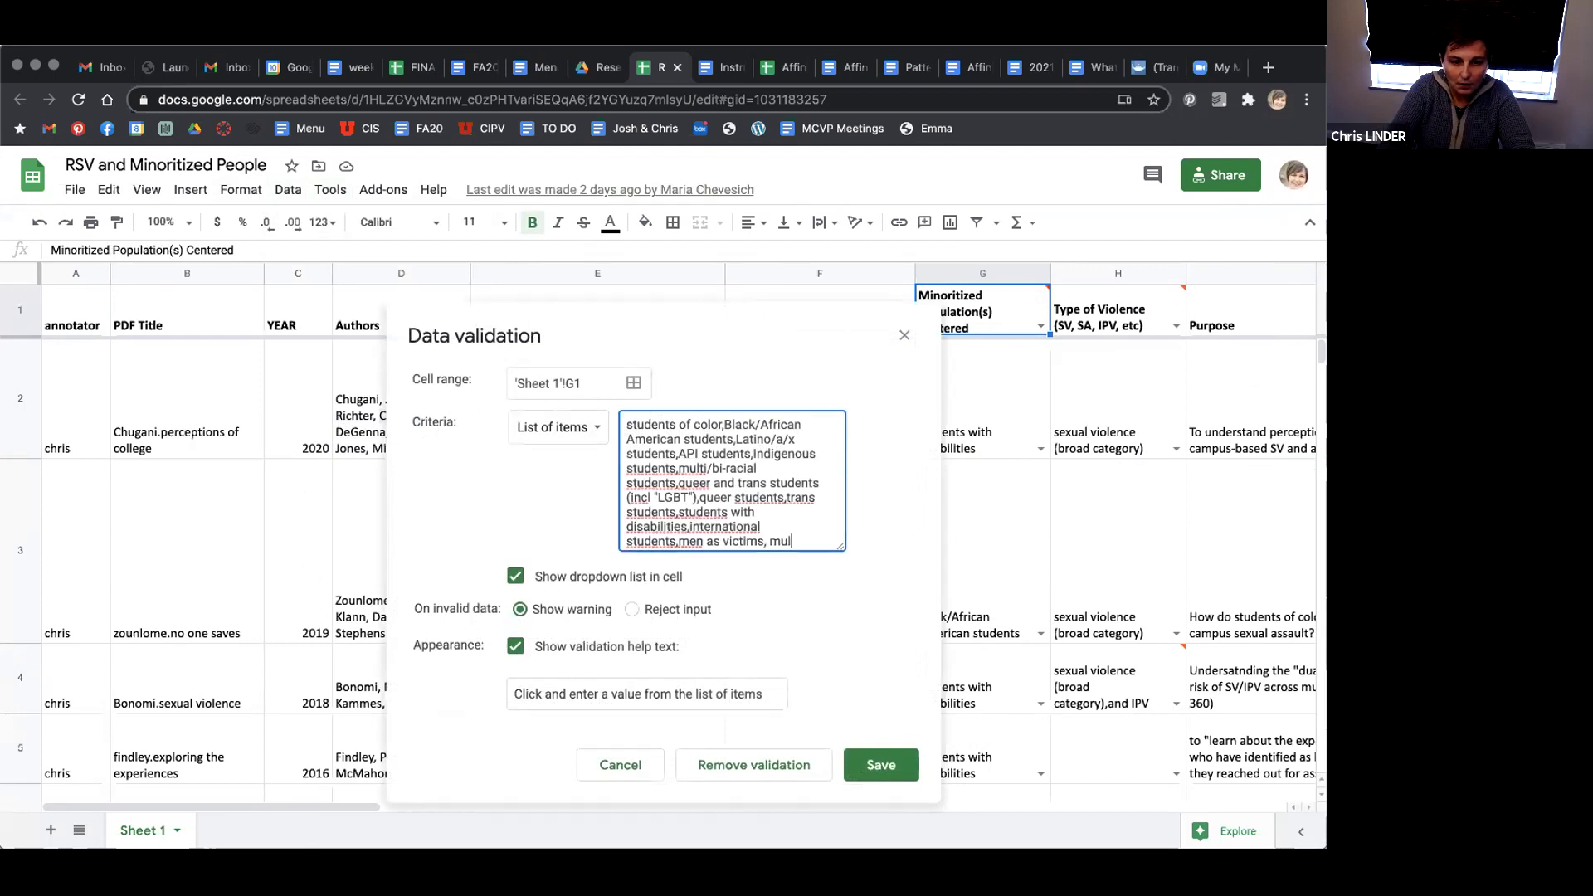
{"action": "type", "text": "itiple m"}
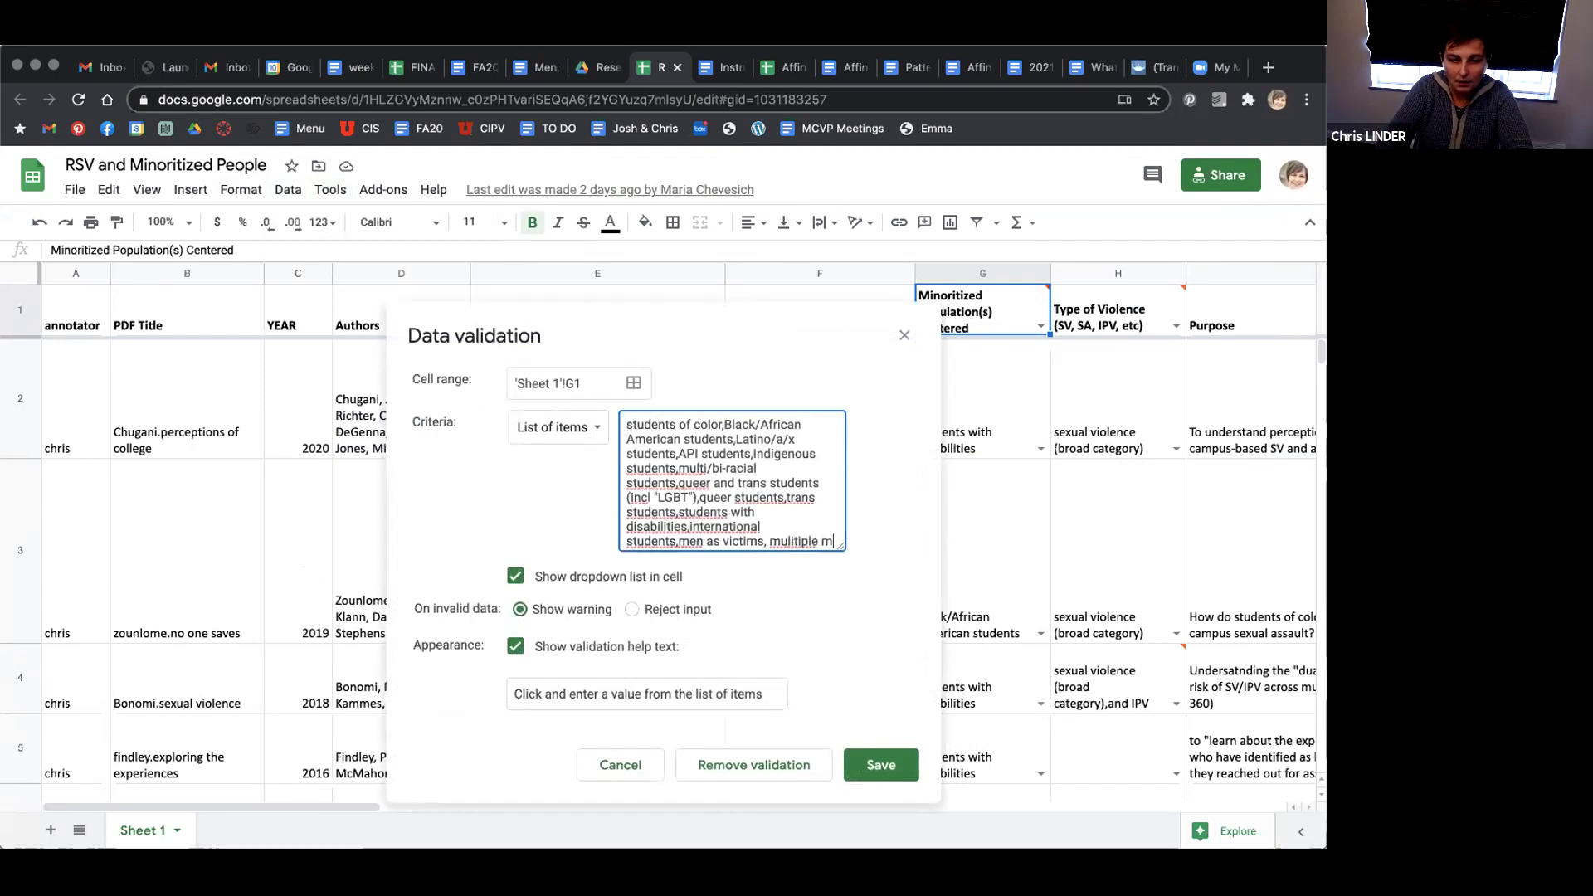
{"action": "type", "text": "inoritized ID"}
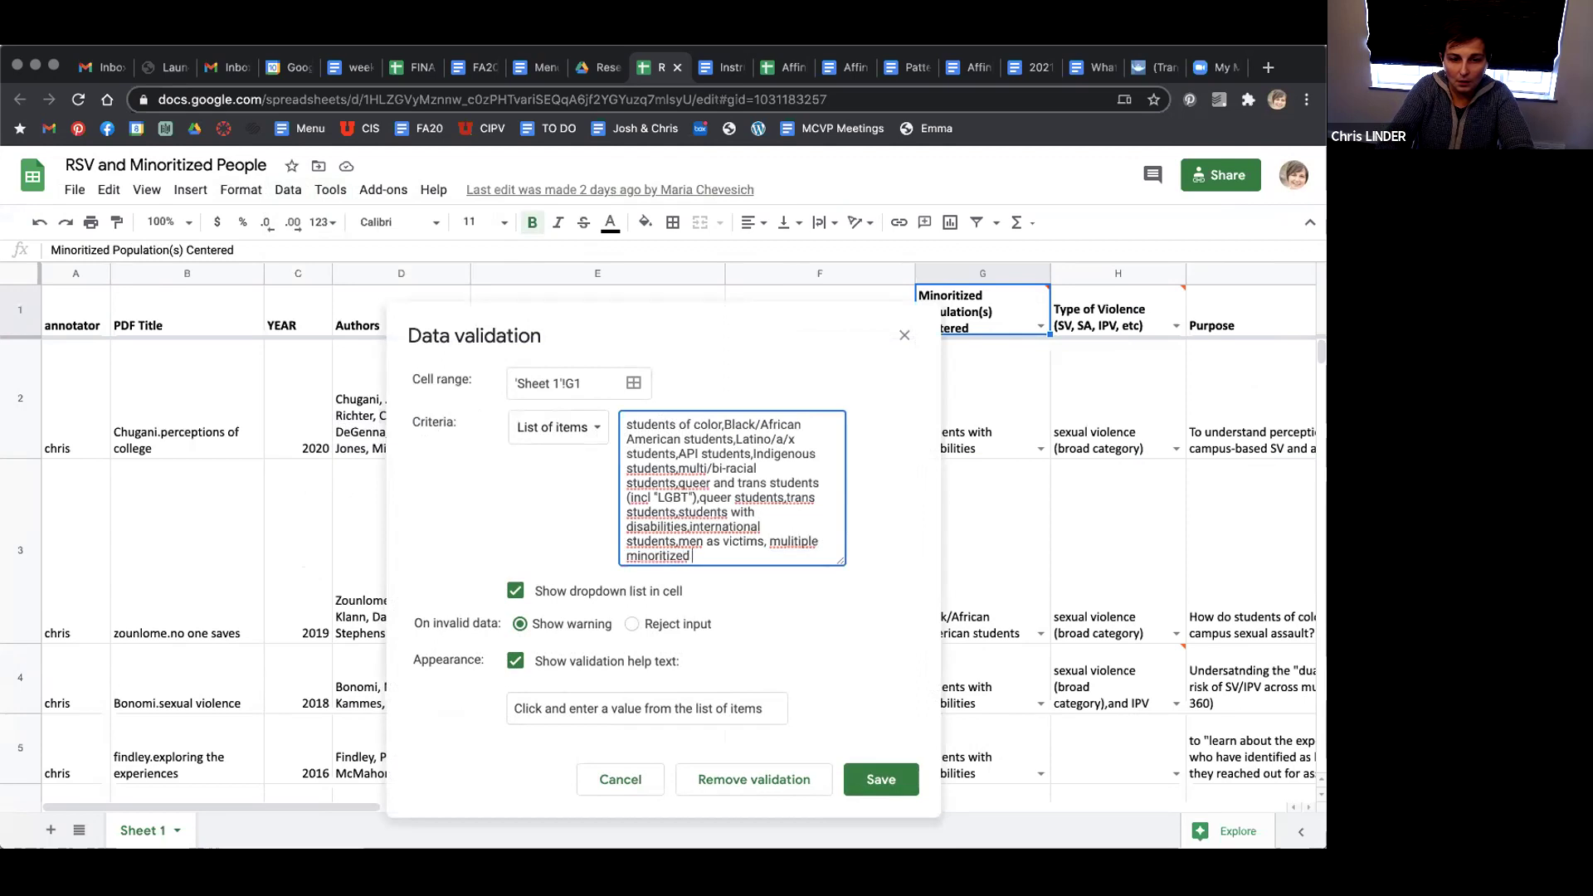
{"action": "left_click", "coordinate": [879, 779]}
{"action": "double_click", "coordinate": [1024, 324]}
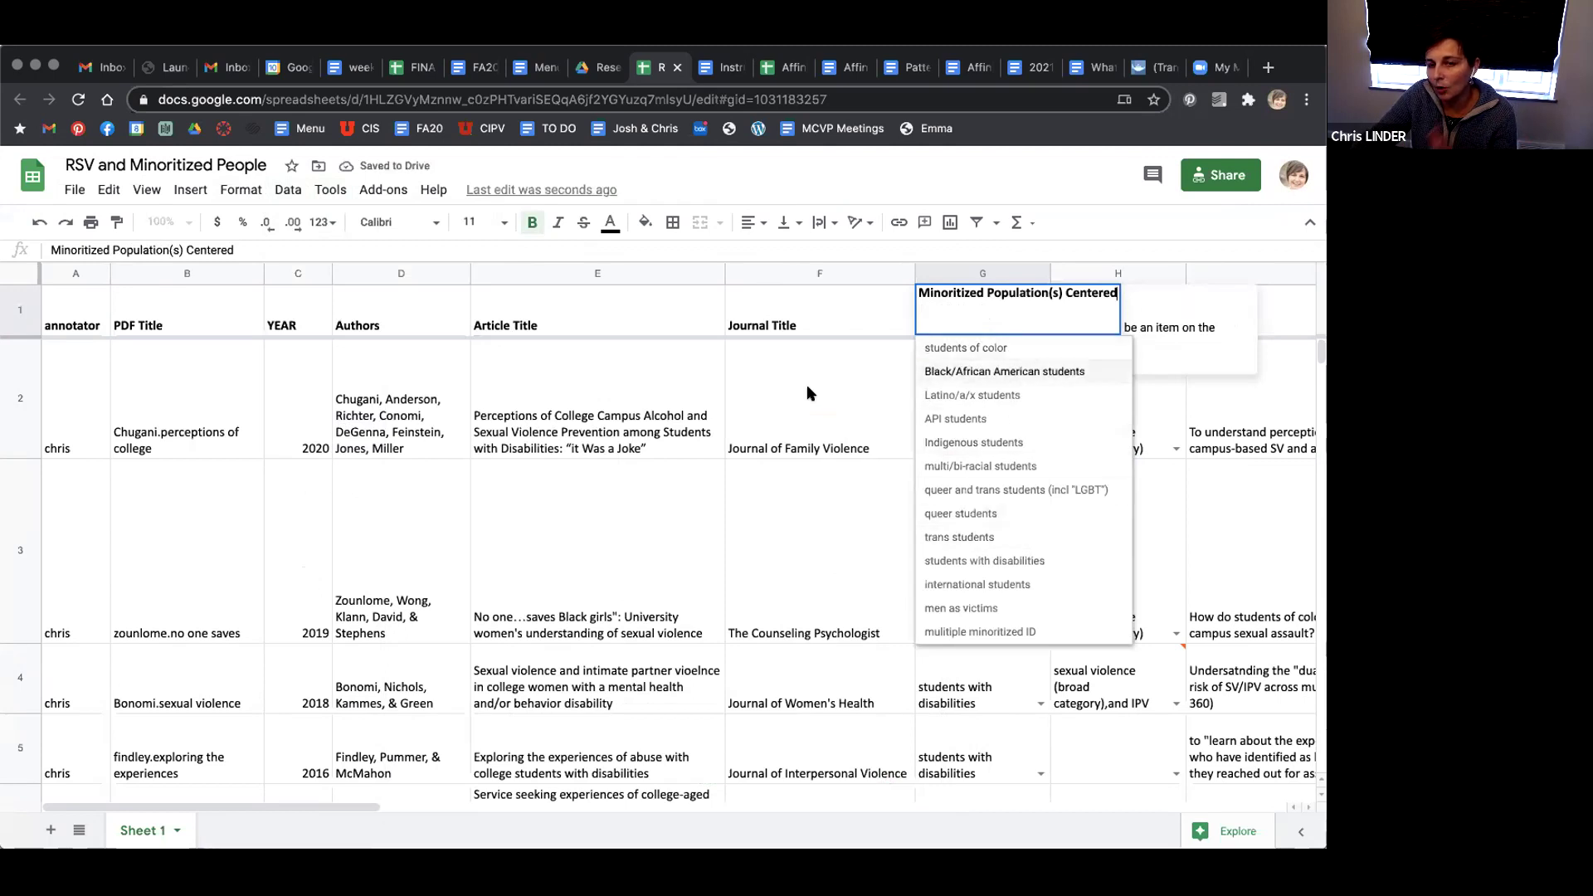
Step: Set the Type of Violence heading in H1 to 'sexual violence (broad category)'
{"action": "left_click", "coordinate": [806, 385]}
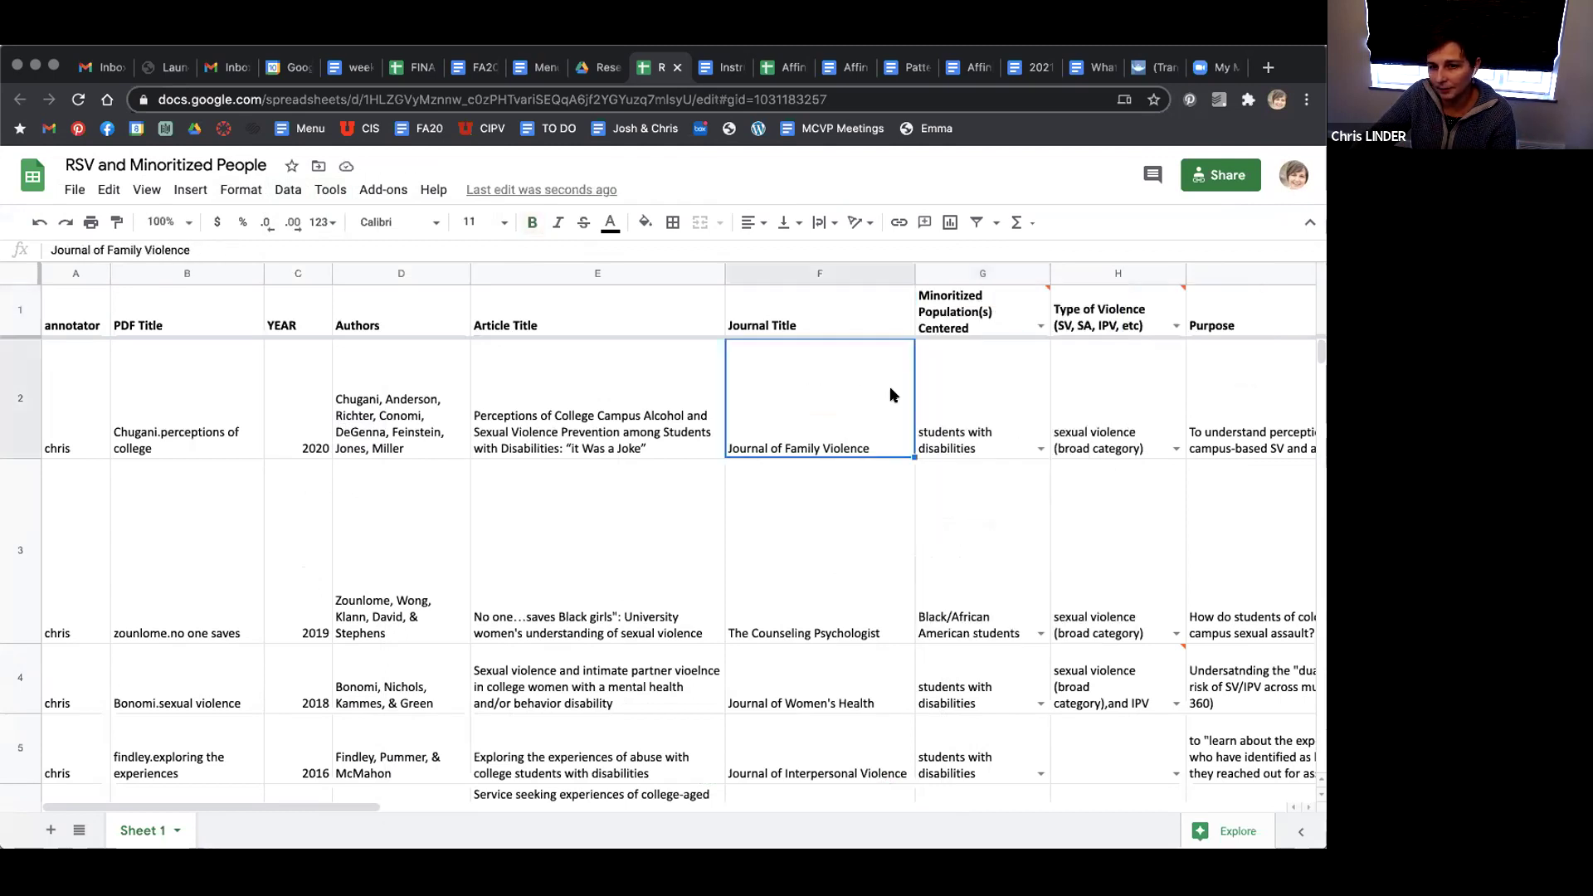
{"action": "left_click", "coordinate": [1136, 371]}
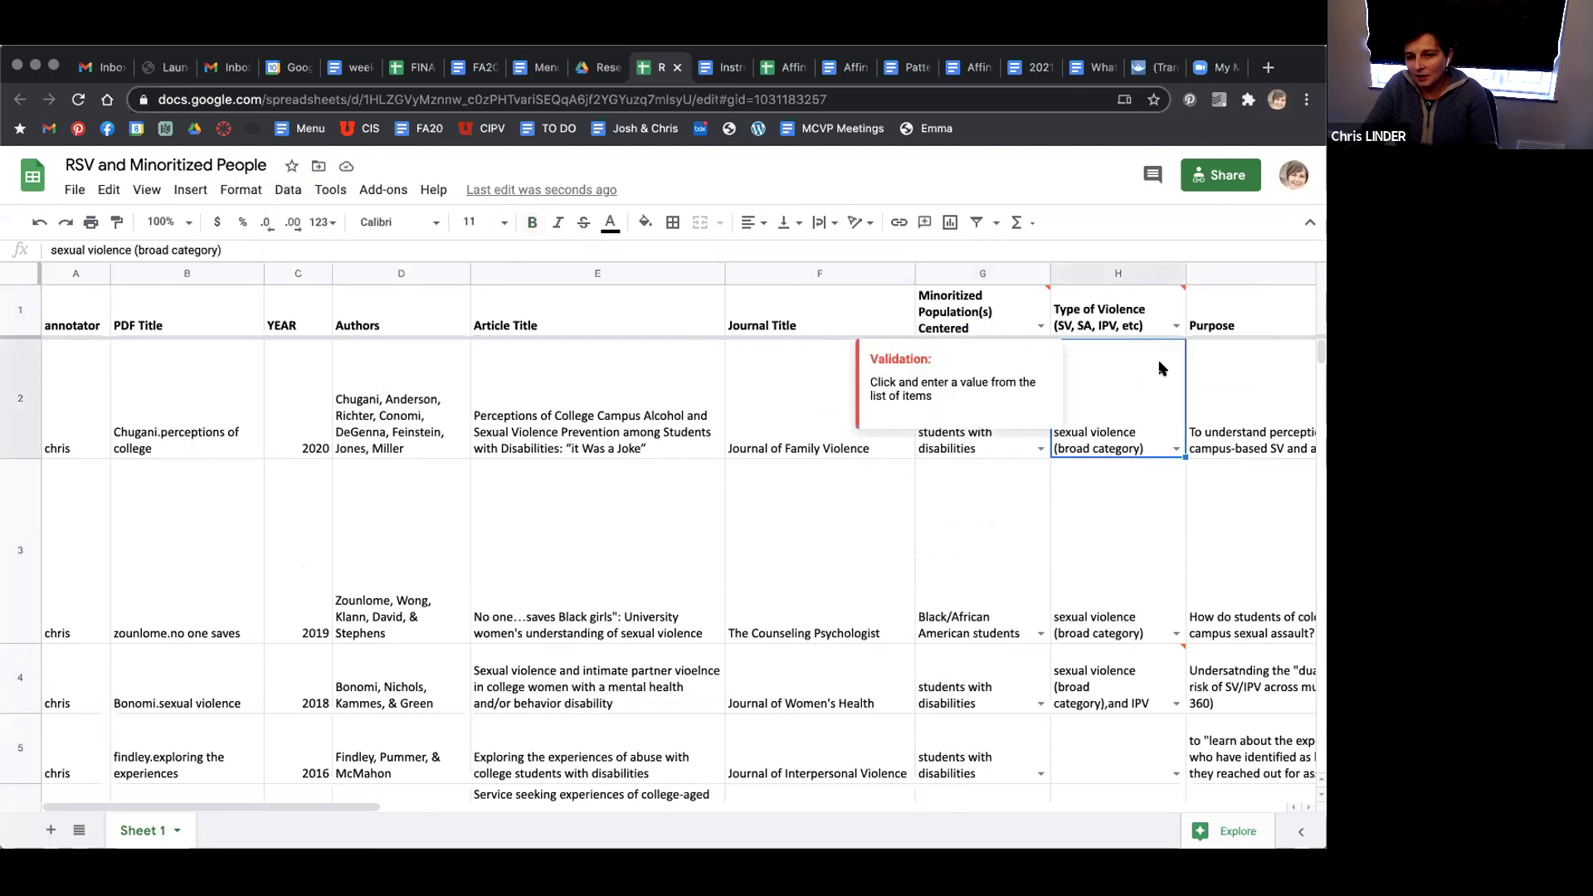
{"action": "double_click", "coordinate": [1171, 325]}
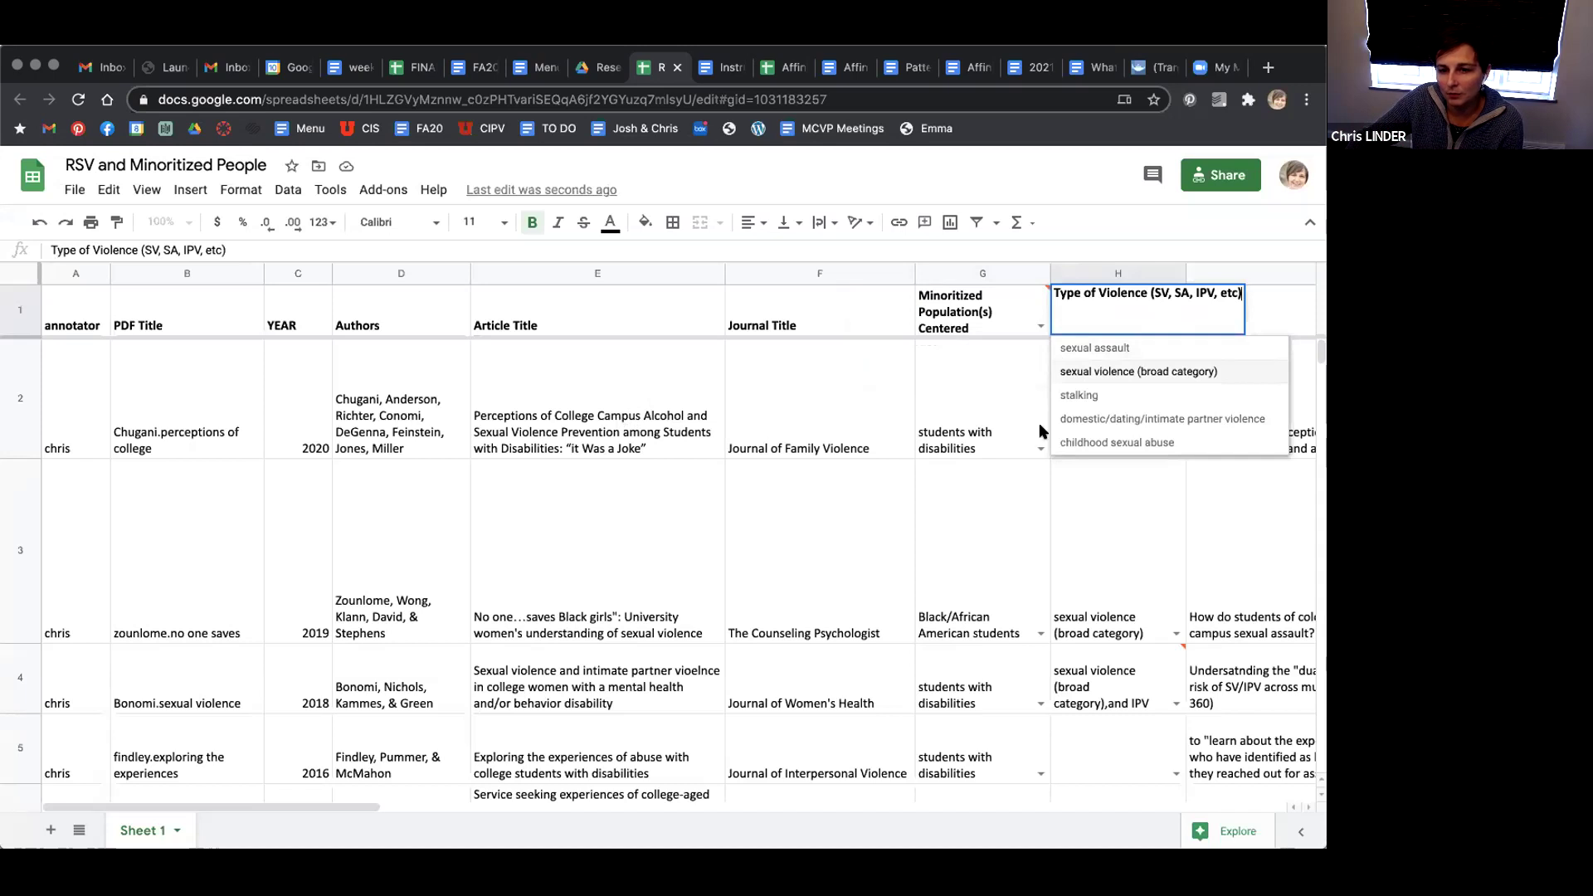
{"action": "left_click", "coordinate": [1145, 378]}
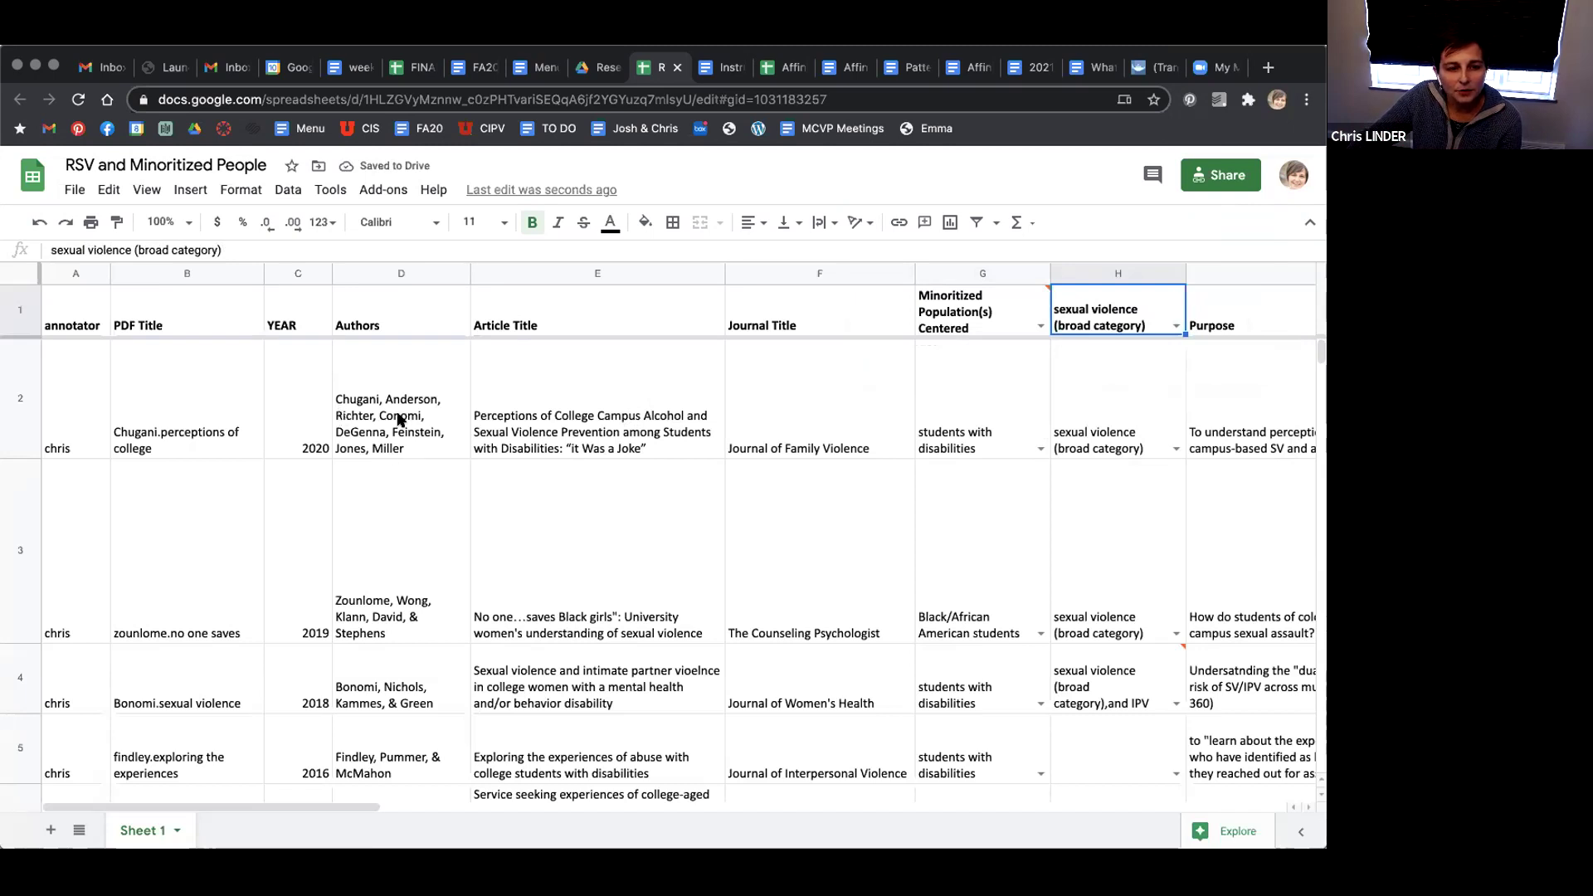
Step: Move along the first article's row from its authors to its Purpose entry
{"action": "left_click", "coordinate": [398, 419]}
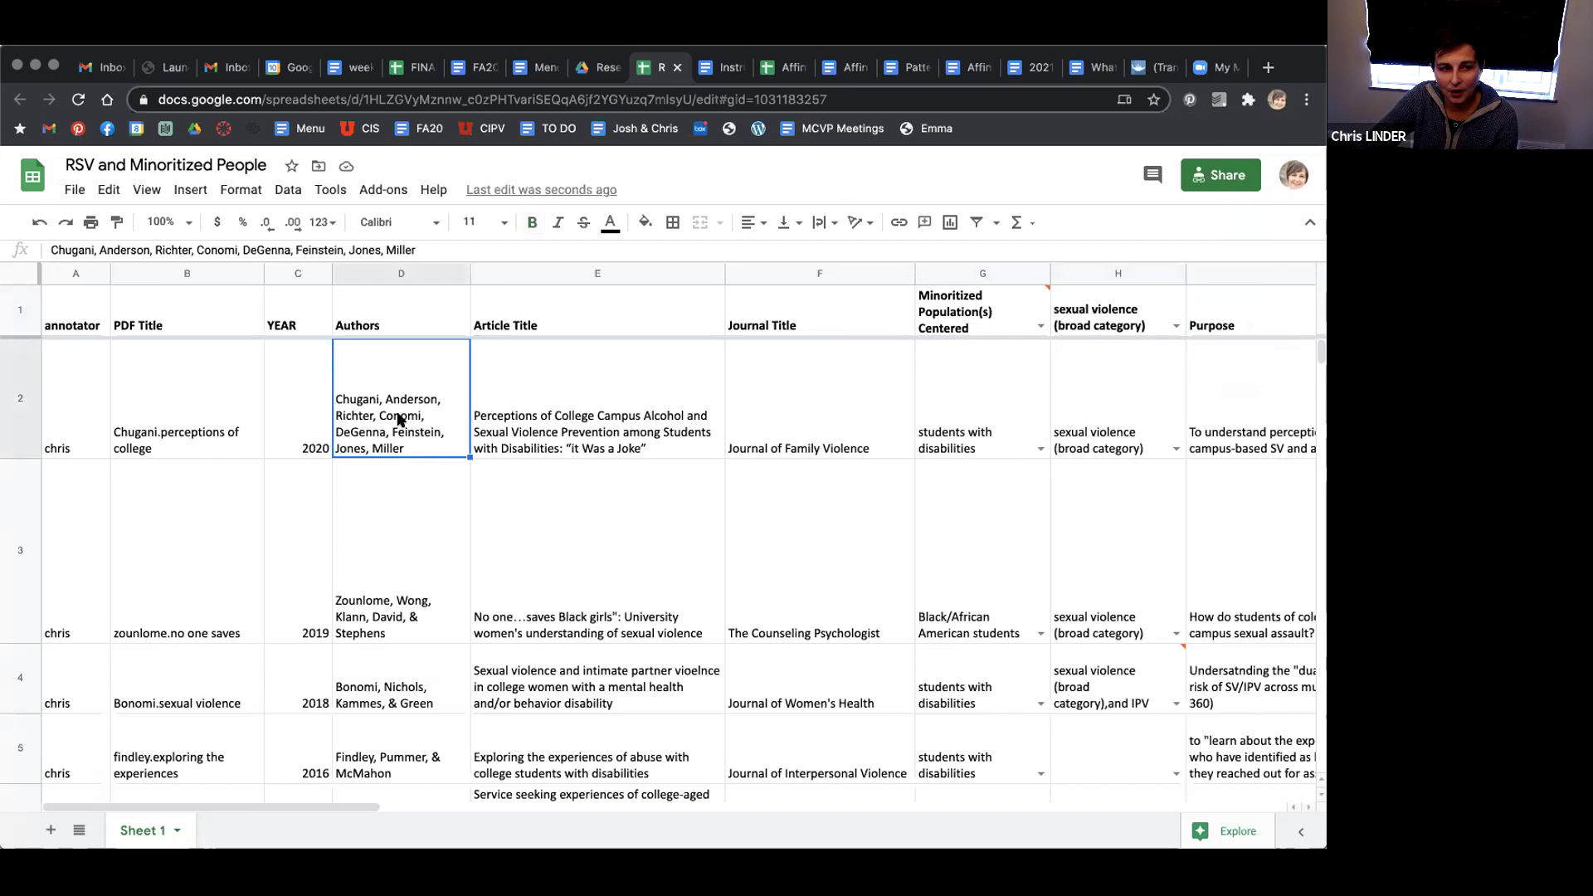
{"action": "key", "text": "Right"}
{"action": "key", "text": "Right"}
{"action": "key", "text": "Right"}
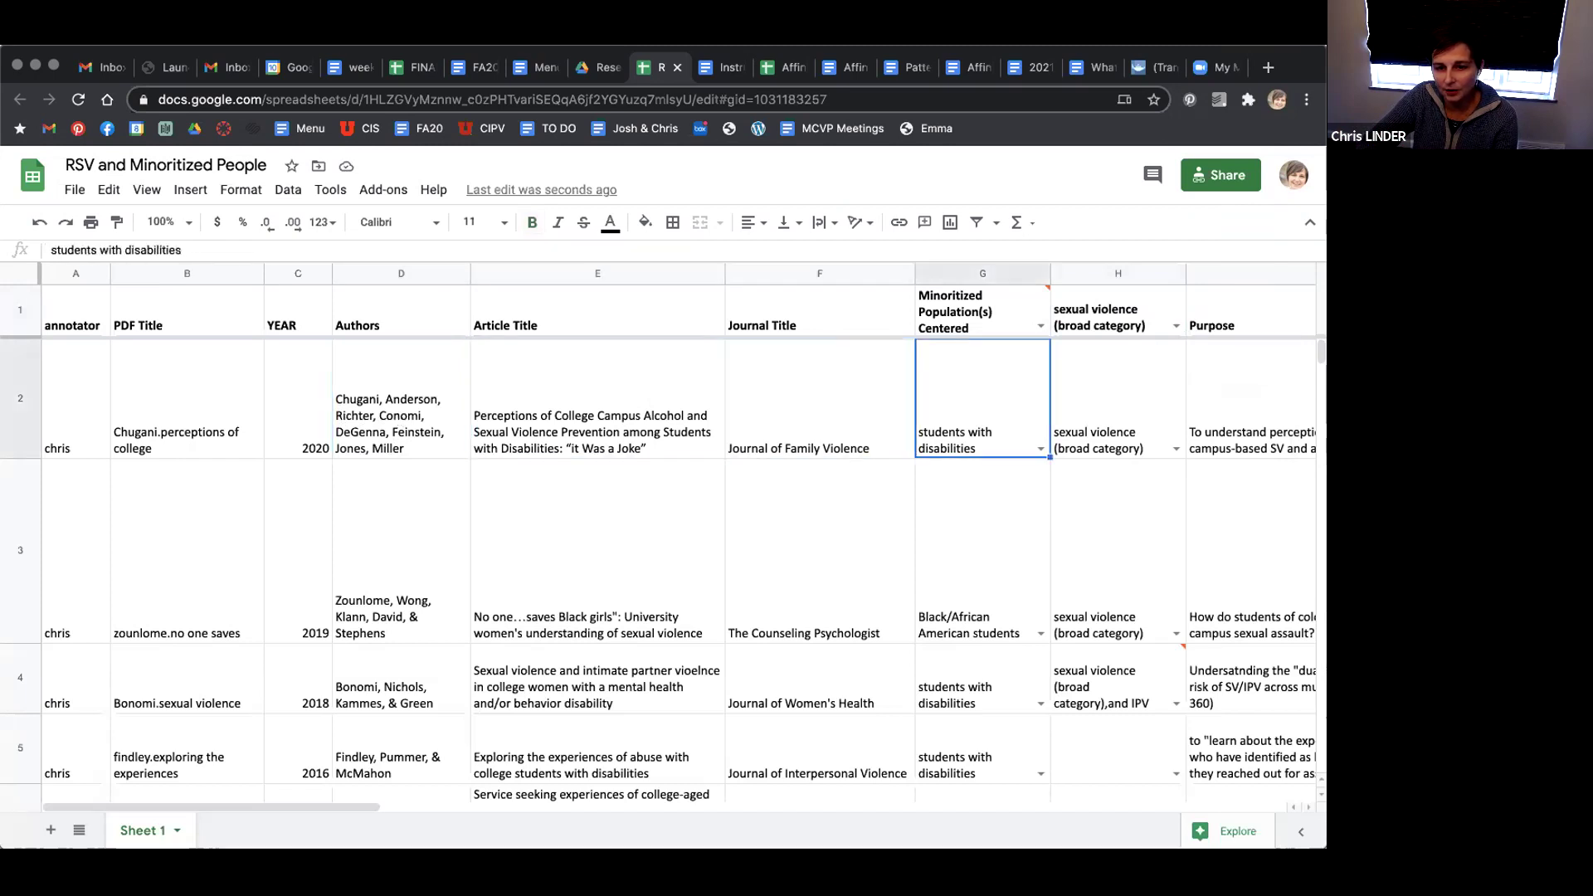
{"action": "key", "text": "Right"}
{"action": "key", "text": "Right"}
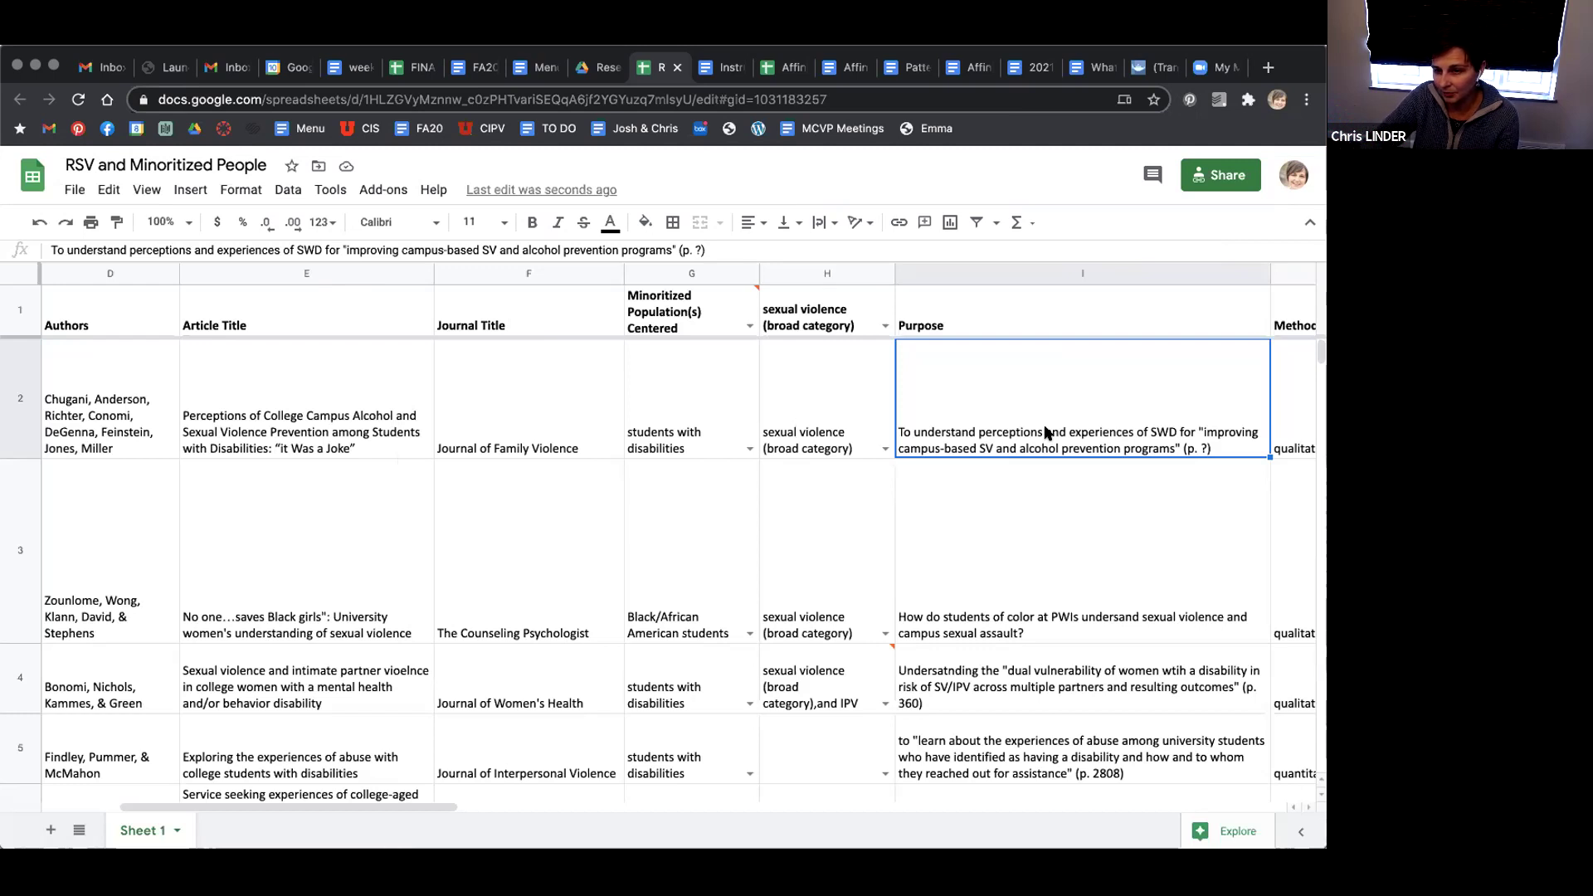
{"action": "key", "text": "Right"}
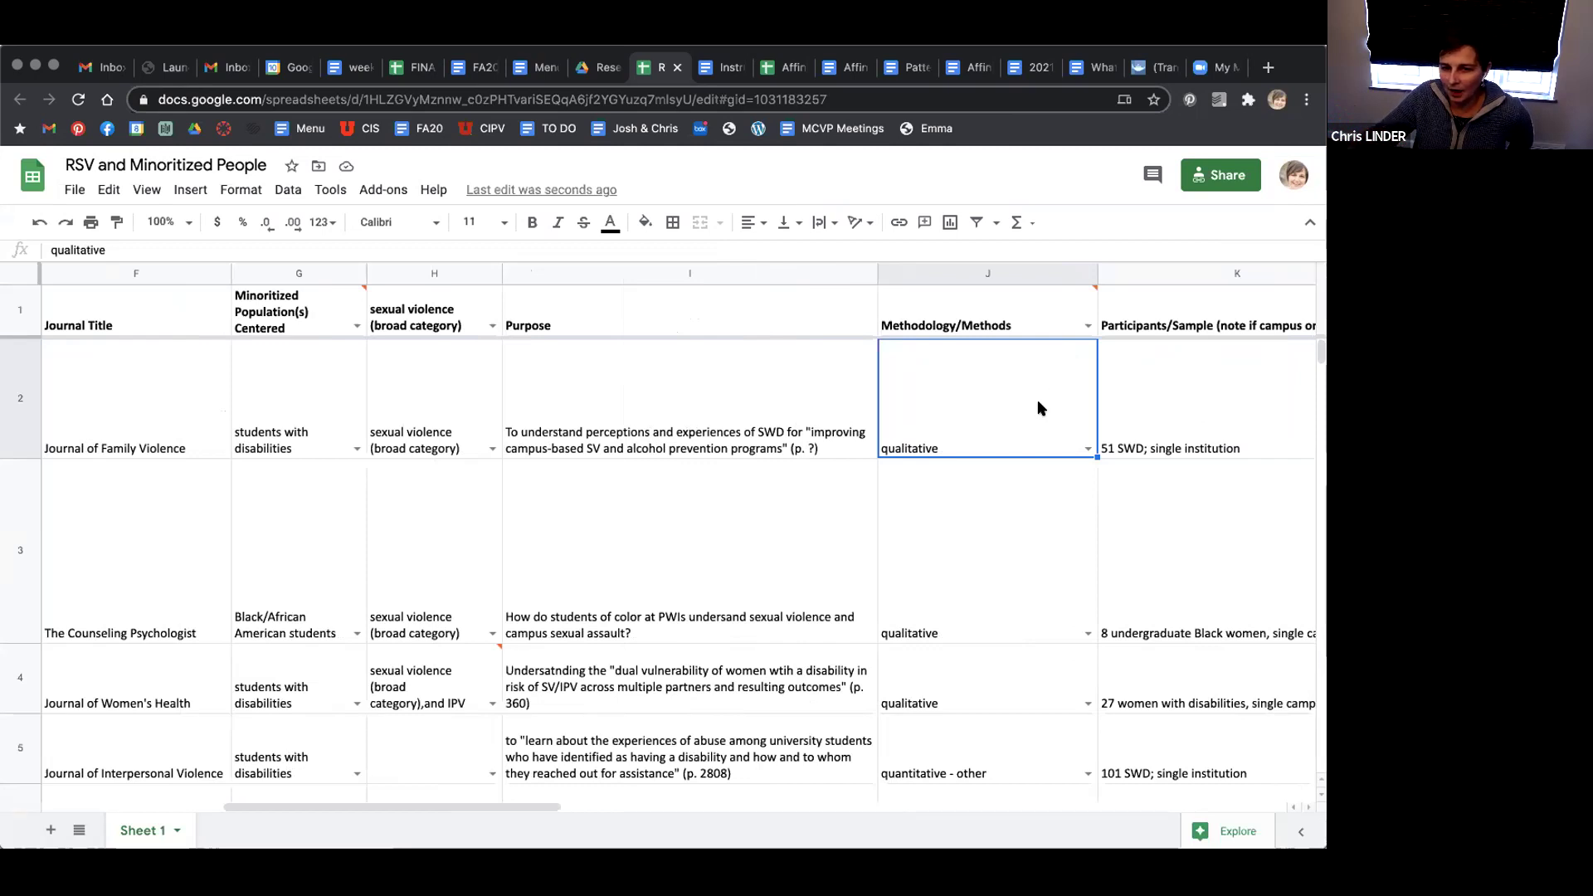
{"action": "left_click", "coordinate": [1087, 324]}
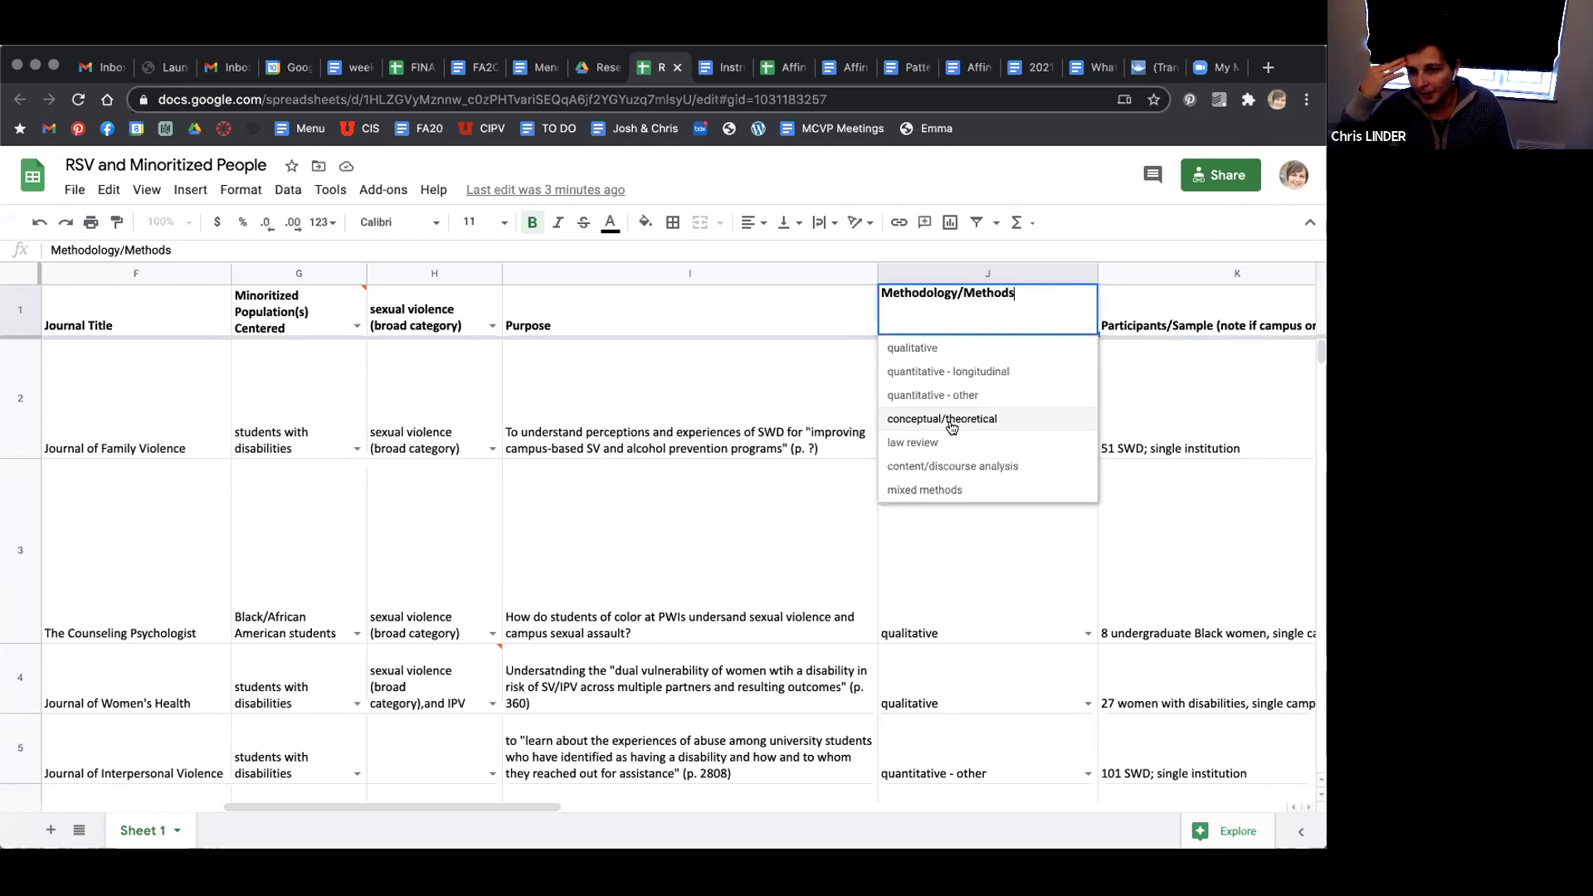
{"action": "left_click", "coordinate": [710, 417]}
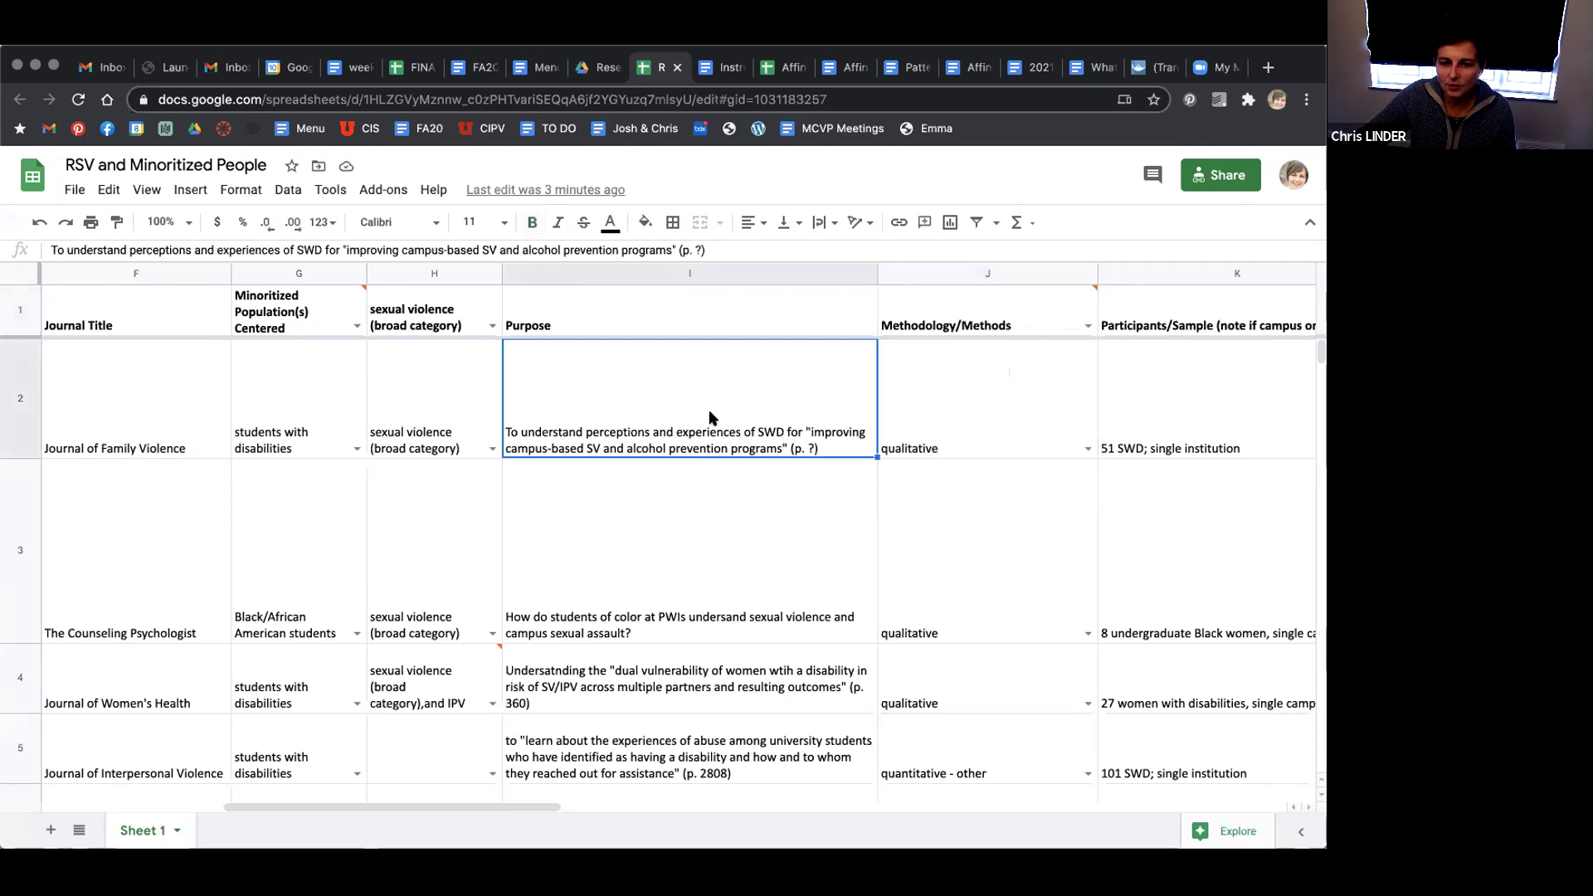
{"action": "left_click", "coordinate": [952, 409]}
{"action": "left_click", "coordinate": [1160, 412]}
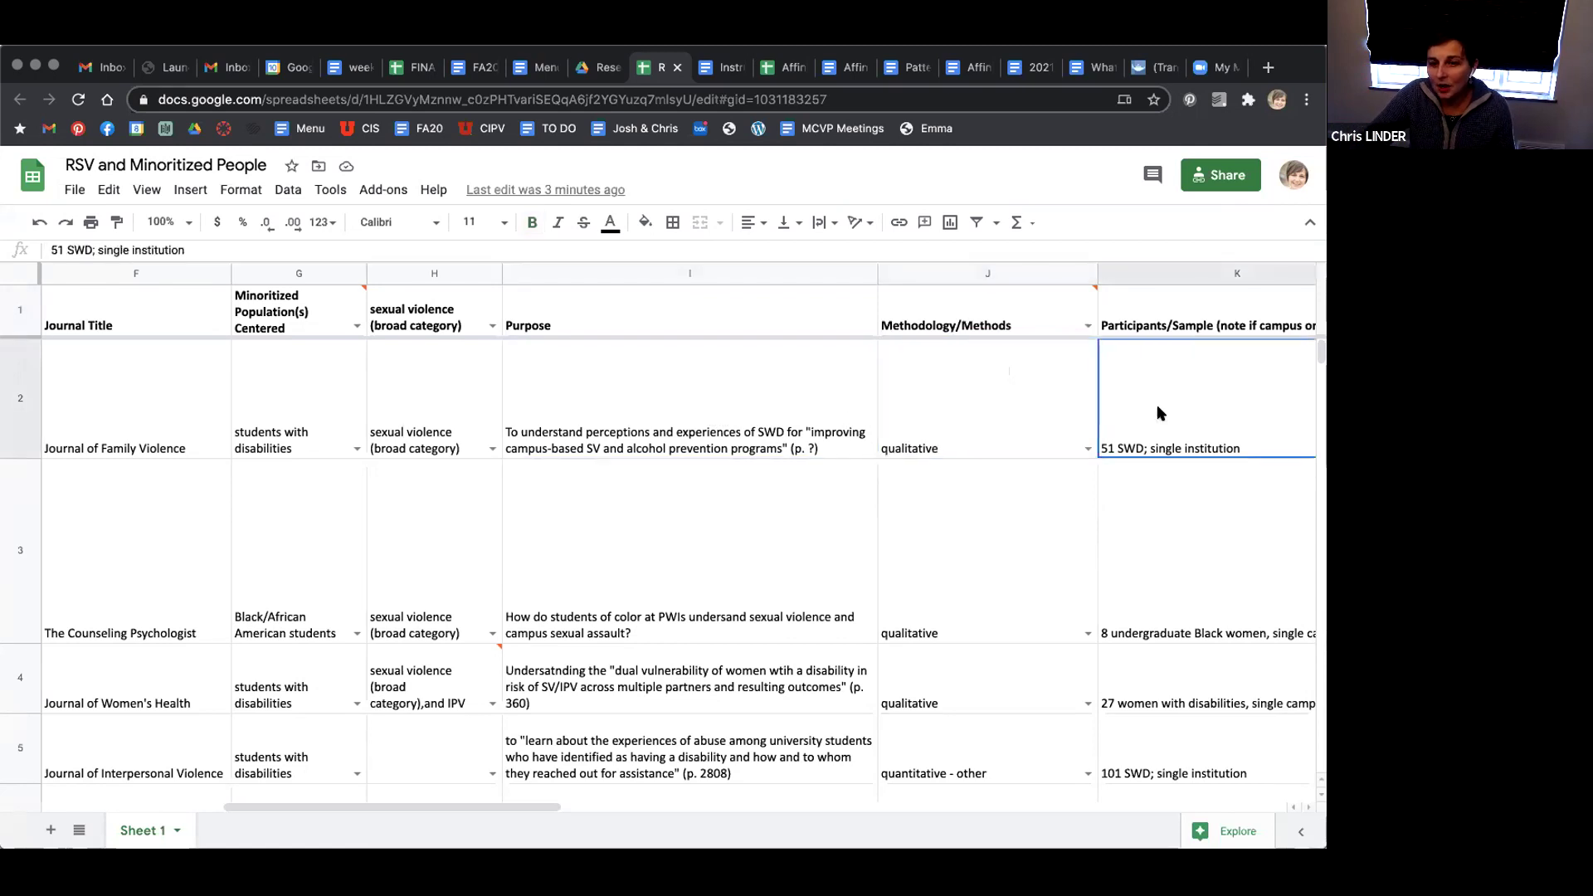
{"action": "key", "text": "Right"}
{"action": "left_click", "coordinate": [1047, 398]}
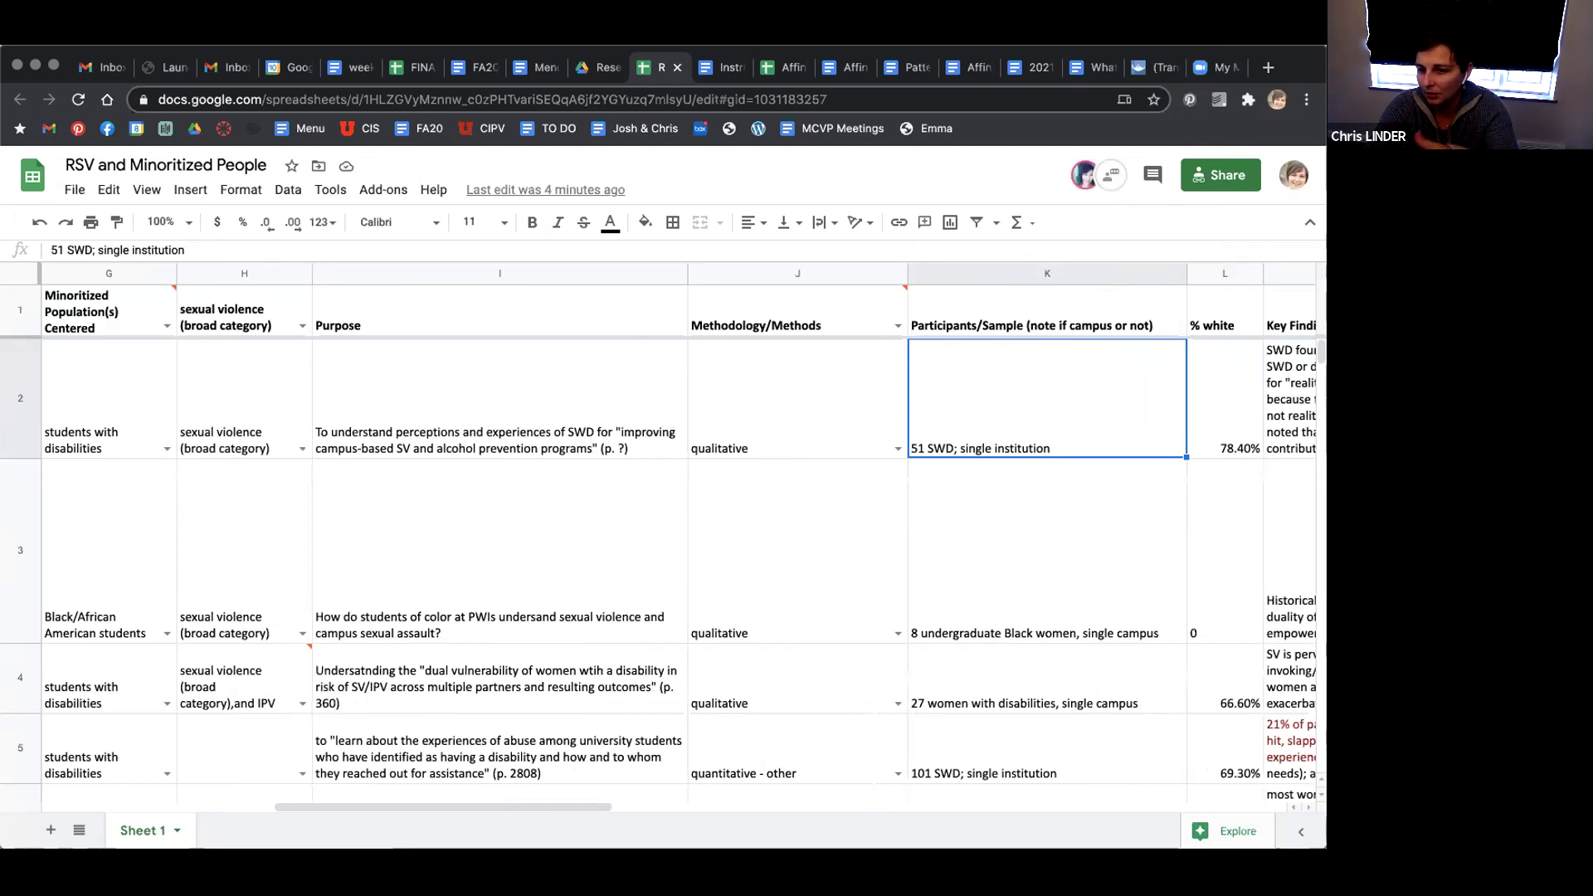
{"action": "left_click", "coordinate": [1221, 395]}
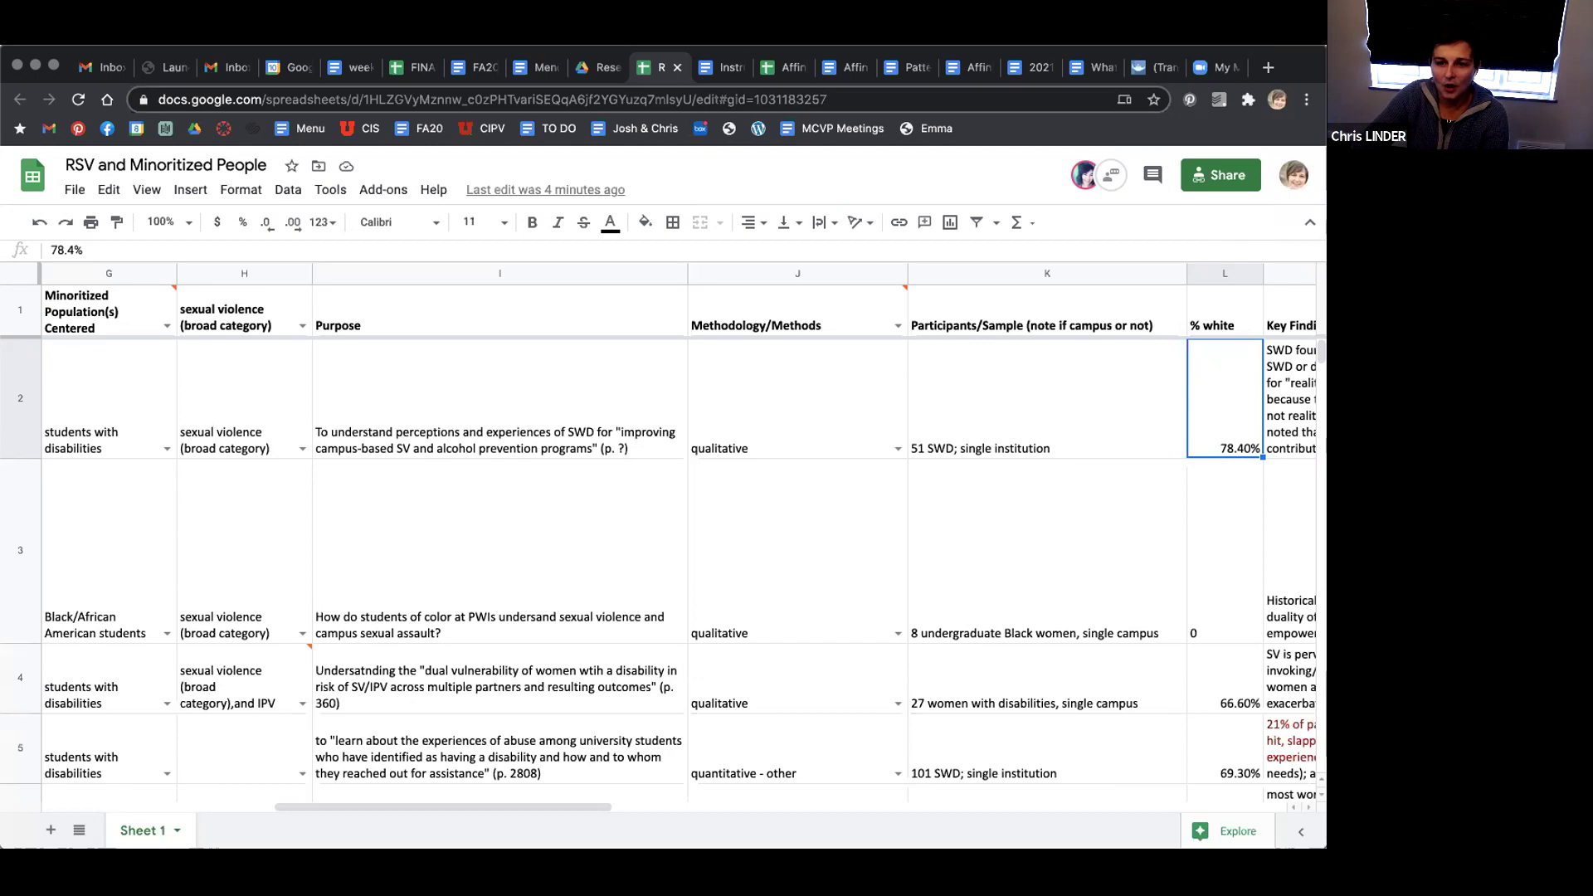
{"action": "key", "text": "Right"}
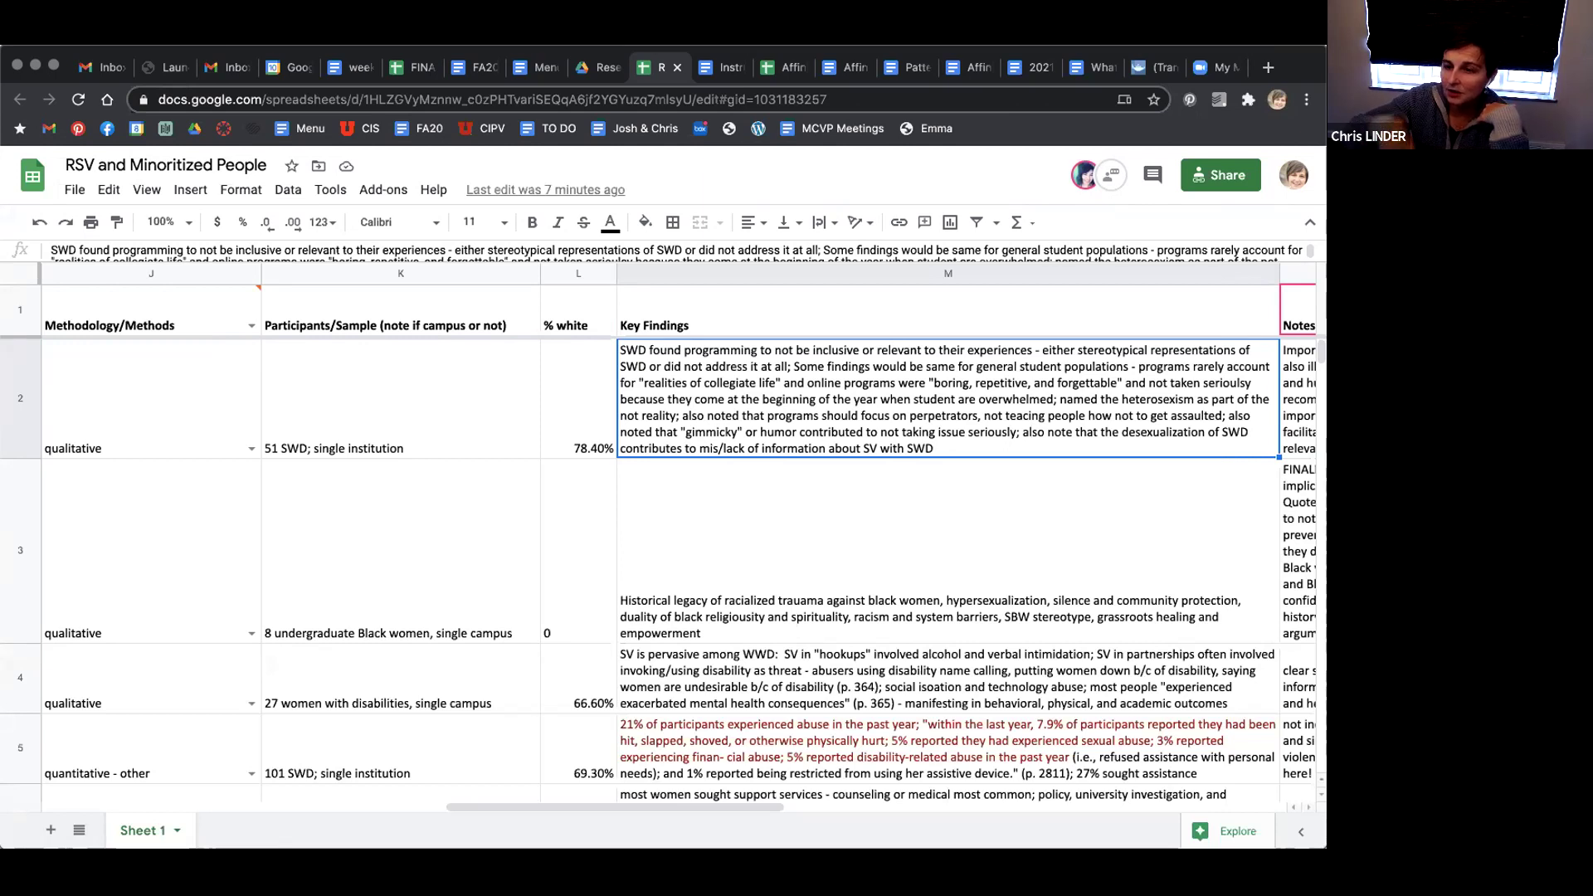
Step: Move to the first article's Notes cell N2 beside its Key Findings
{"action": "key", "text": "Right"}
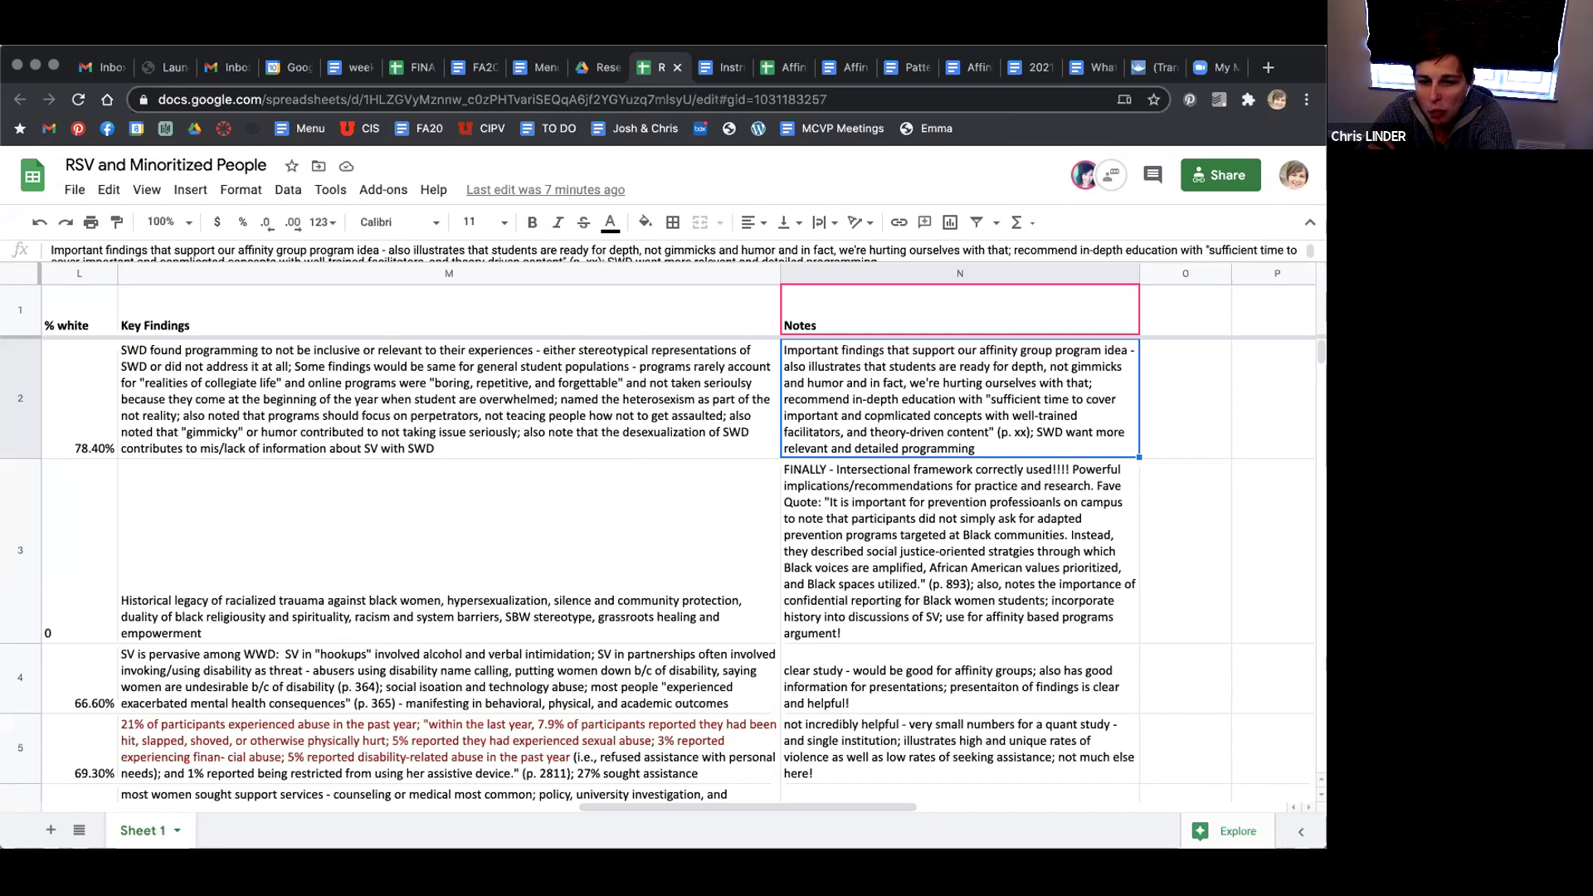
Step: Step down the Notes column from N5 to the row 10 article marked do not cite
{"action": "left_click", "coordinate": [980, 727]}
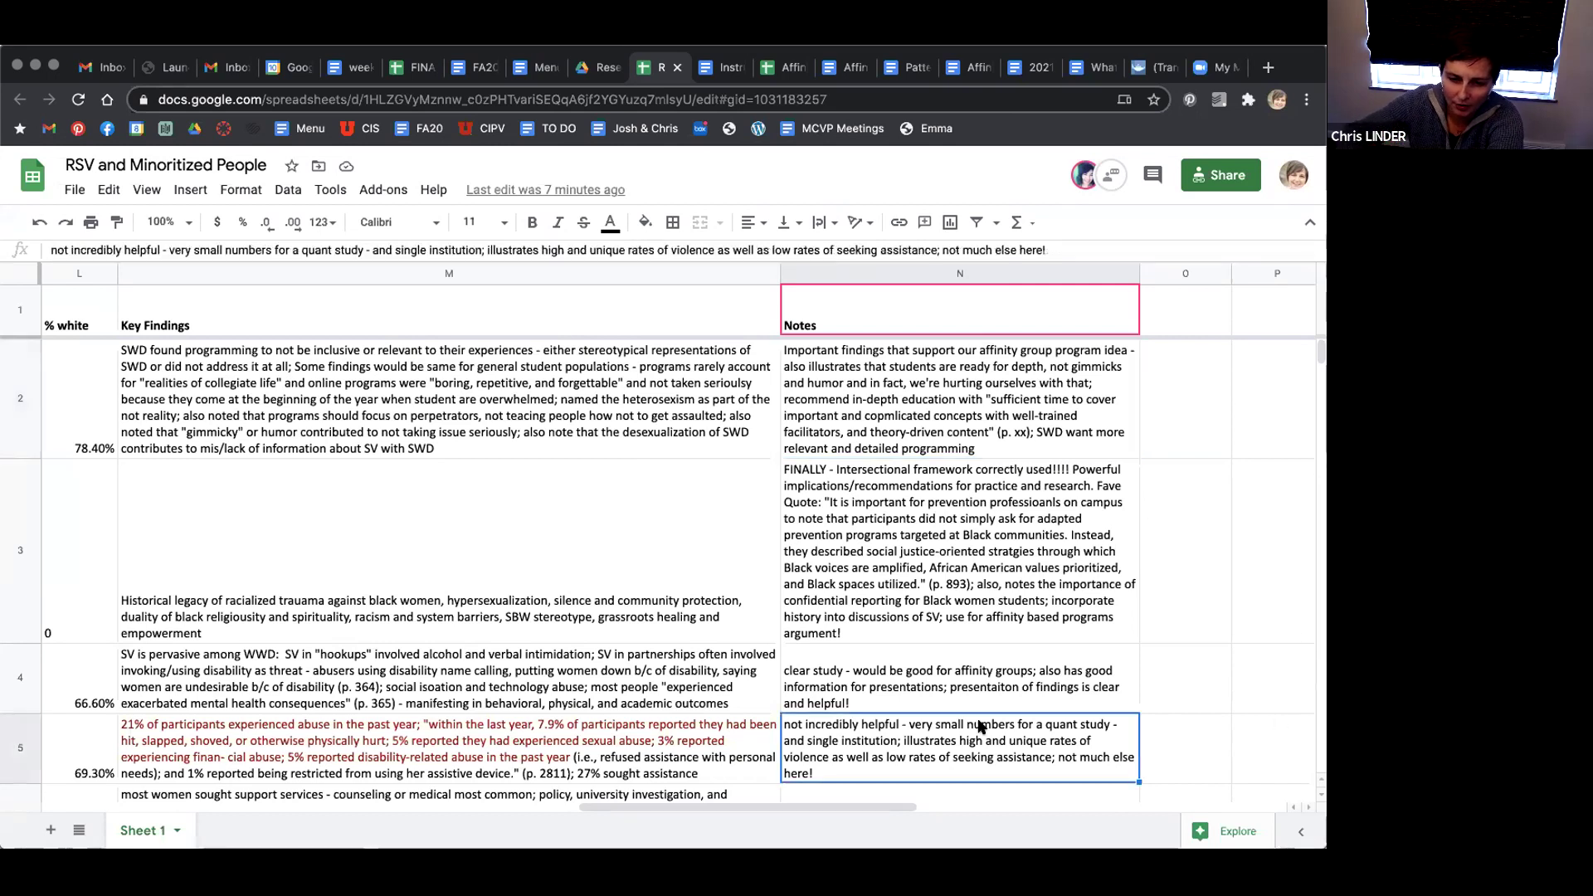
{"action": "key", "text": "Down"}
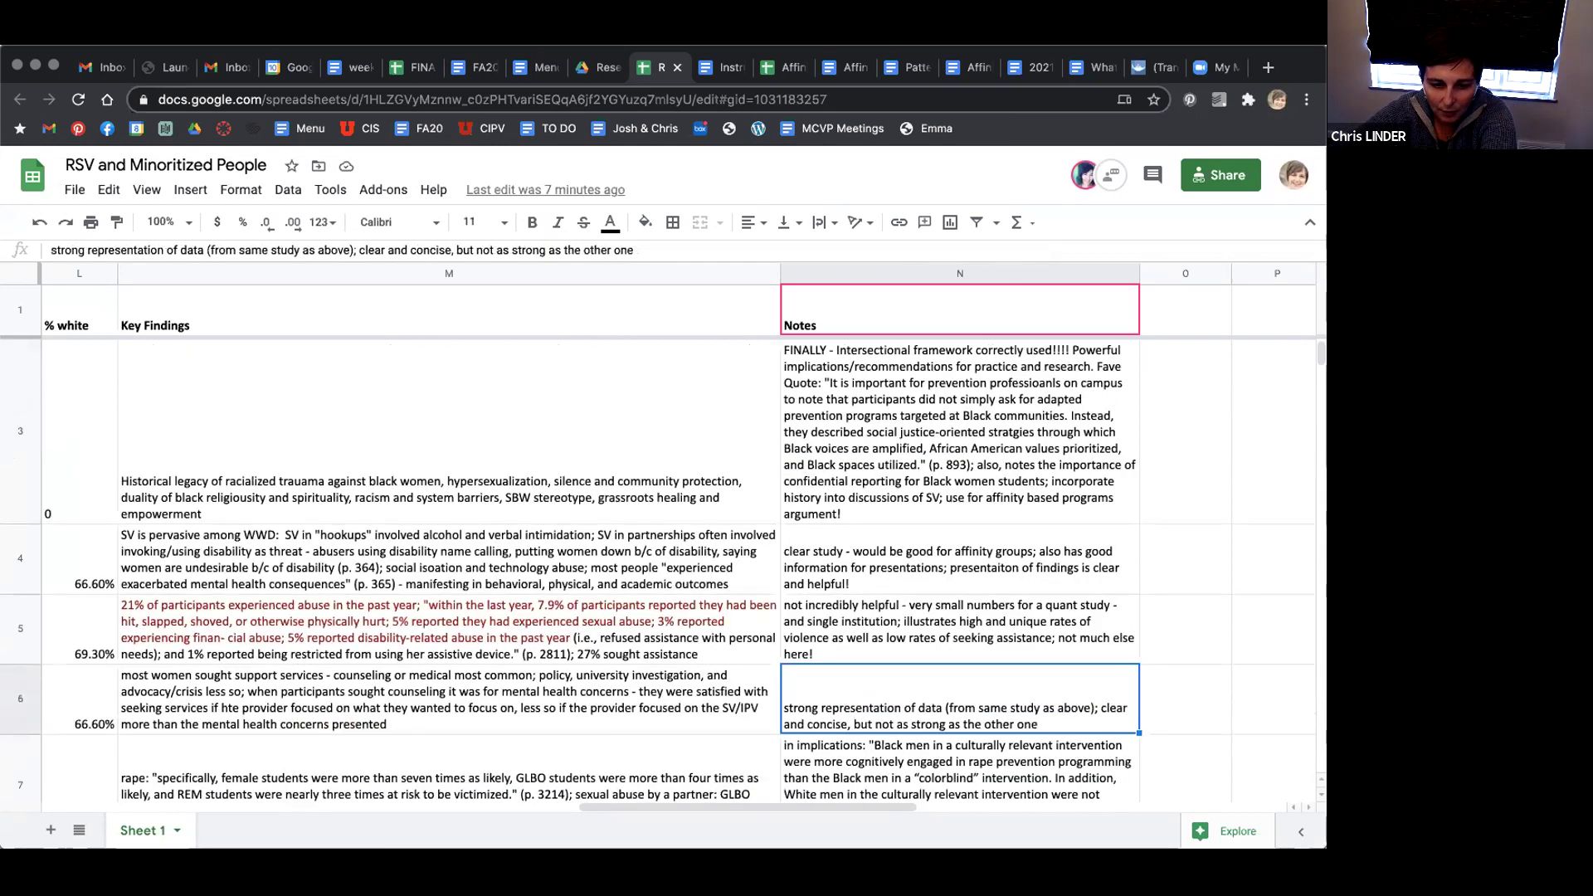
{"action": "key", "text": "Down"}
{"action": "key", "text": "Down"}
{"action": "key", "text": "Down"}
{"action": "key", "text": "Down"}
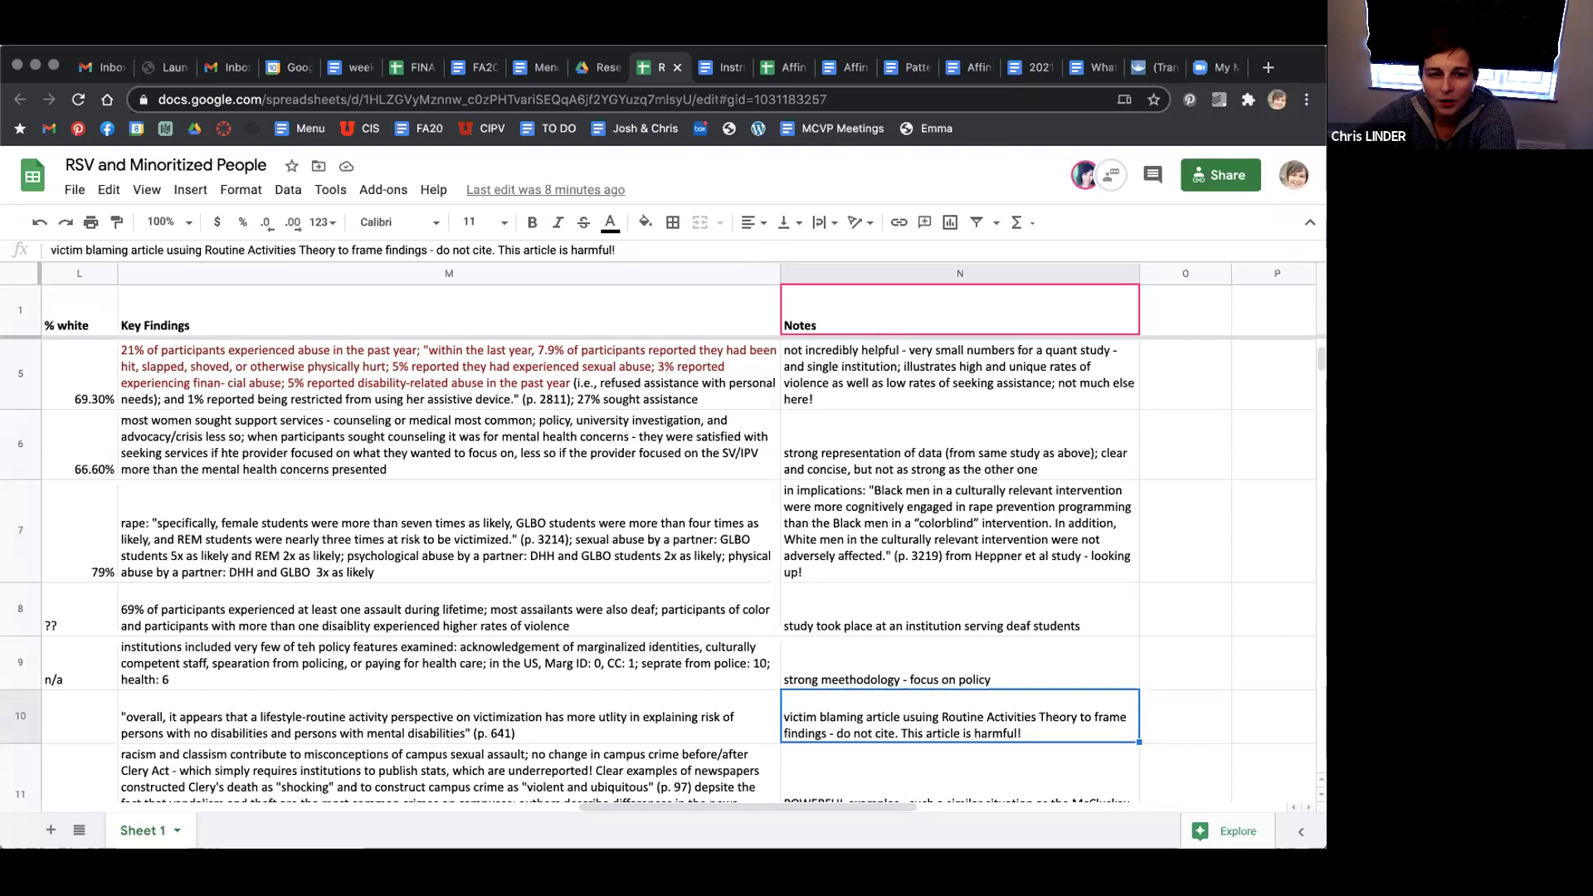
{"action": "left_click", "coordinate": [448, 716]}
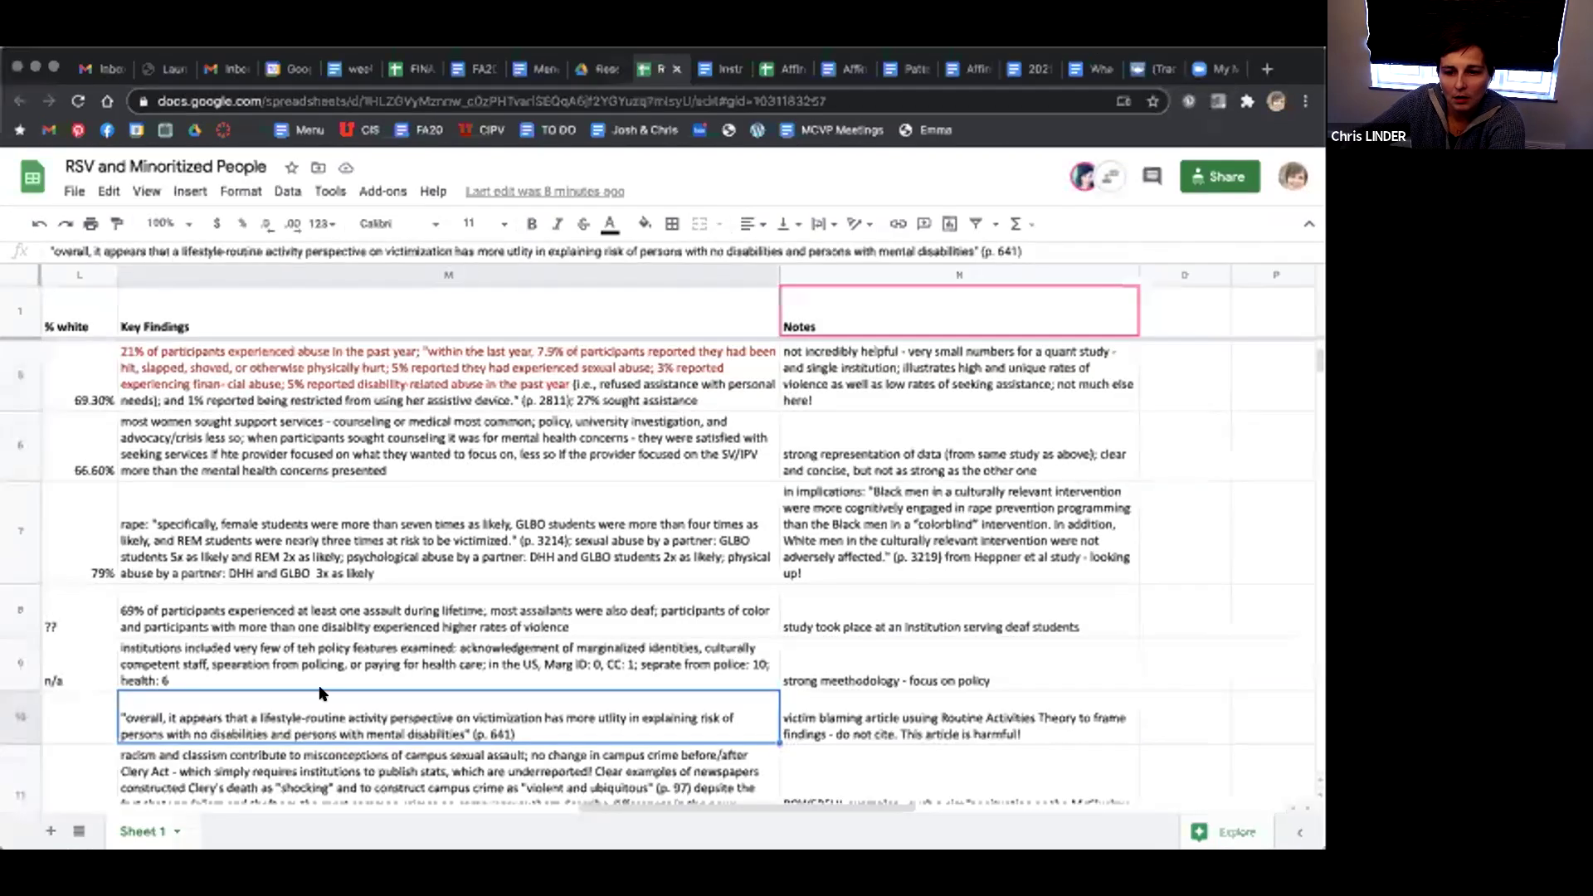
{"action": "scroll", "coordinate": [1068, 624], "scroll_direction": "down", "scroll_amount": 1}
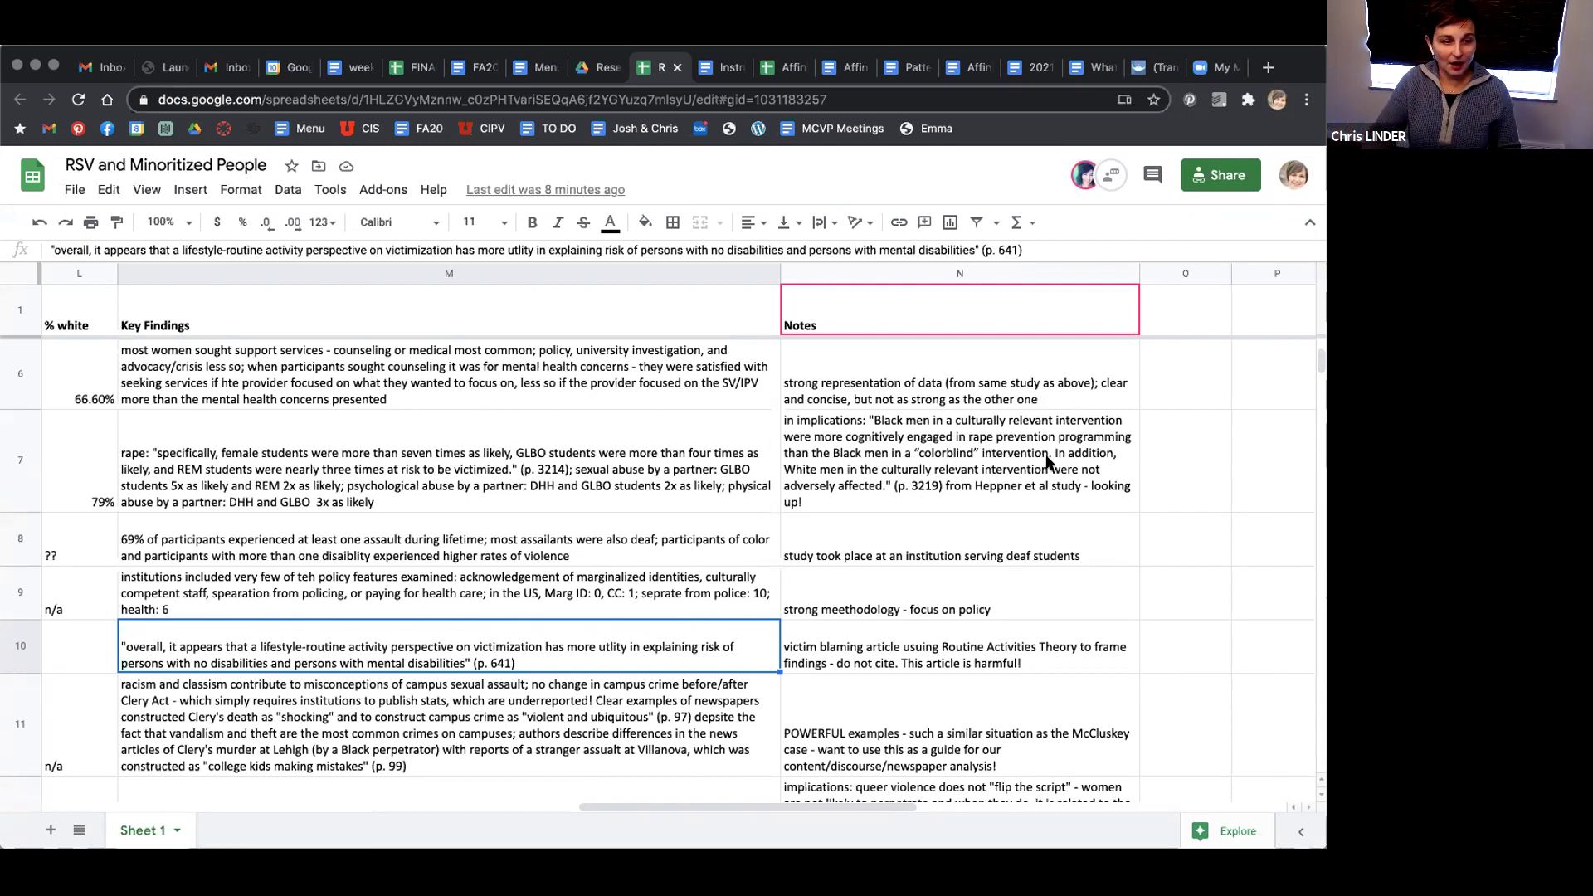
{"action": "left_click", "coordinate": [81, 588]}
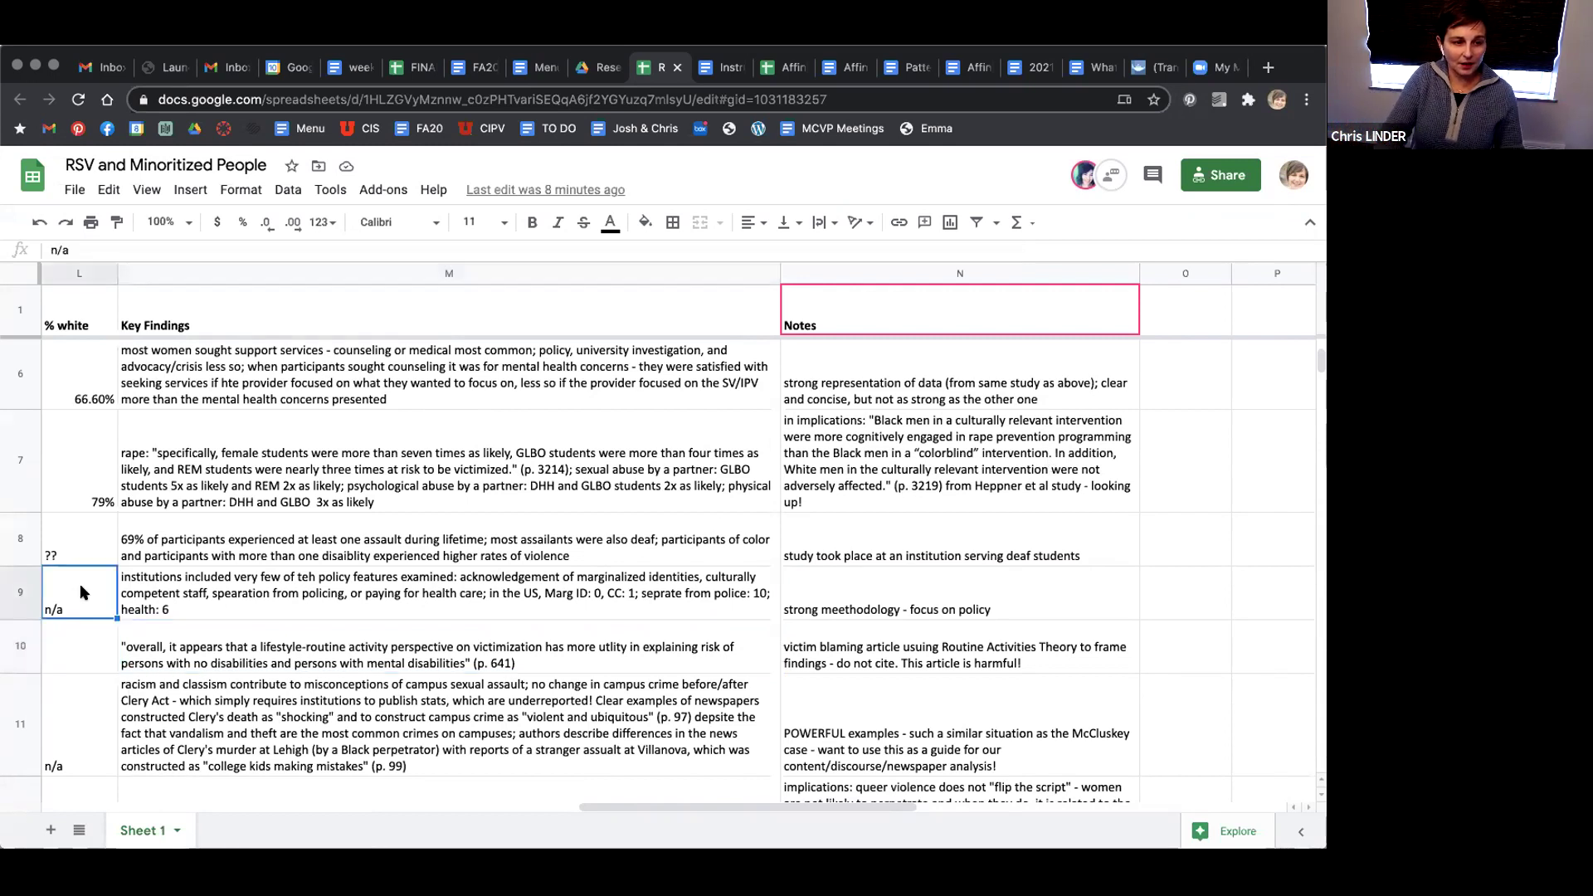
{"action": "key", "text": "Left"}
{"action": "left_click", "coordinate": [358, 592]}
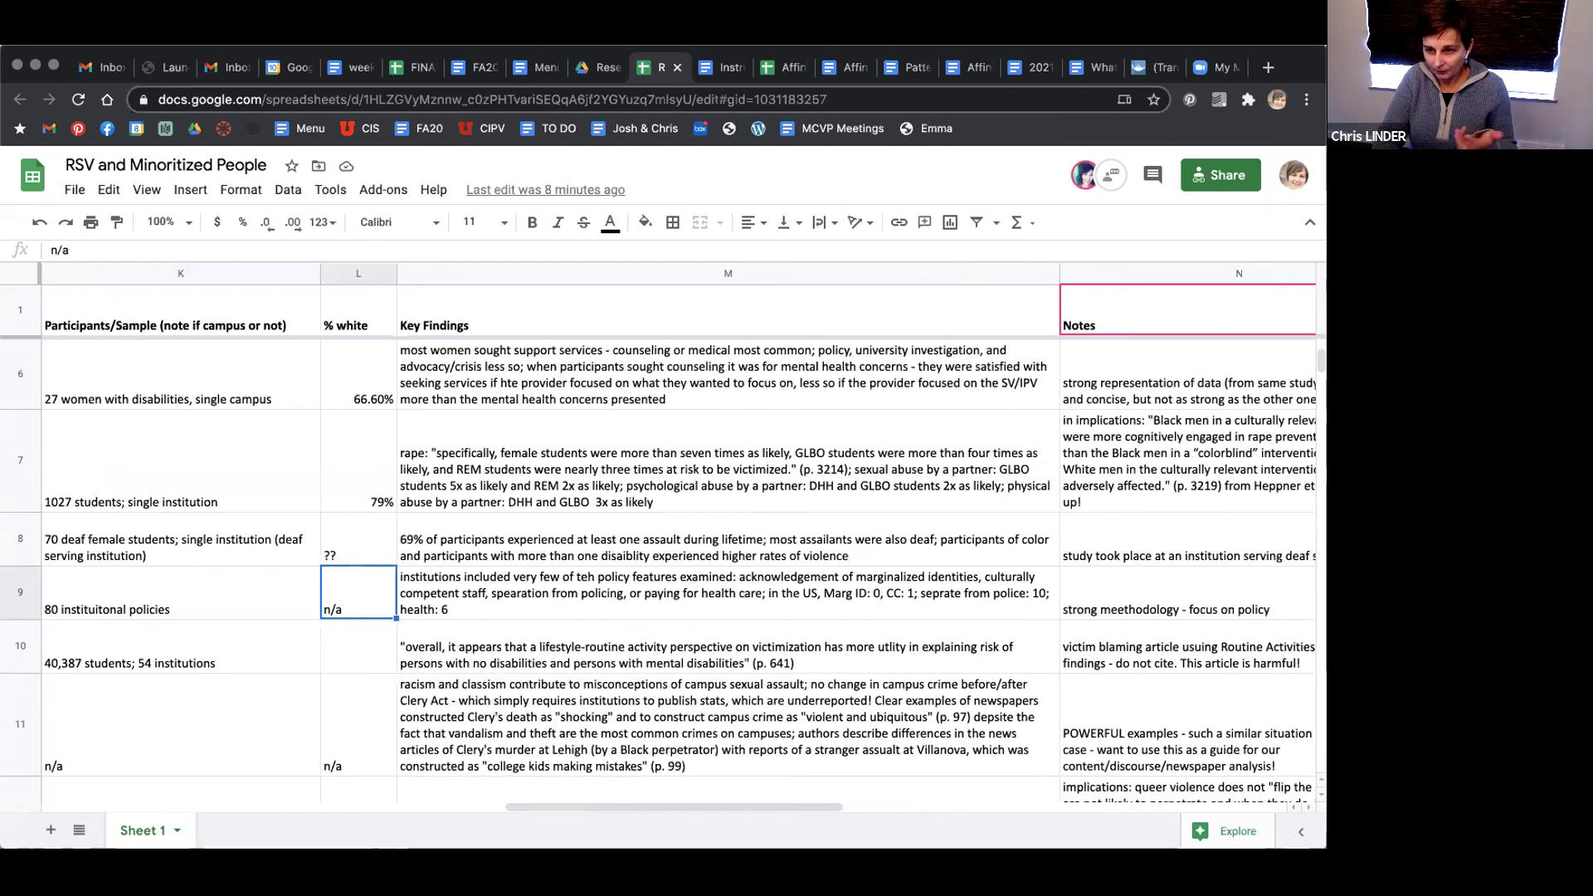
{"action": "left_click", "coordinate": [359, 645]}
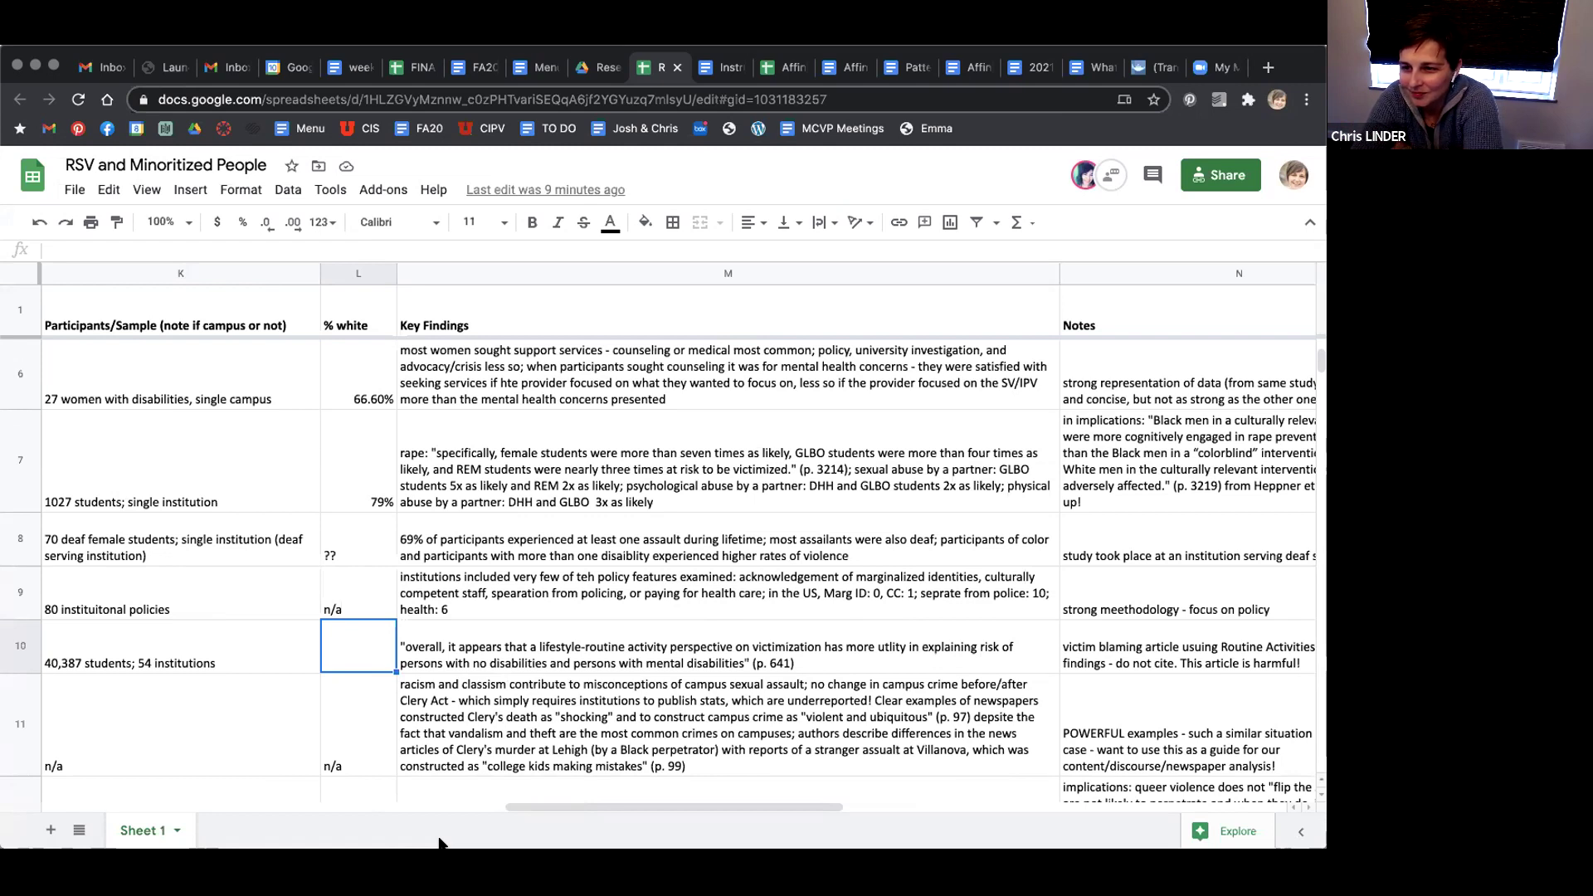
{"action": "left_click", "coordinate": [522, 737]}
{"action": "scroll", "coordinate": [522, 737], "scroll_direction": "down", "scroll_amount": 5}
{"action": "scroll", "coordinate": [523, 737], "scroll_direction": "left", "scroll_amount": 10}
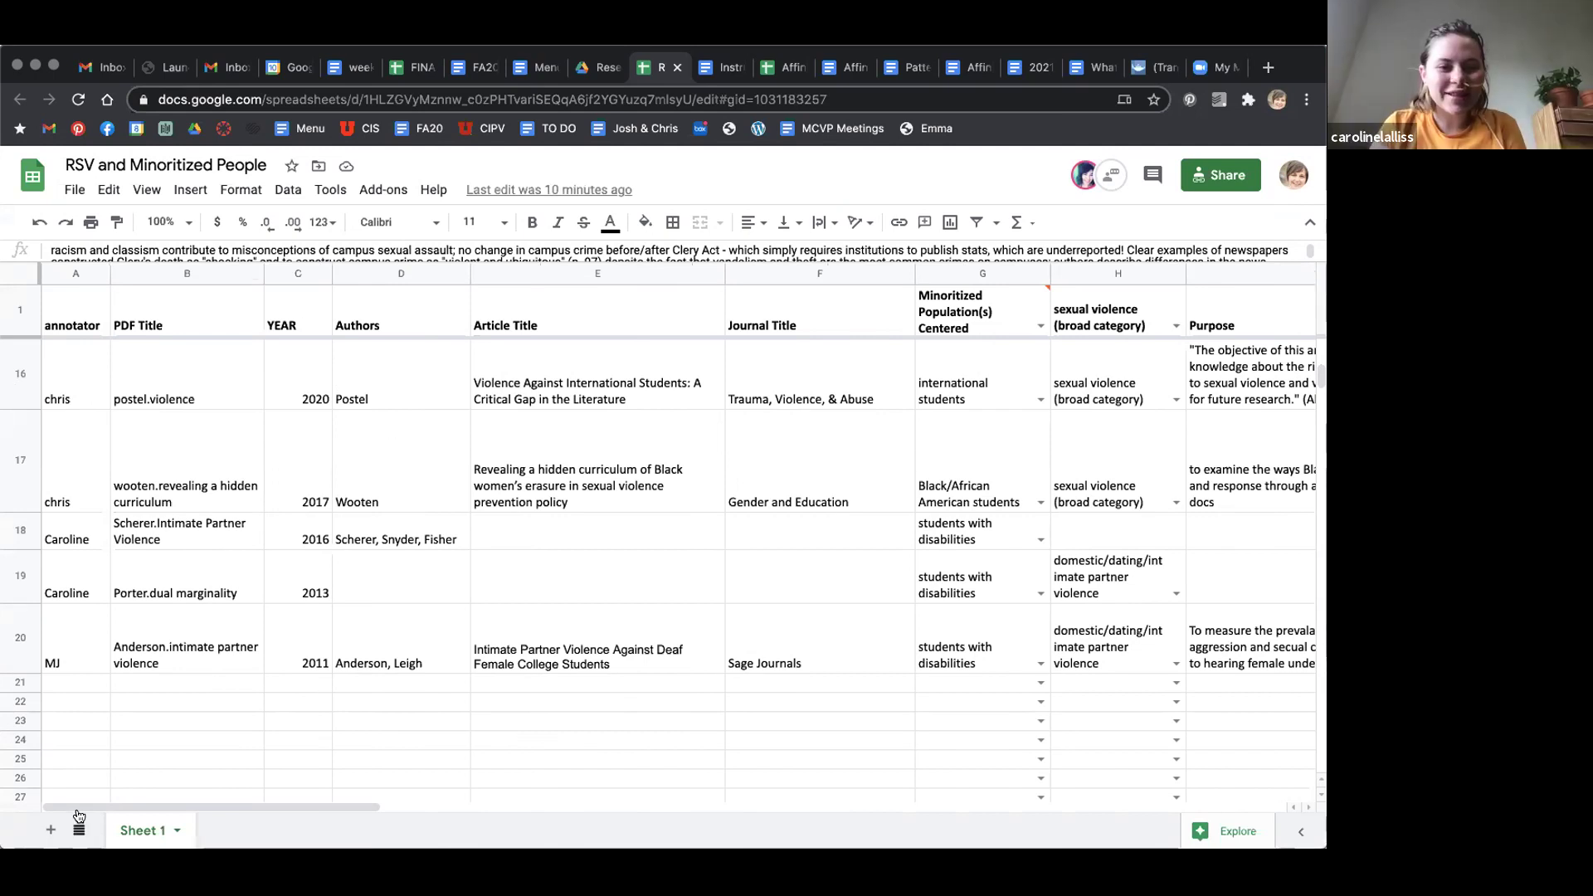
Step: Select the row 20 annotator entry, then open the general RSV spreadsheet from Drive
{"action": "left_click", "coordinate": [97, 682]}
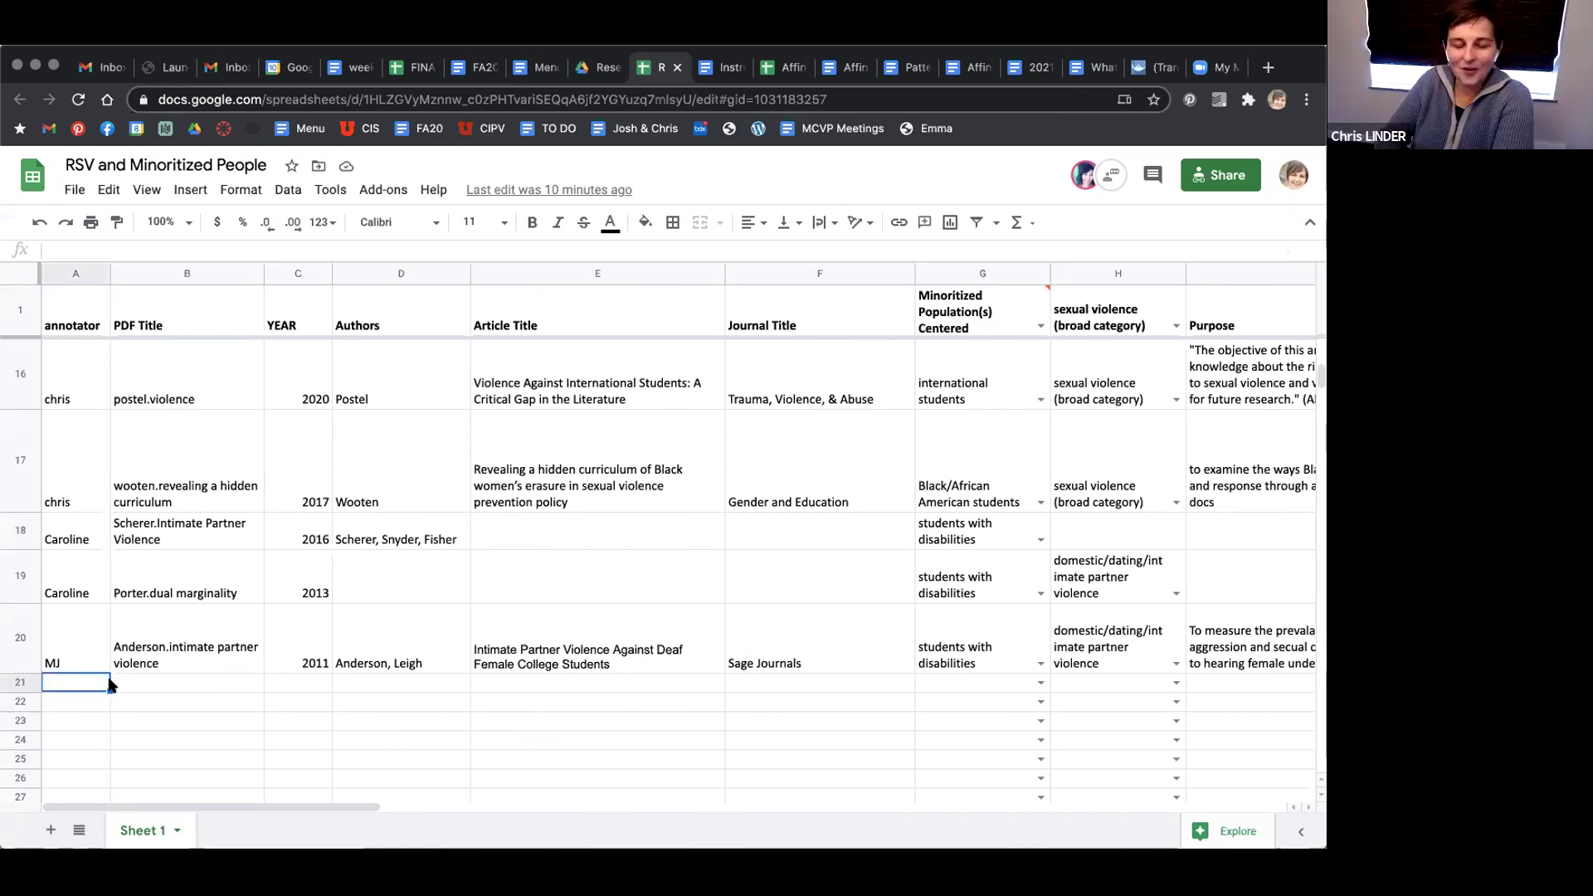
{"action": "key", "text": "Up"}
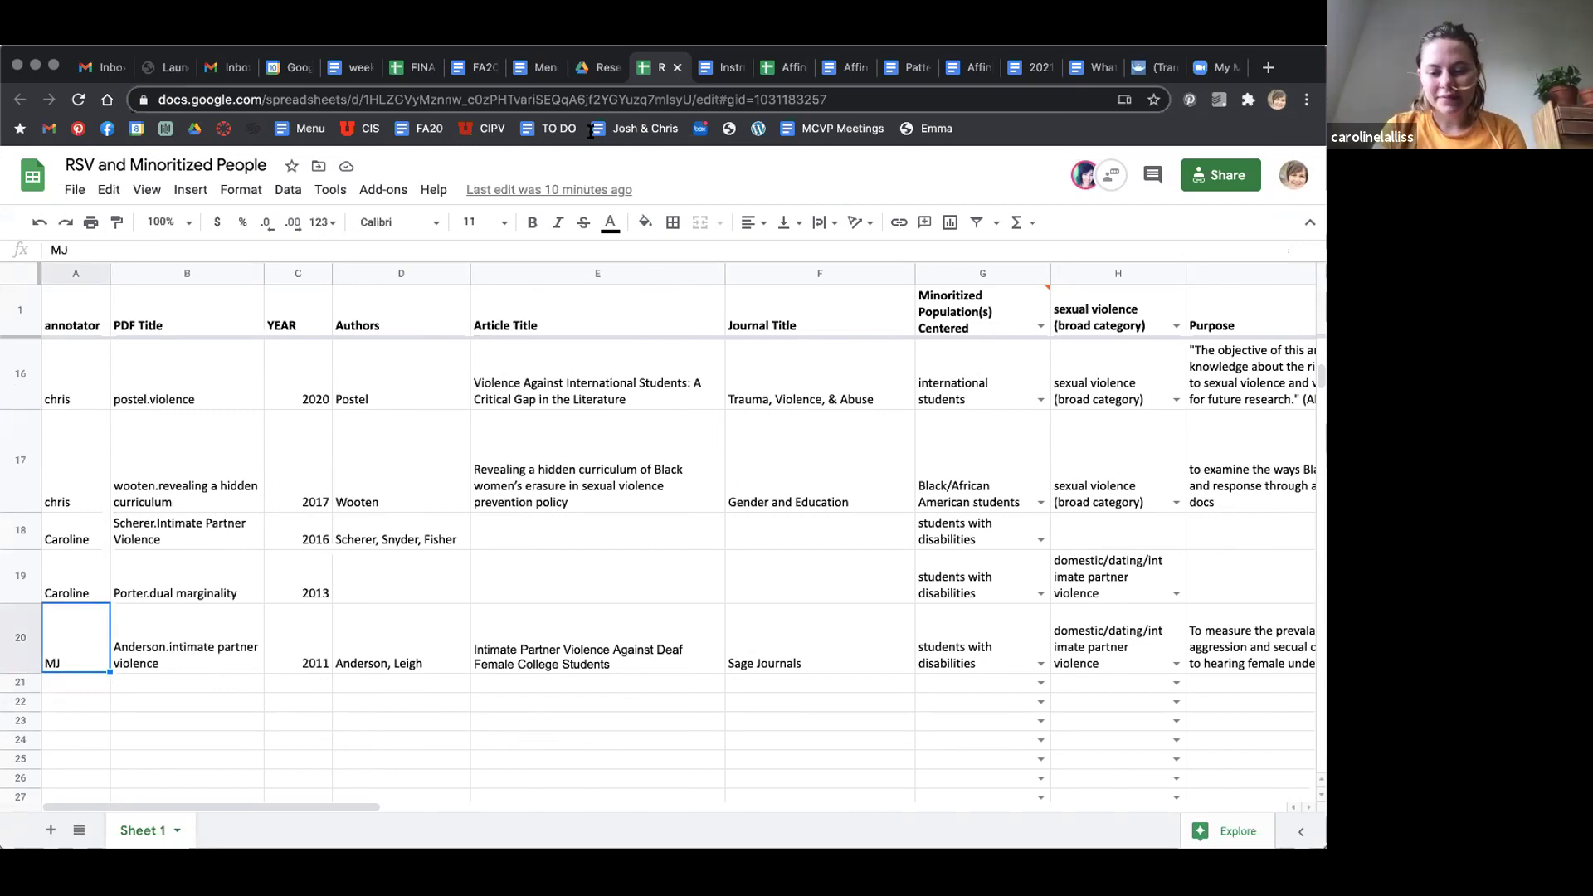
{"action": "left_click", "coordinate": [595, 70]}
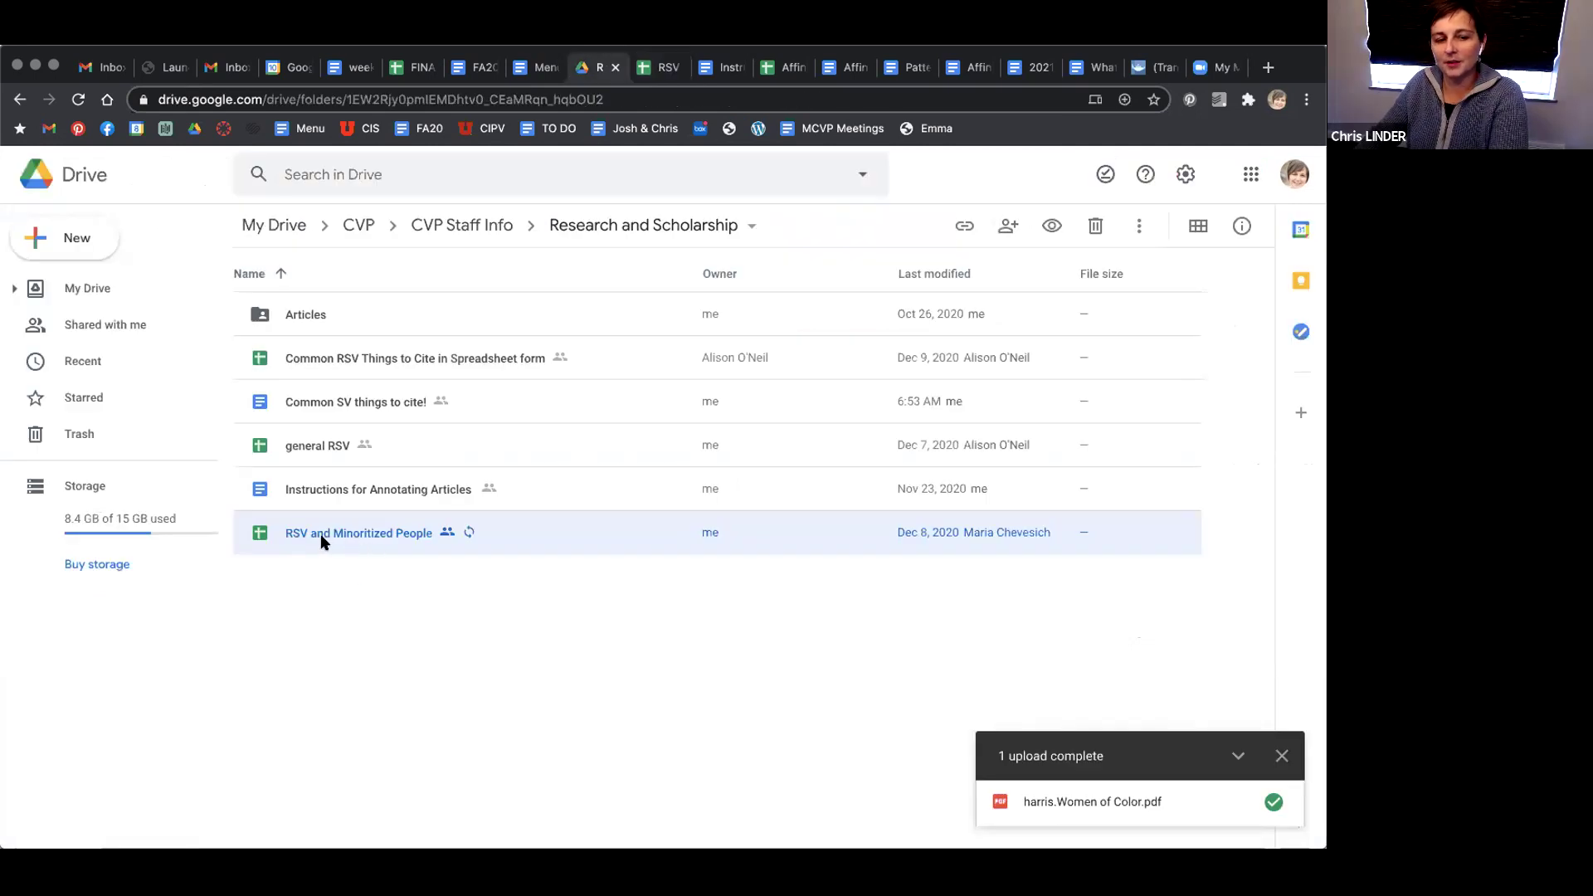
{"action": "double_click", "coordinate": [330, 445]}
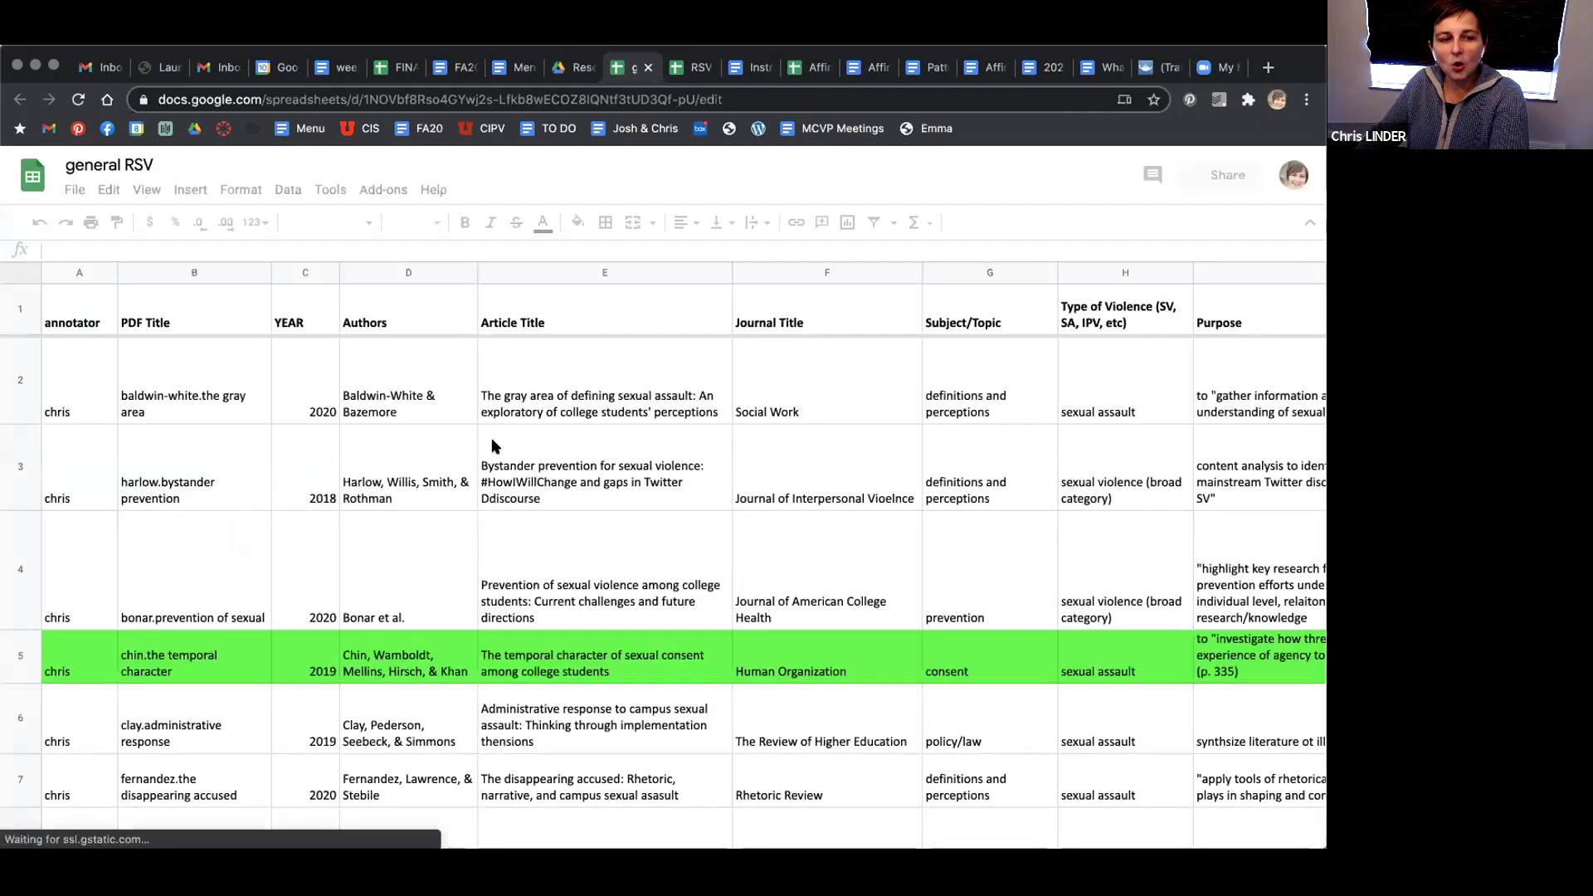
{"action": "left_click", "coordinate": [976, 355]}
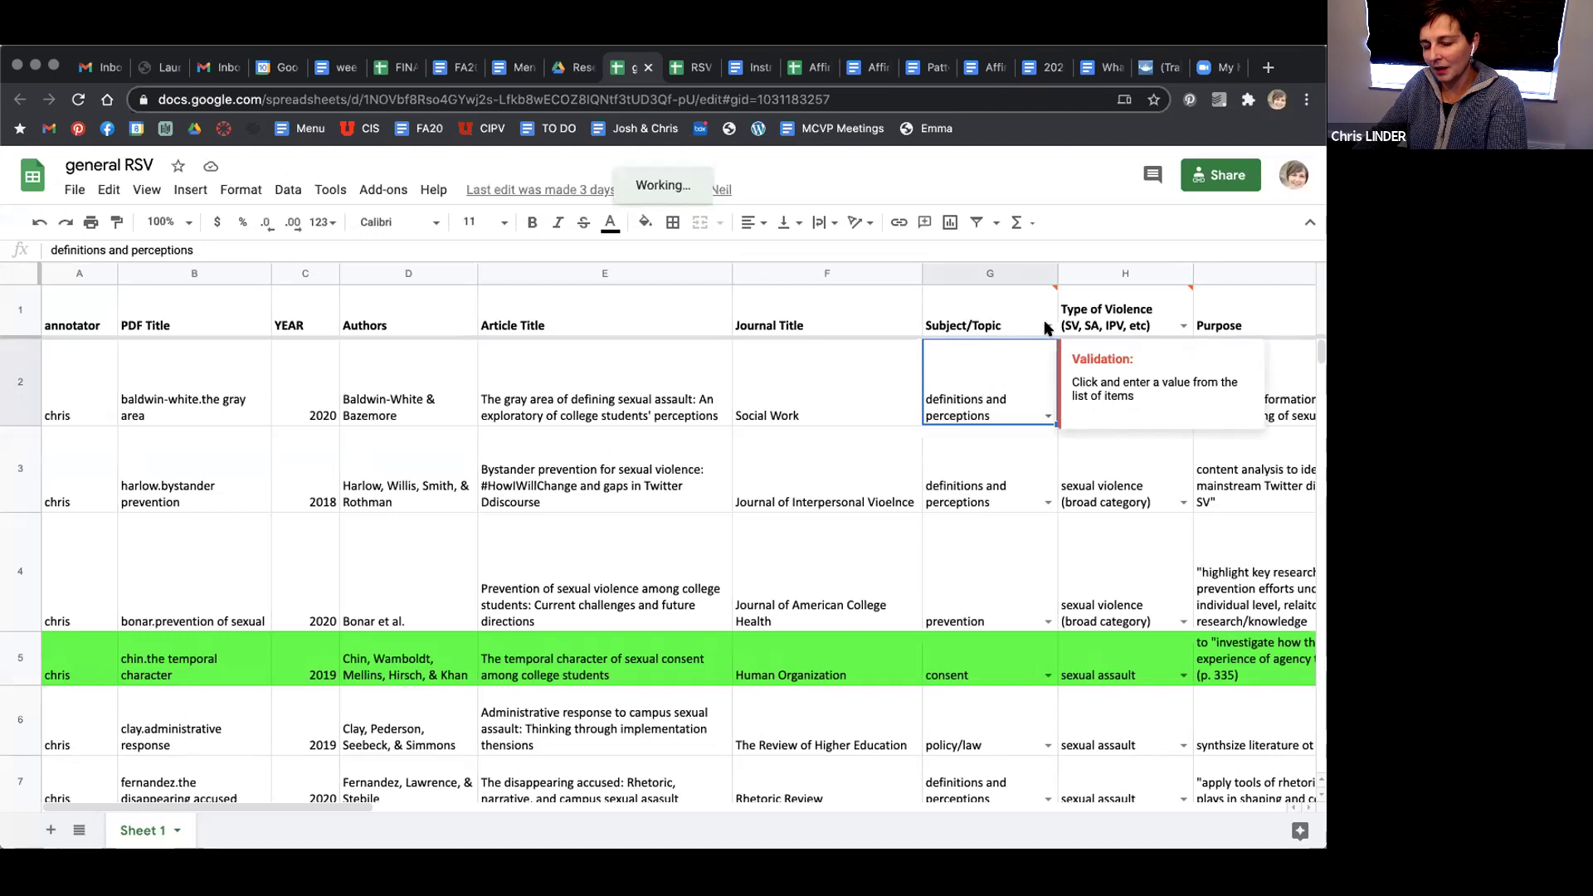
{"action": "double_click", "coordinate": [1042, 417]}
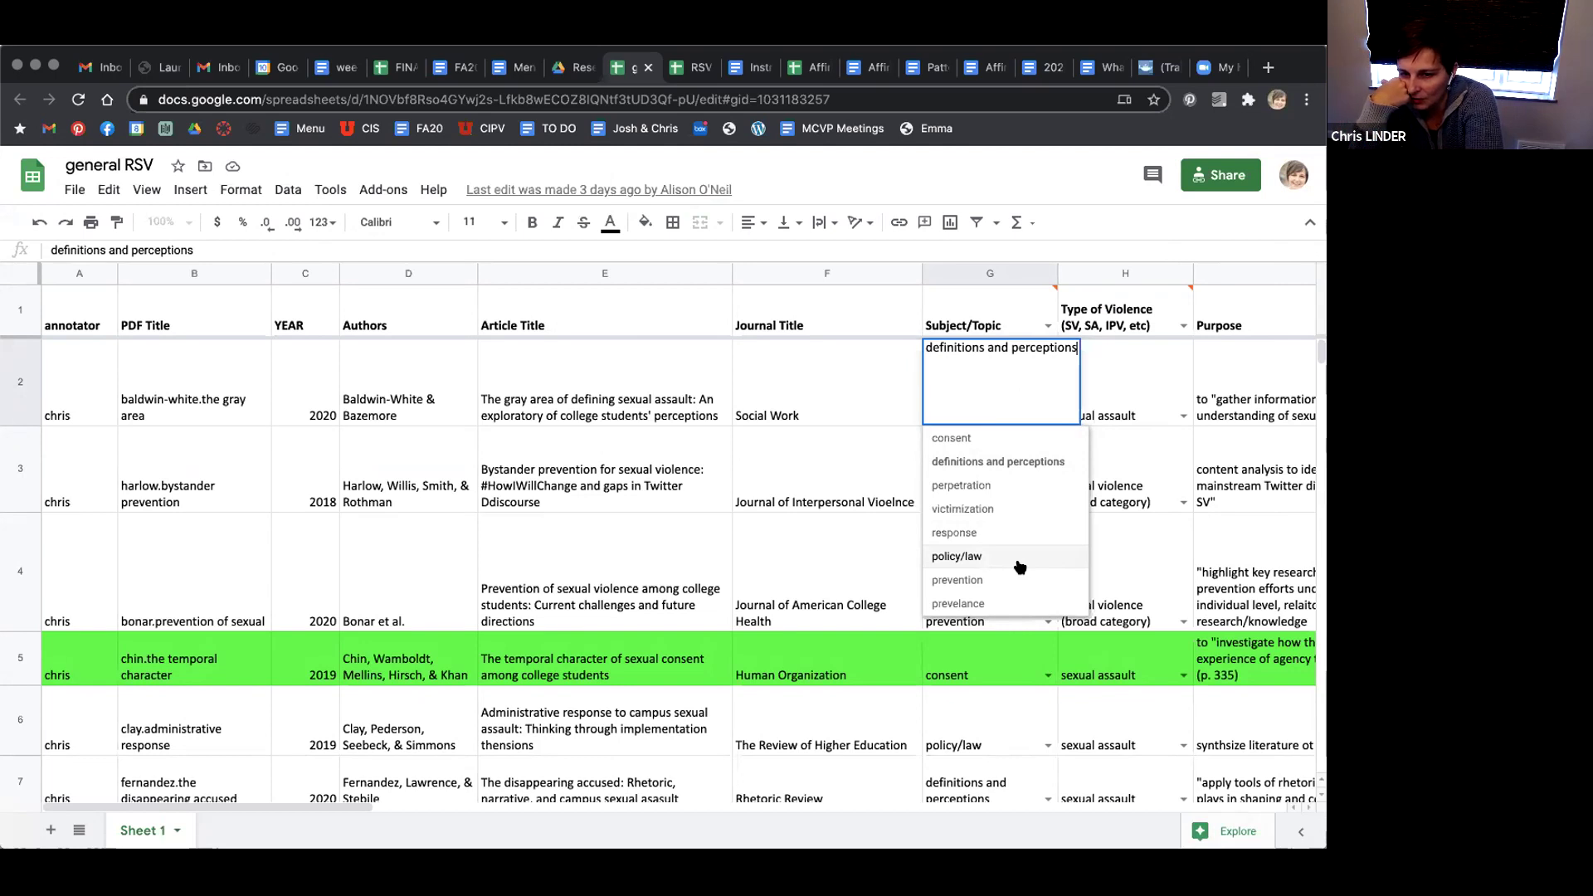
{"action": "left_click", "coordinate": [832, 468]}
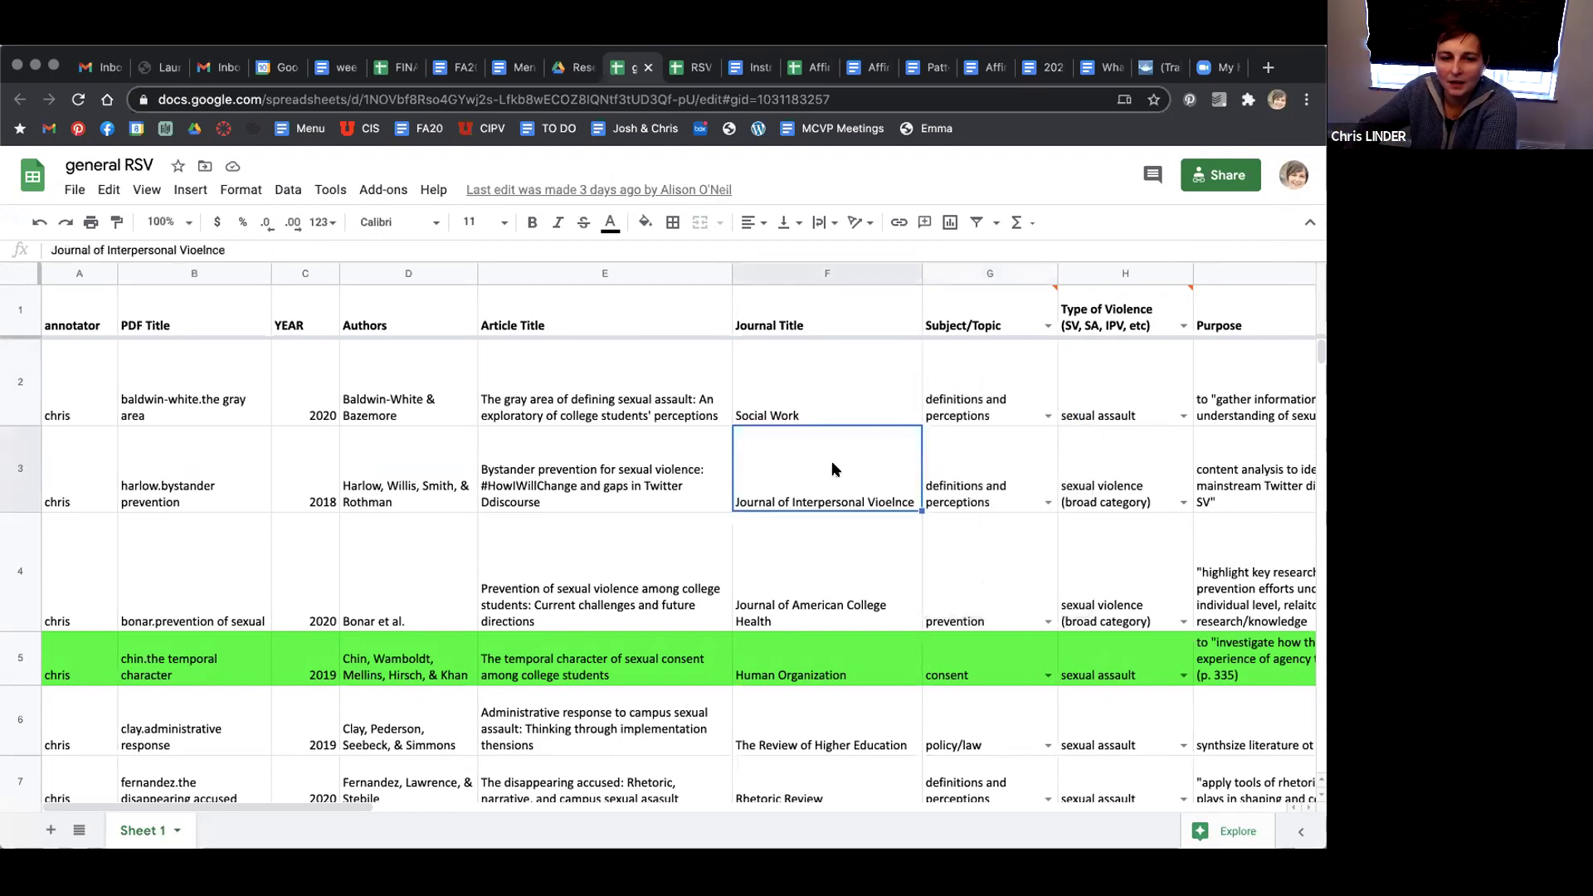
{"action": "key", "text": "Right"}
{"action": "key", "text": "Right"}
{"action": "key", "text": "Right"}
{"action": "key", "text": "Right"}
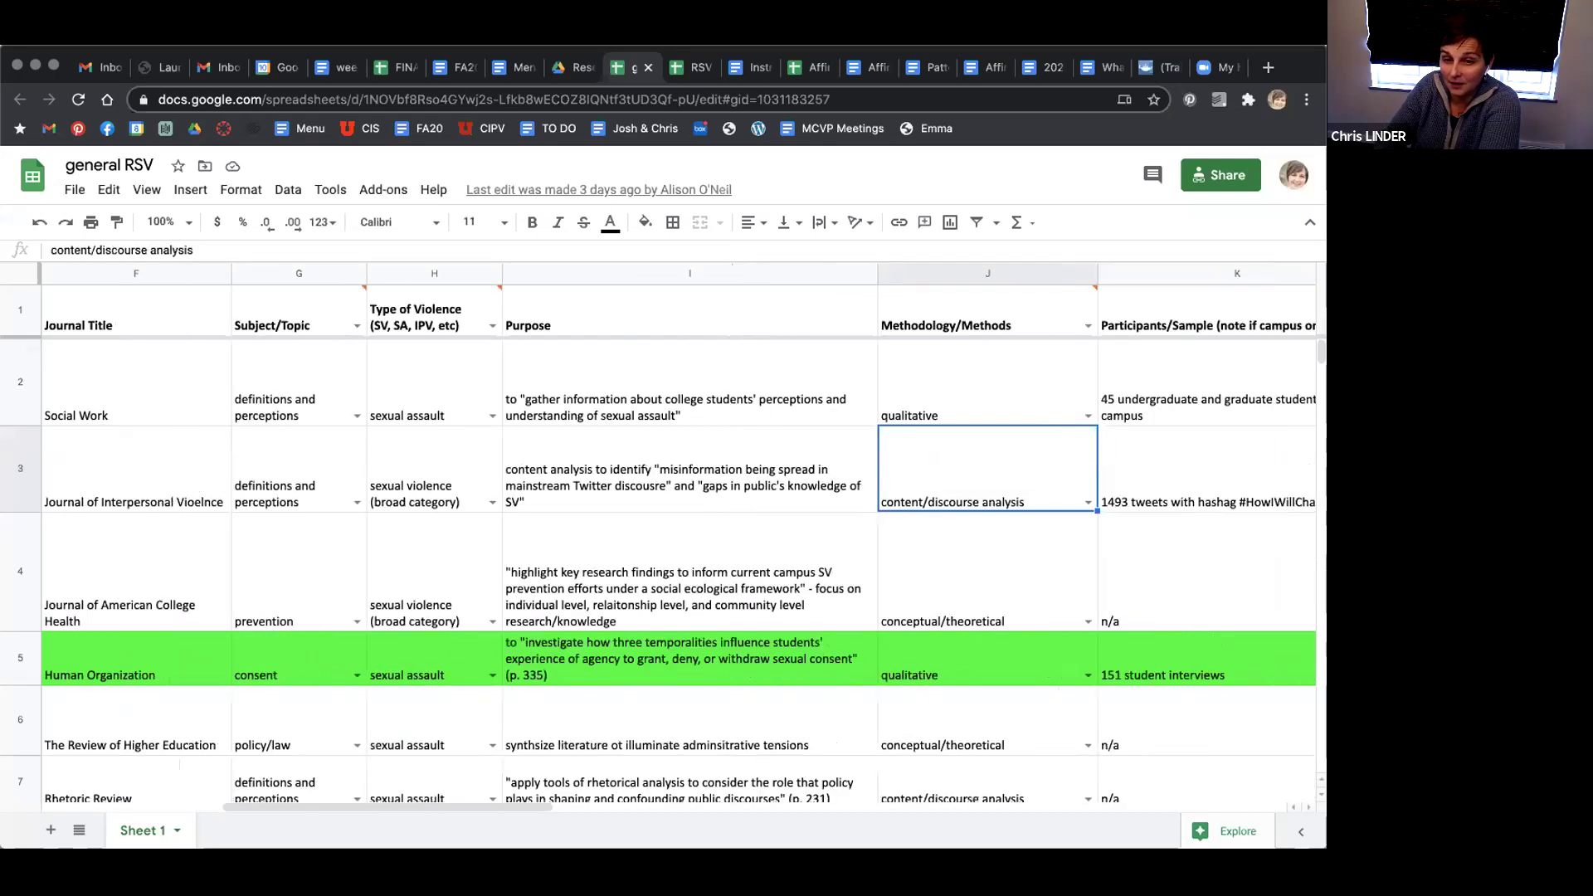
{"action": "key", "text": "Right"}
{"action": "key", "text": "Right"}
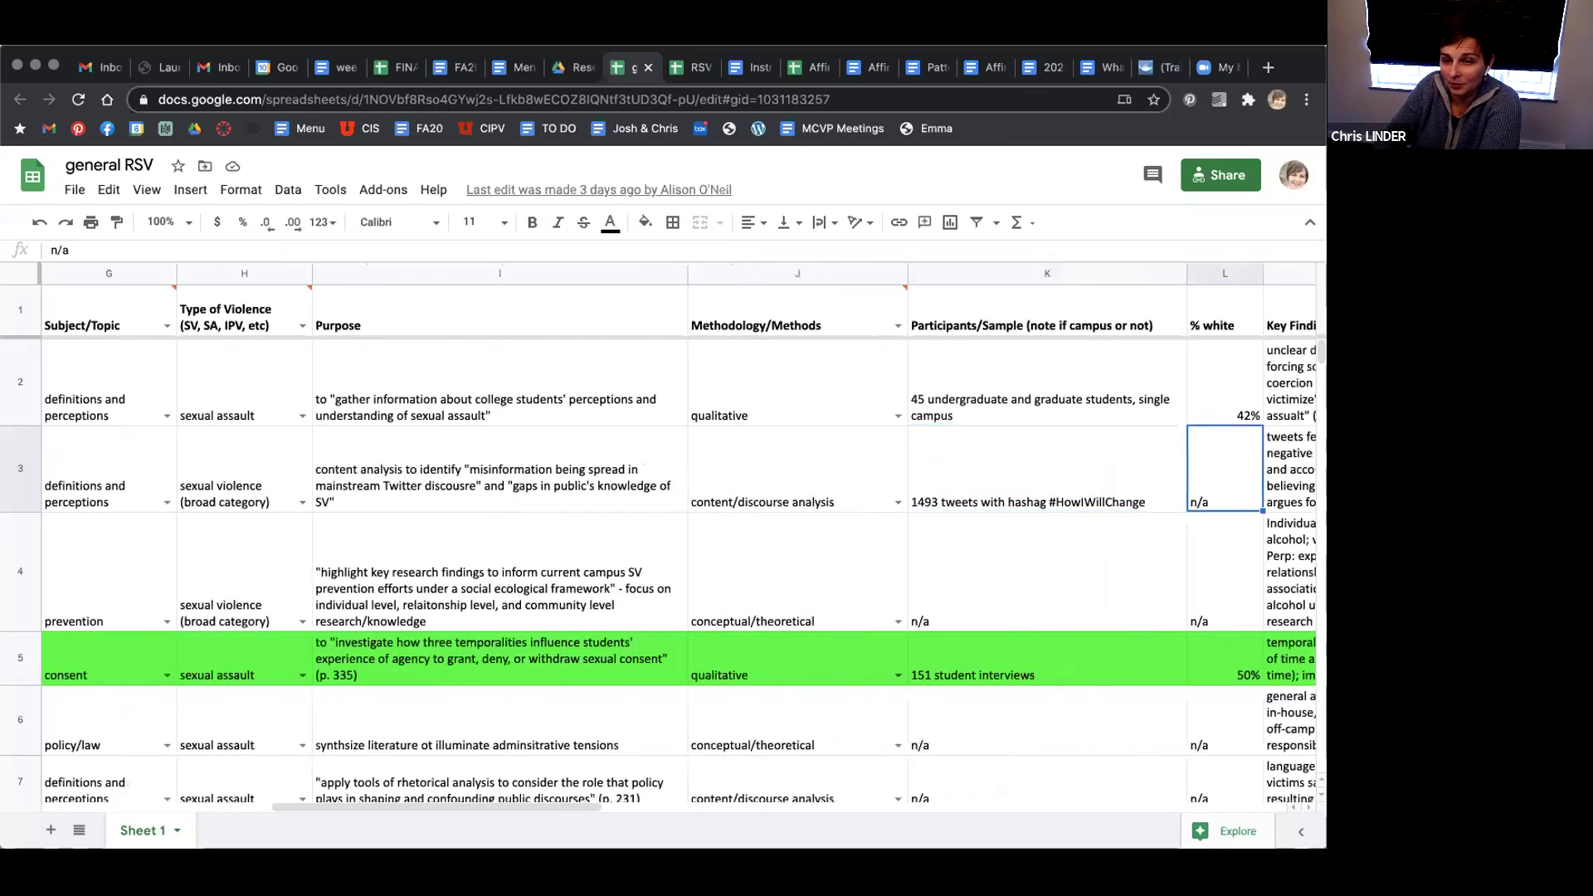
{"action": "key", "text": "Right"}
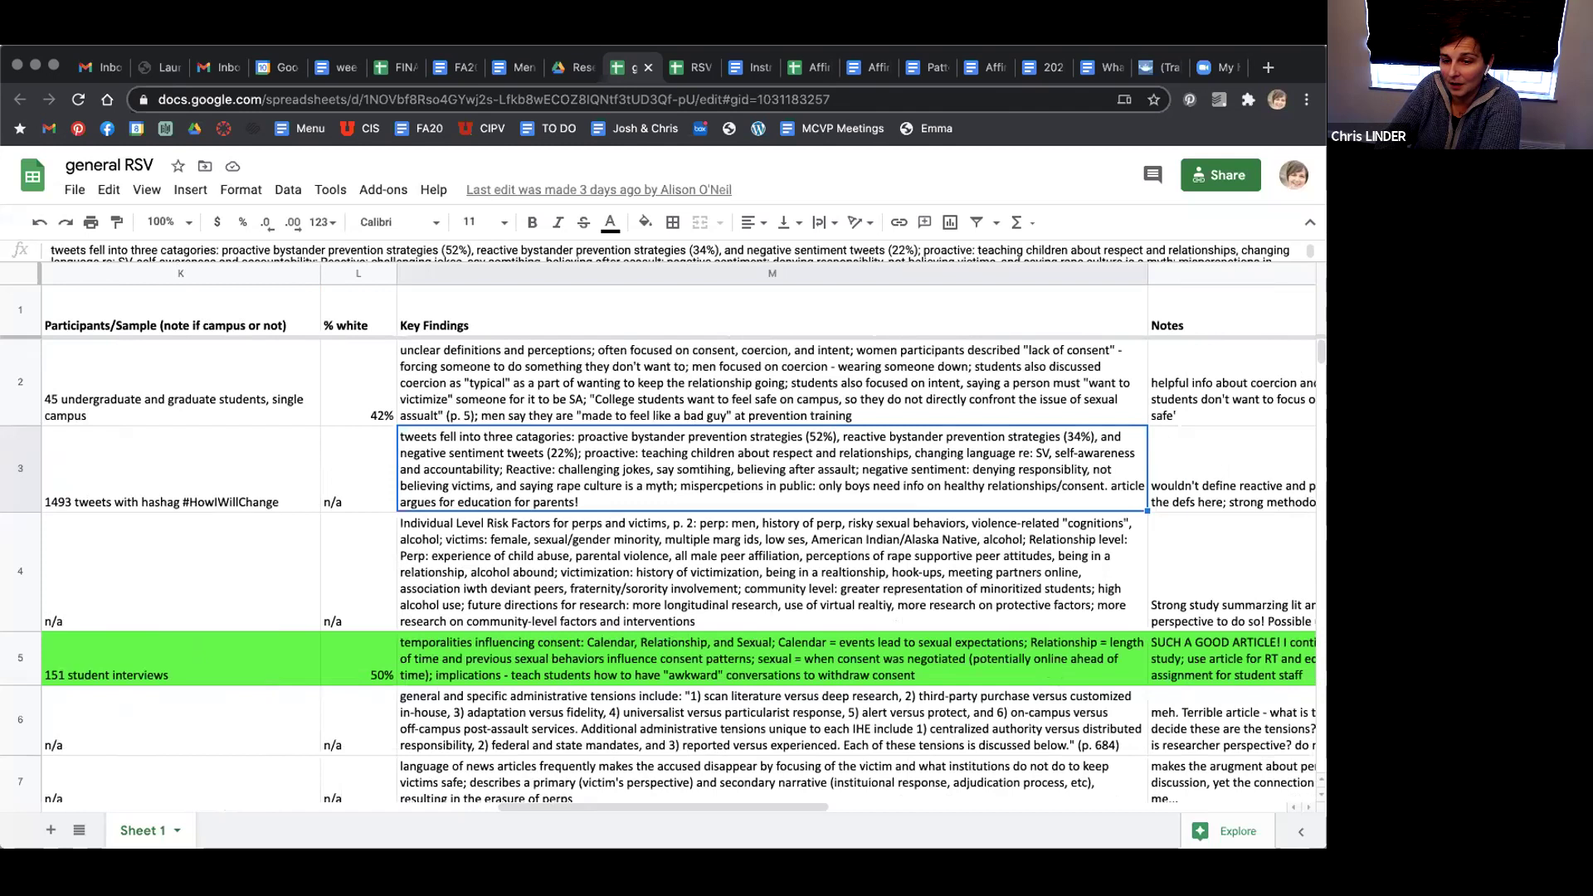
{"action": "key", "text": "Down"}
{"action": "key", "text": "Down"}
{"action": "key", "text": "Down"}
{"action": "key", "text": "Up"}
{"action": "key", "text": "Down"}
{"action": "key", "text": "Left"}
{"action": "key", "text": "Left"}
{"action": "key", "text": "Left"}
{"action": "key", "text": "Left"}
{"action": "key", "text": "Left"}
{"action": "key", "text": "Left"}
{"action": "key", "text": "Left"}
{"action": "key", "text": "Left"}
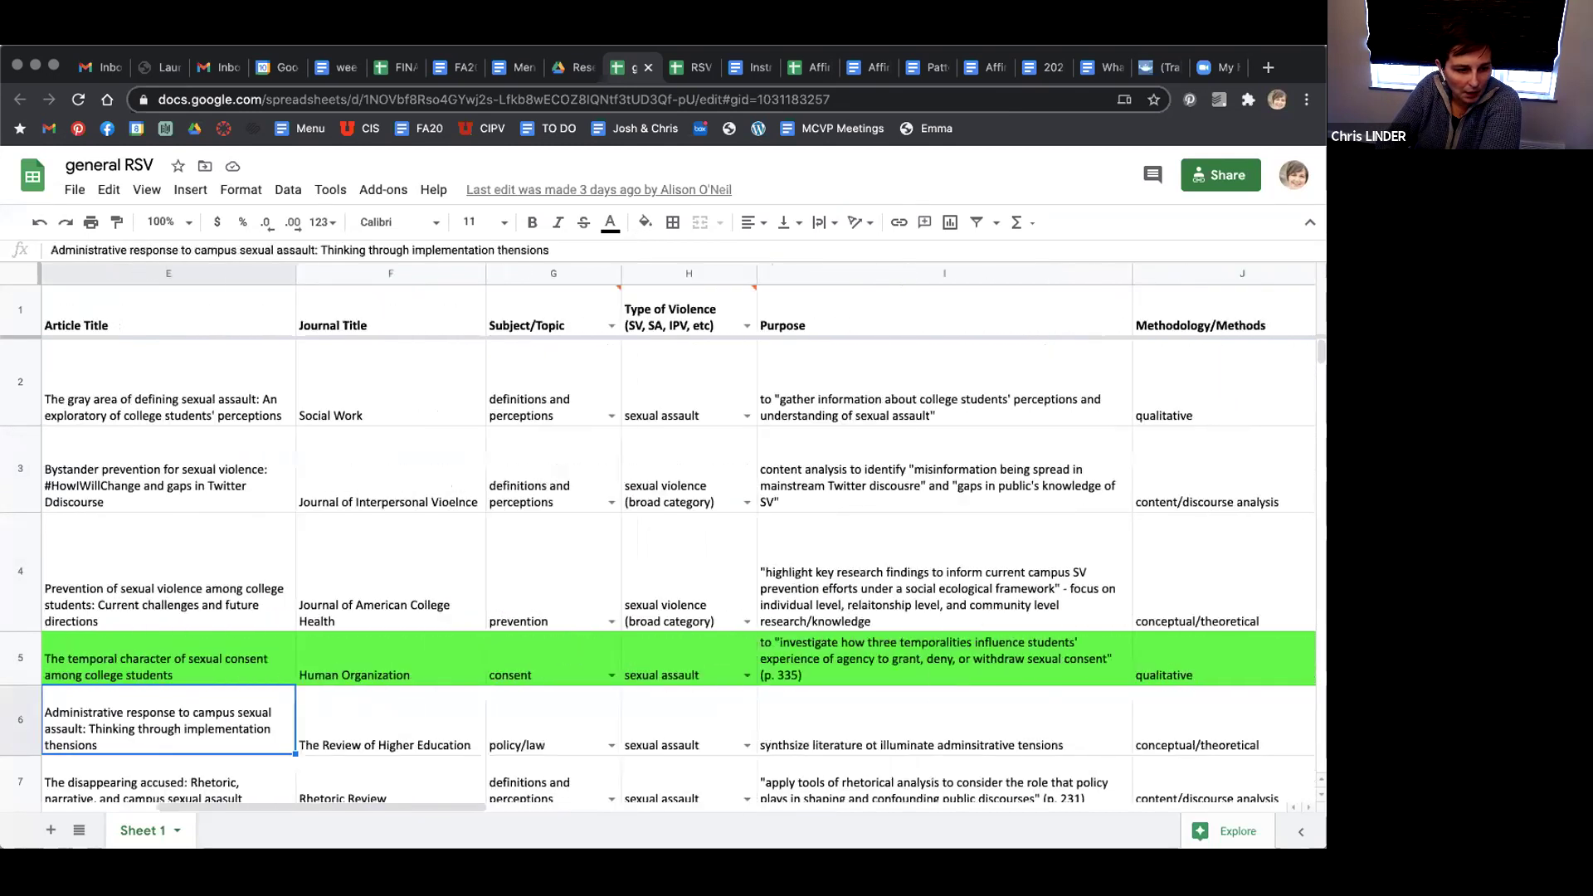
{"action": "key", "text": "Left"}
{"action": "key", "text": "Left"}
{"action": "key", "text": "Left"}
{"action": "key", "text": "Left"}
{"action": "key", "text": "Down"}
{"action": "key", "text": "Down"}
{"action": "key", "text": "Down"}
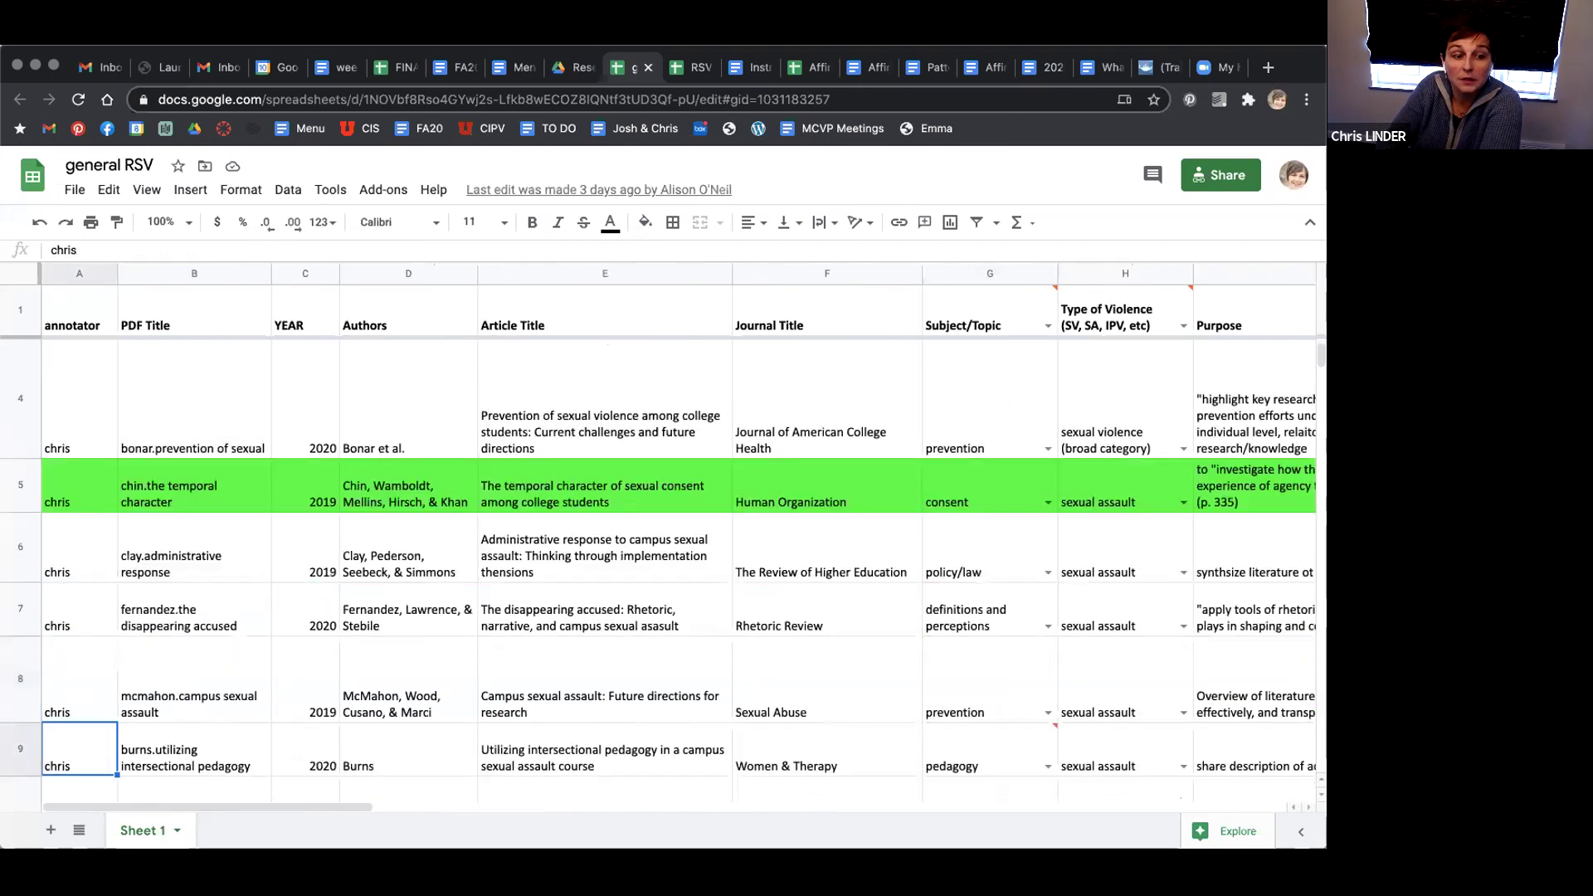
{"action": "key", "text": "Down"}
{"action": "key", "text": "Down"}
{"action": "key", "text": "Down"}
{"action": "key", "text": "Down"}
{"action": "key", "text": "Down"}
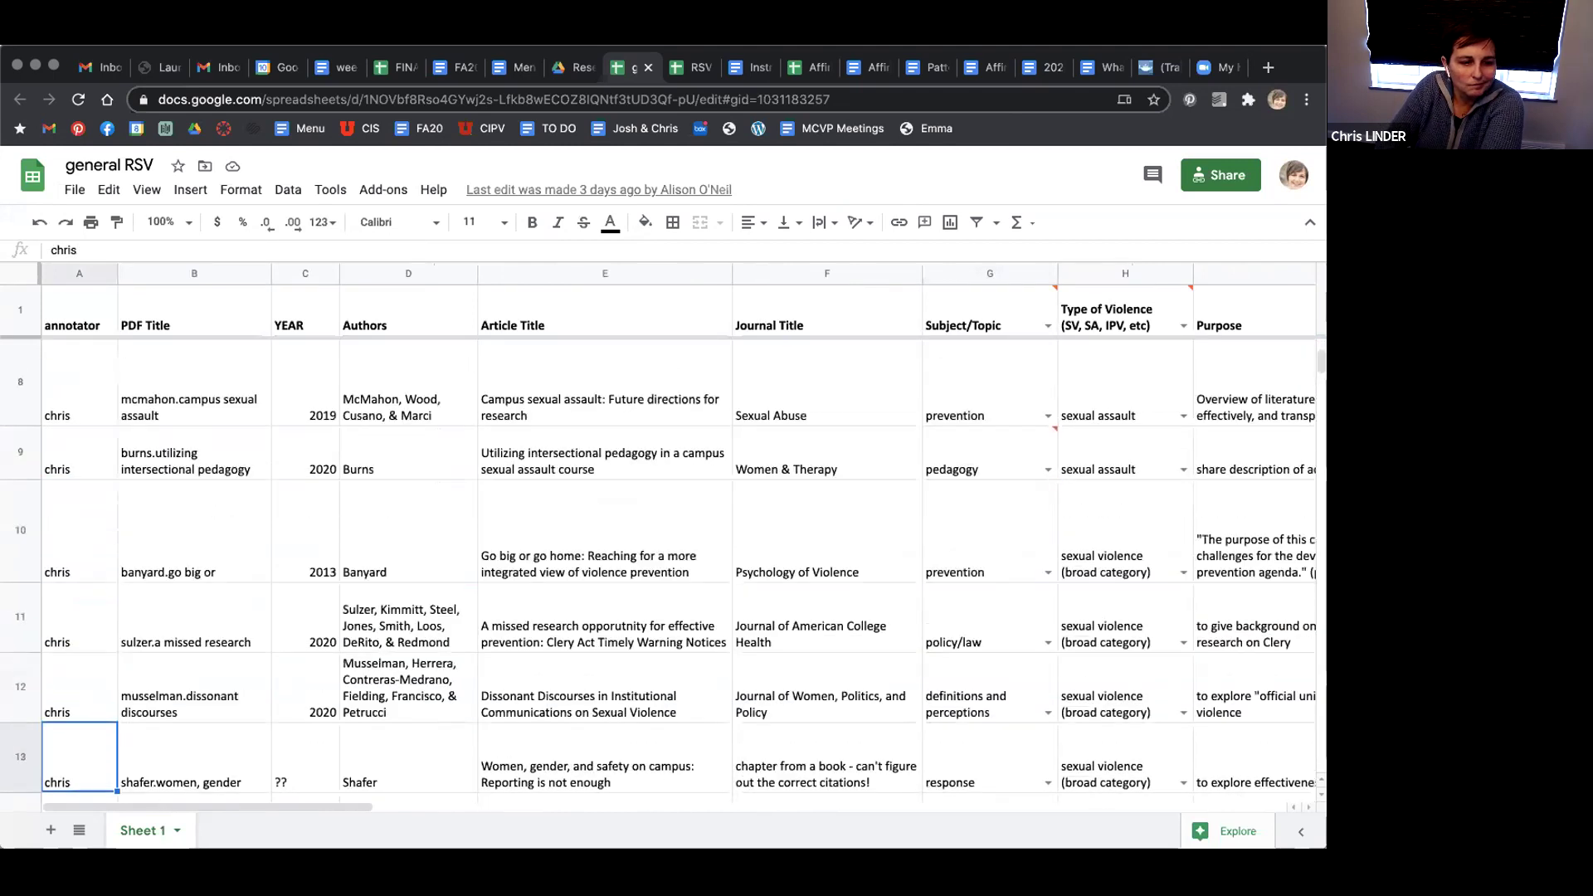
{"action": "key", "text": "Down"}
{"action": "key", "text": "Down"}
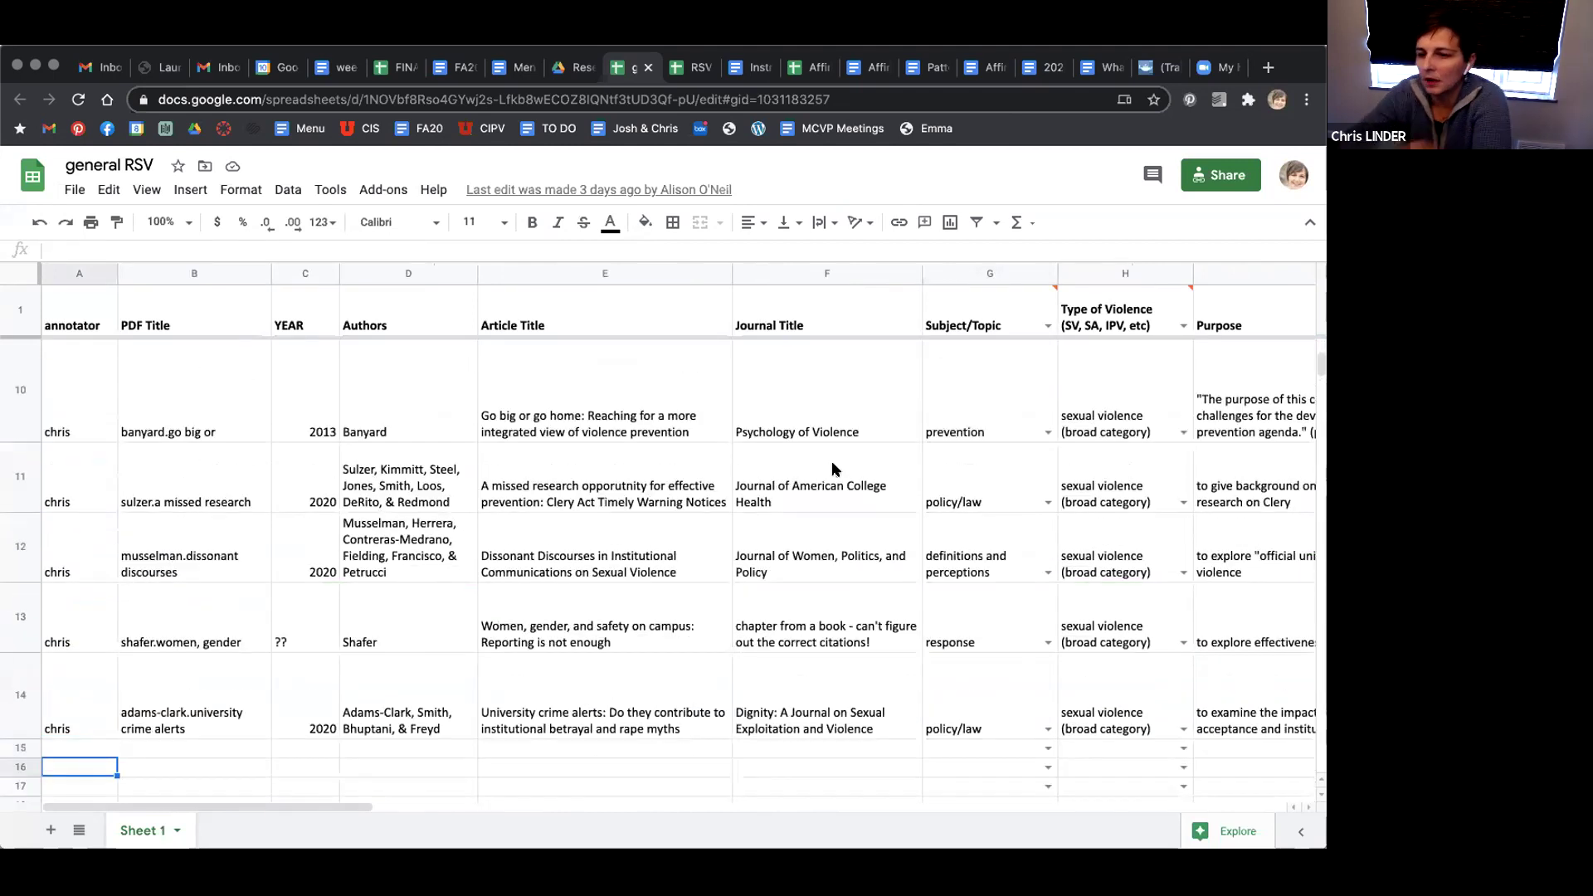
Step: Navigate from Research and Scholarship through Articles and to read + annotate into international students
{"action": "left_click", "coordinate": [573, 67]}
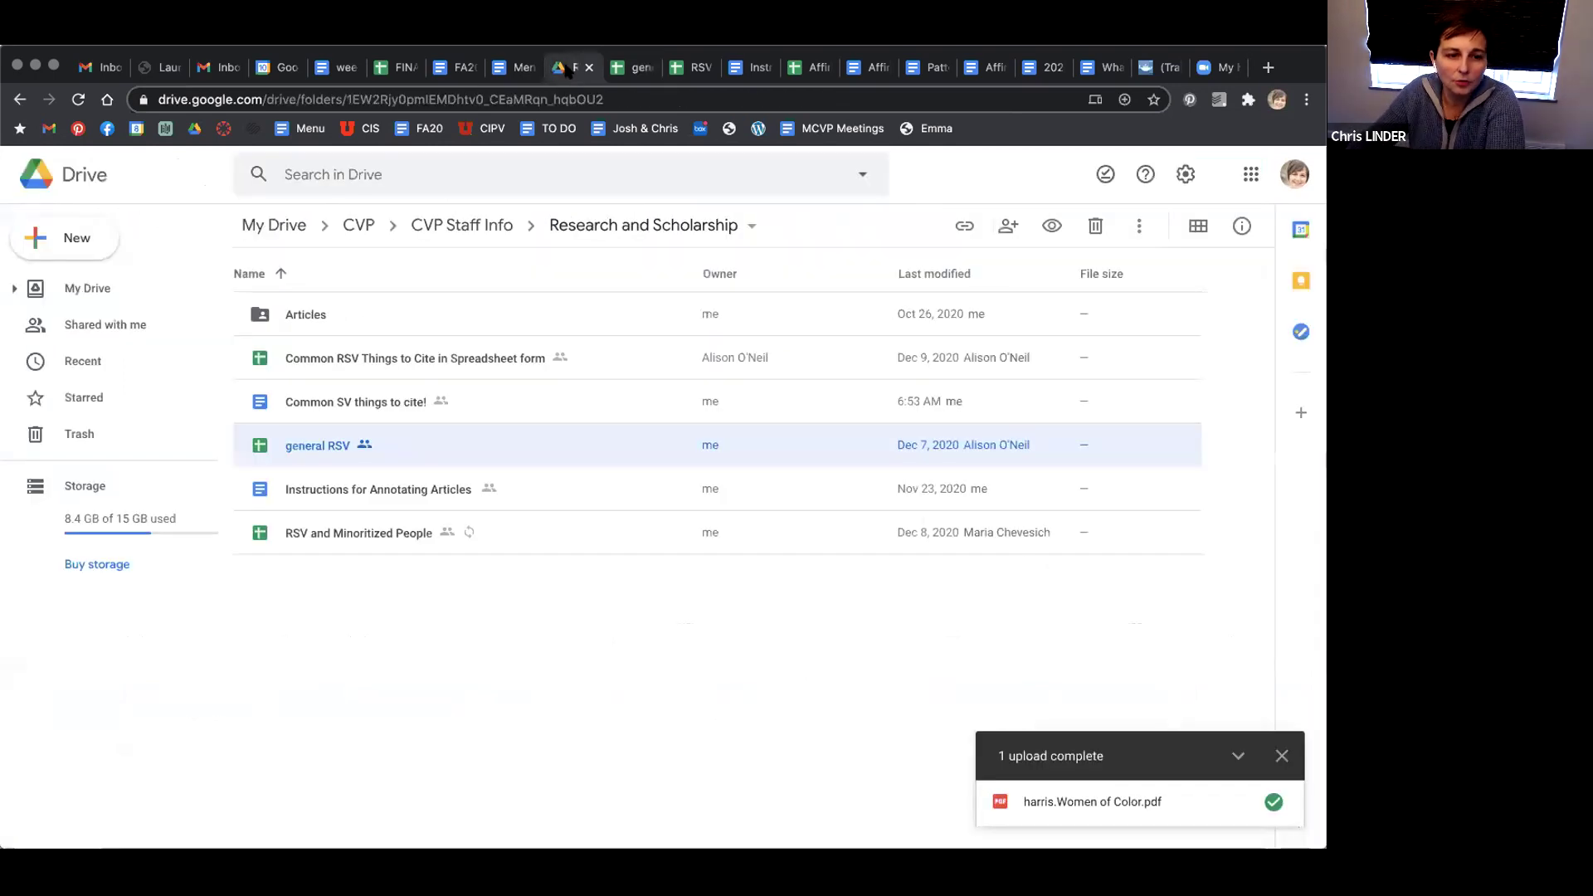
{"action": "double_click", "coordinate": [346, 323]}
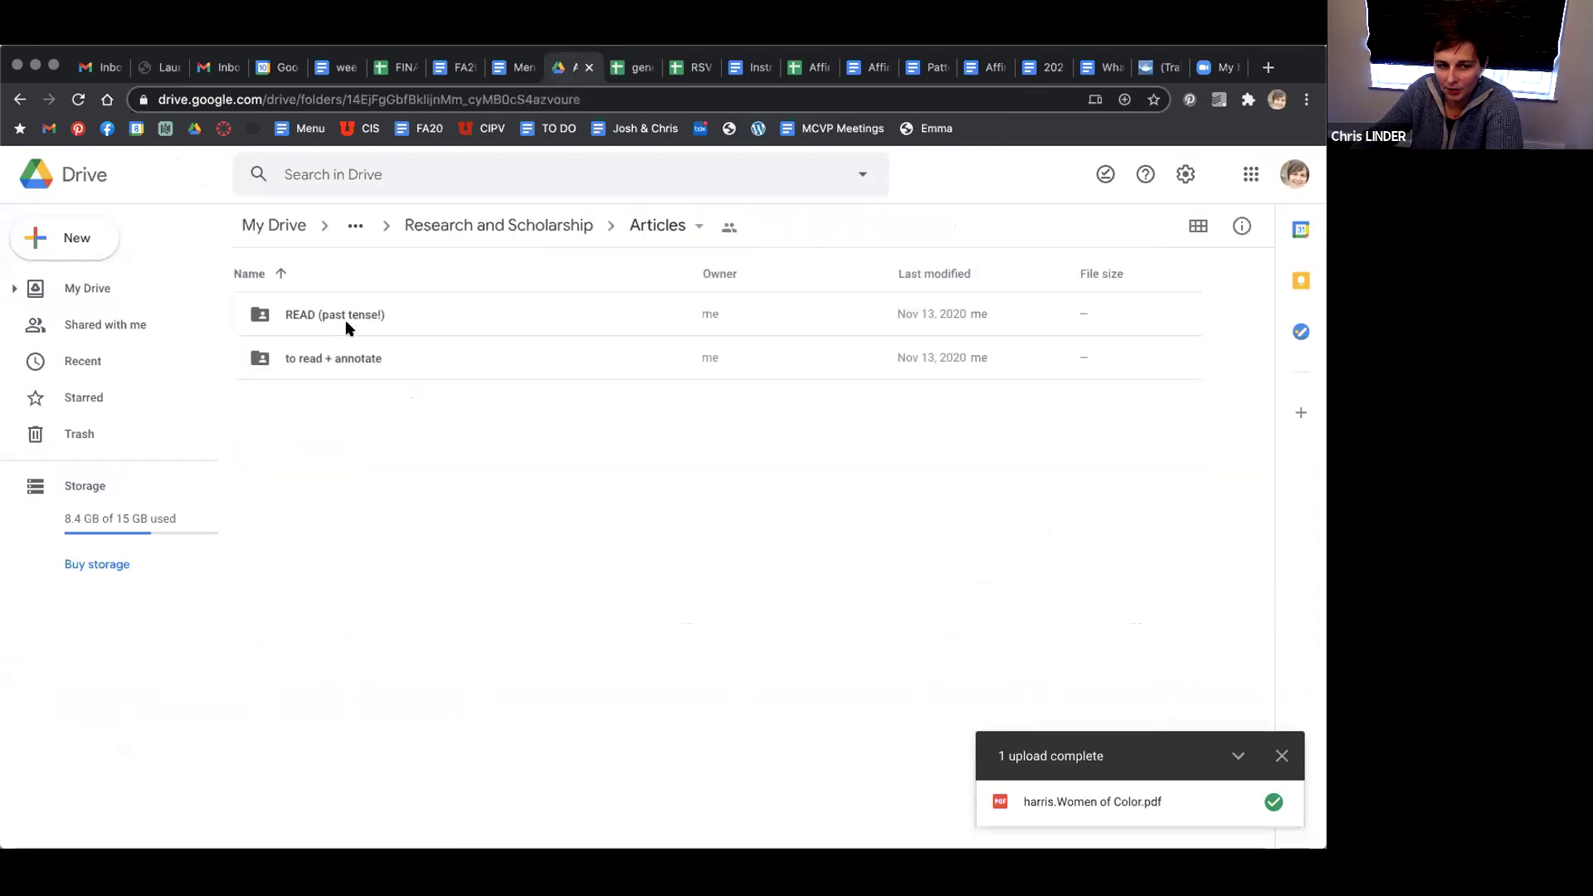
{"action": "double_click", "coordinate": [290, 359]}
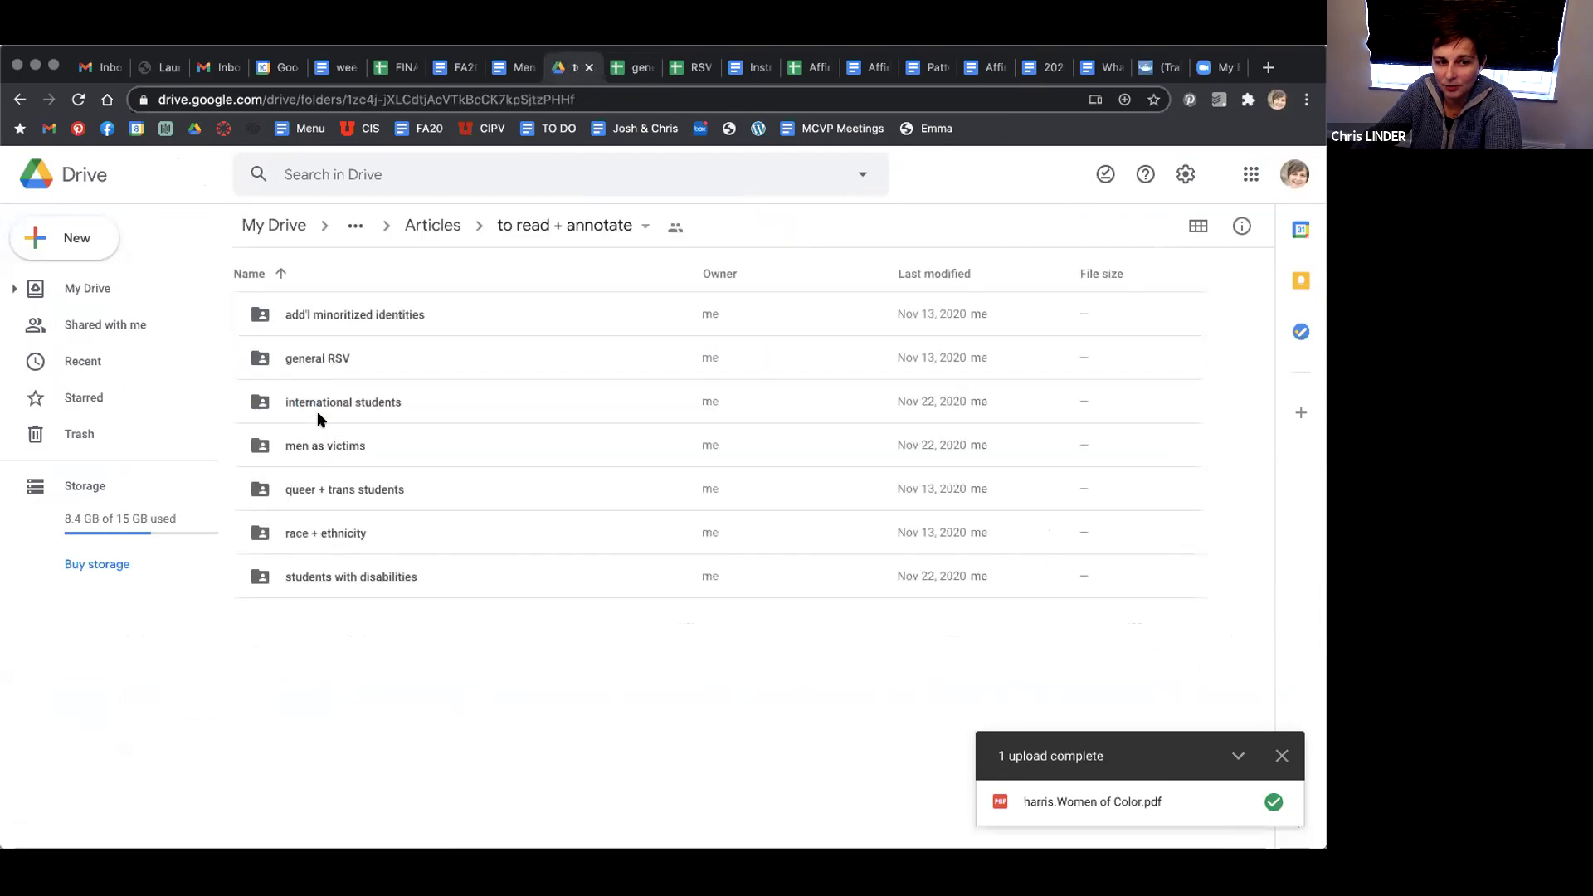
{"action": "double_click", "coordinate": [331, 403]}
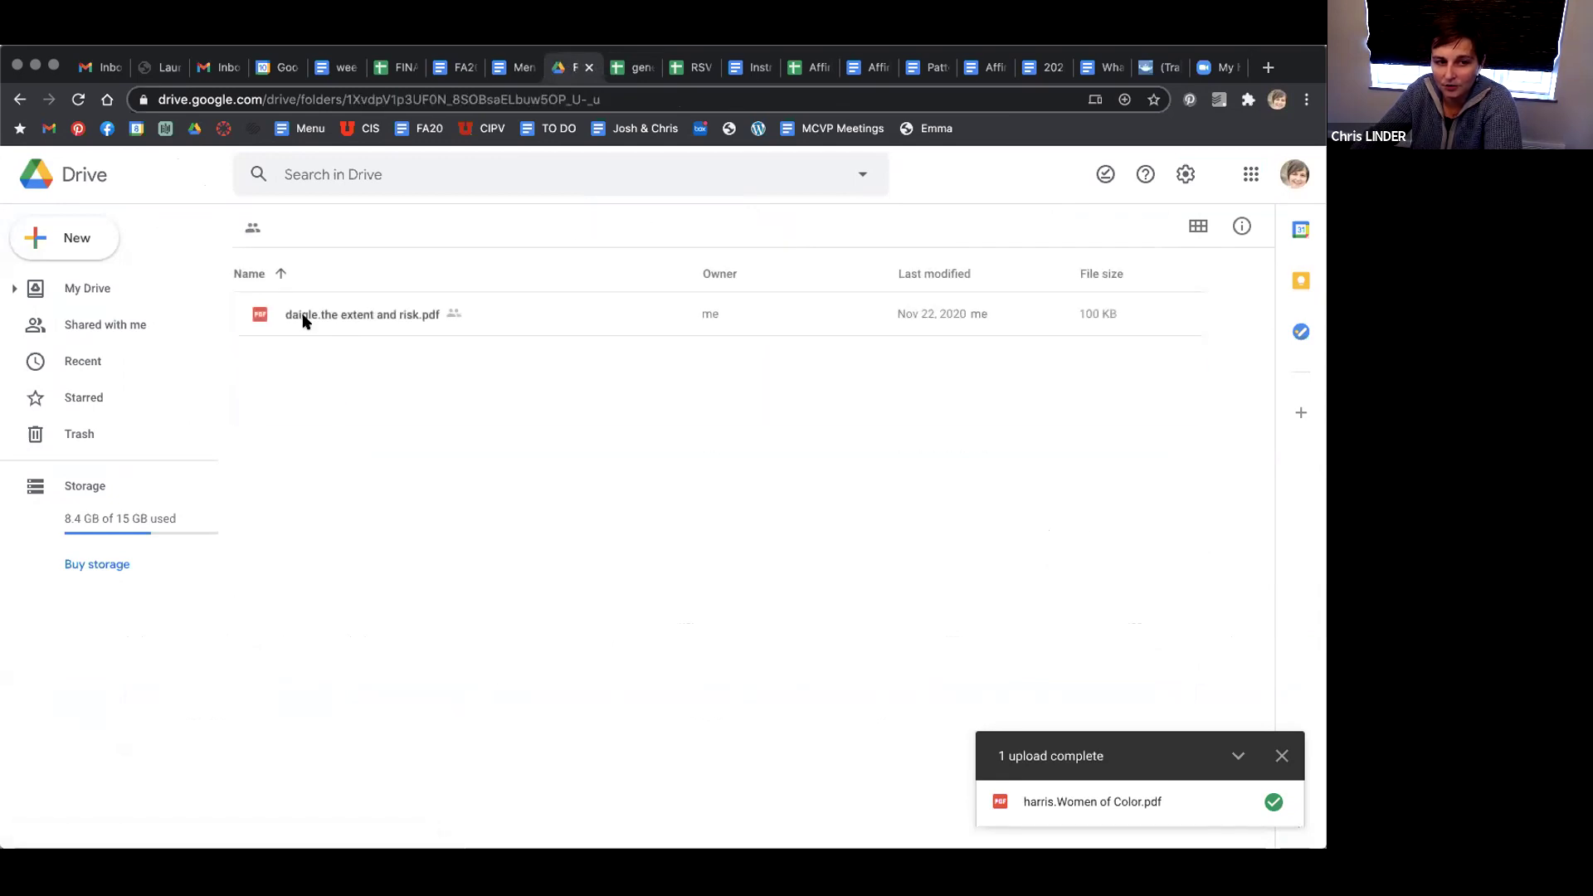
{"action": "right_click", "coordinate": [373, 314]}
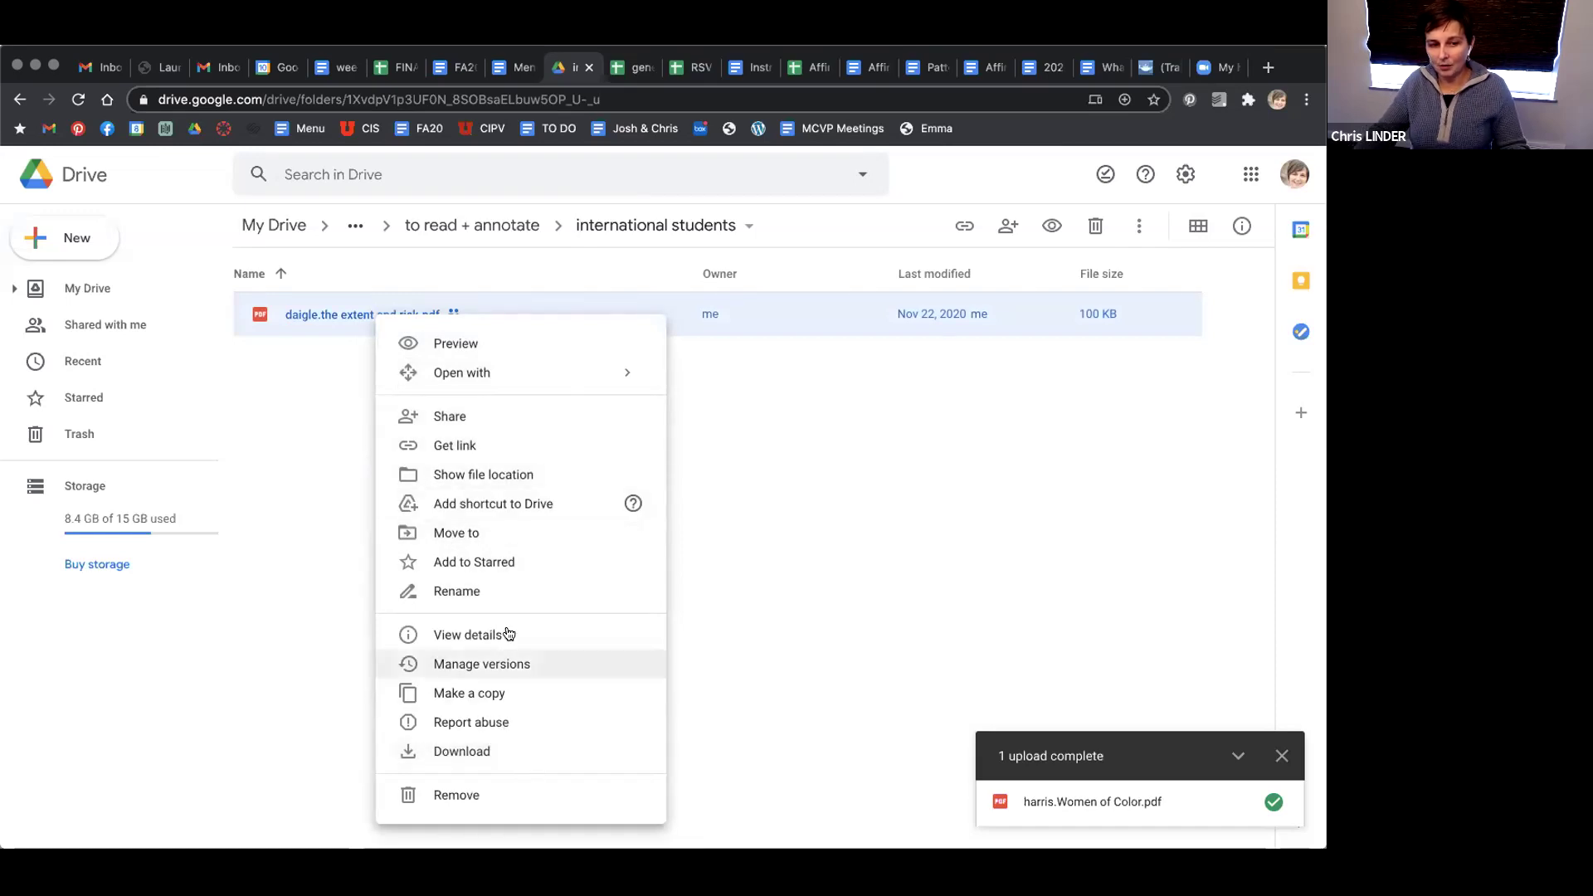
{"action": "left_click", "coordinate": [493, 540]}
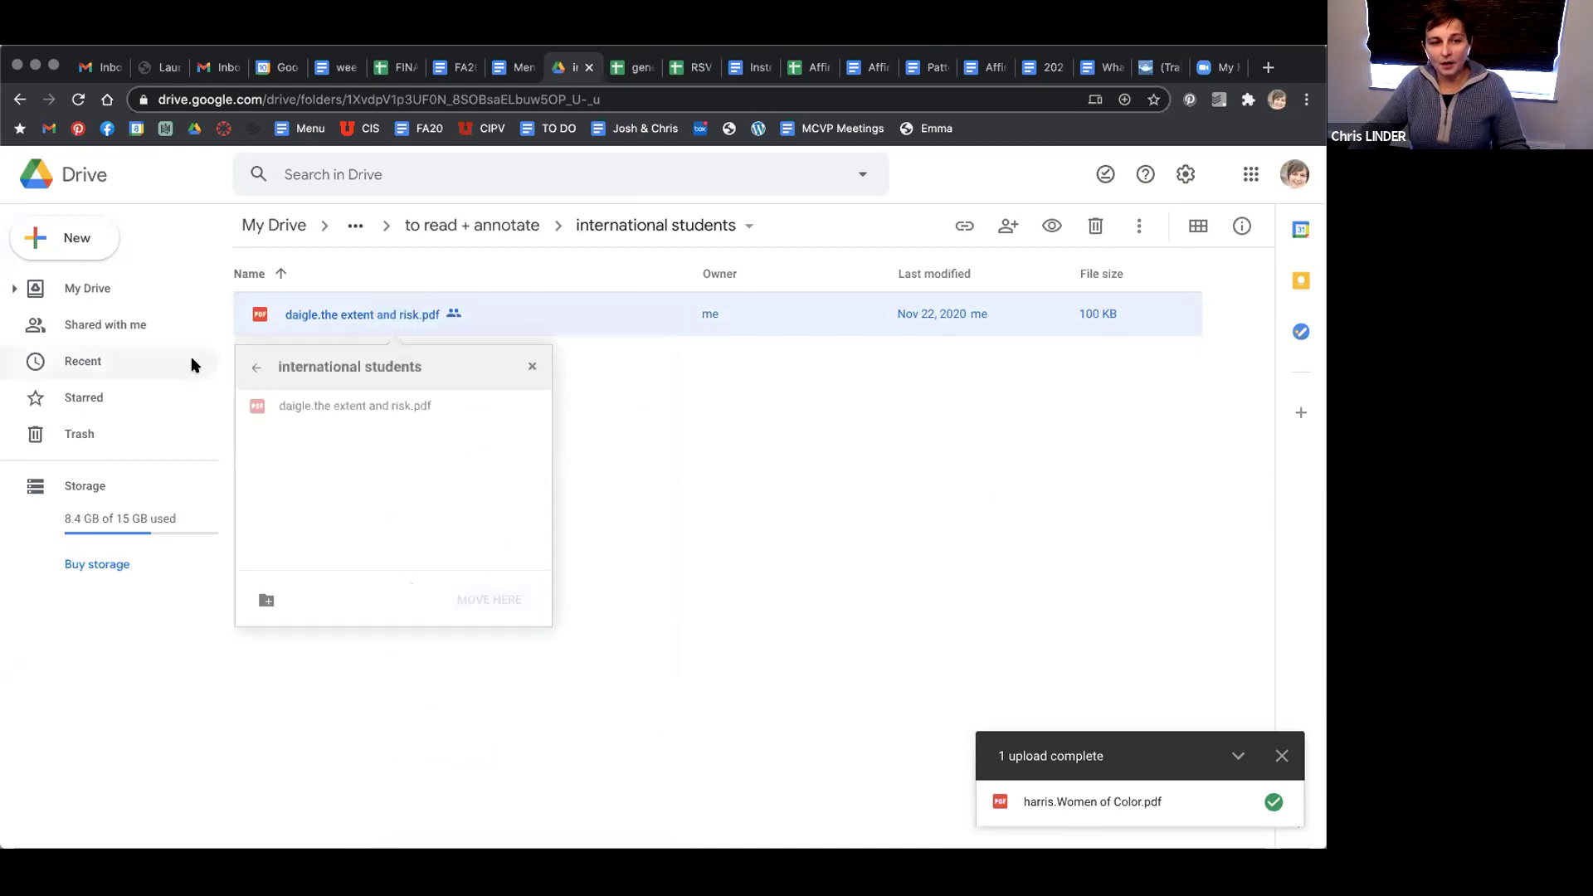
{"action": "left_click", "coordinate": [255, 370]}
{"action": "left_click", "coordinate": [253, 372]}
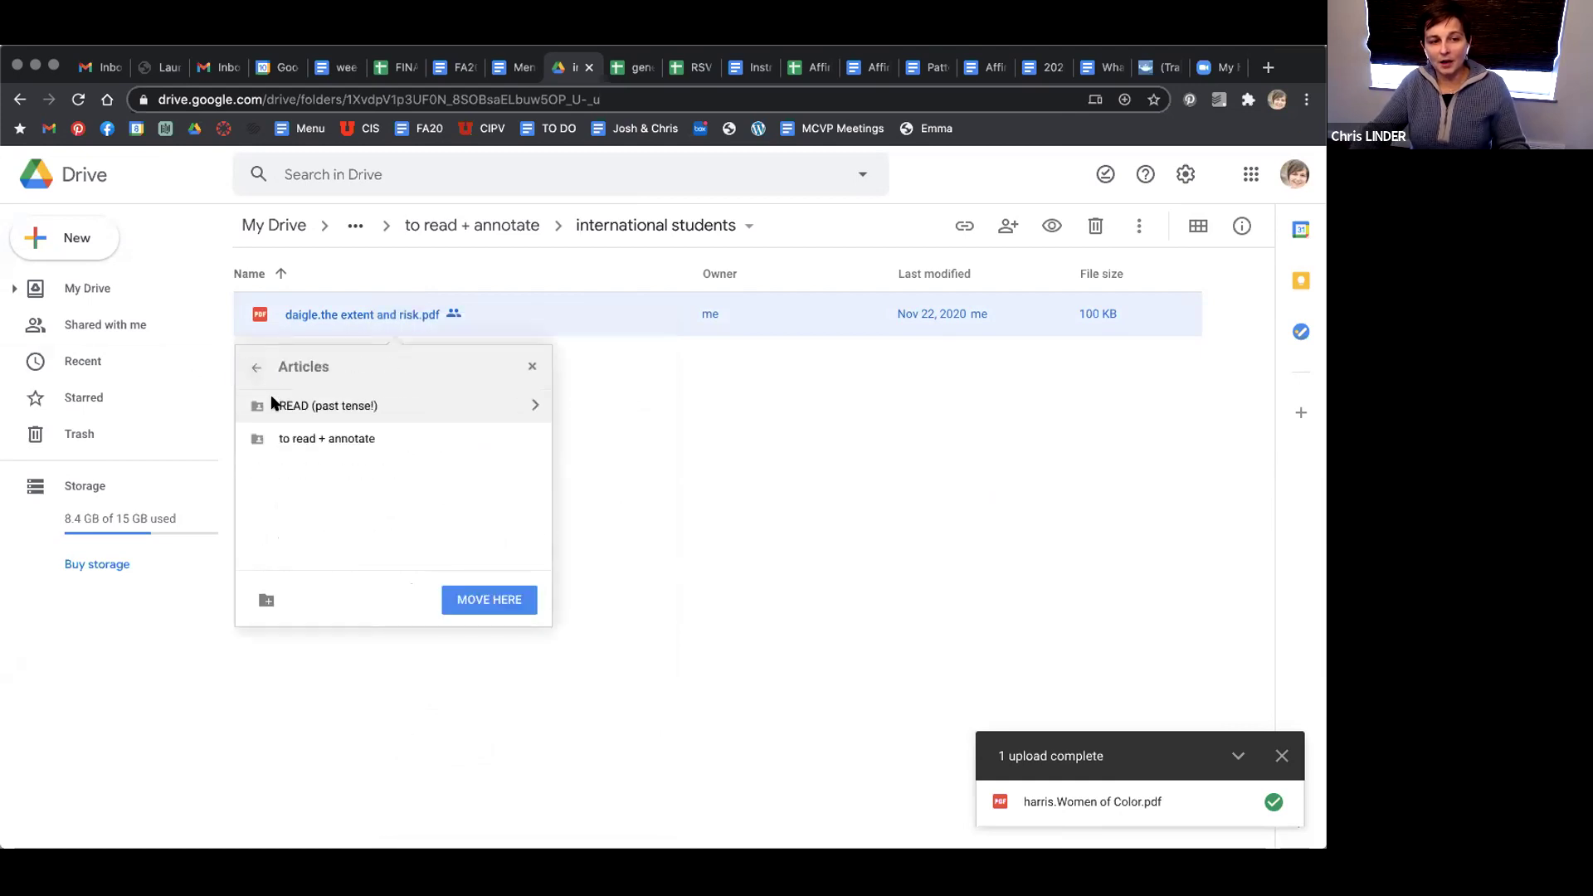
{"action": "left_click", "coordinate": [527, 410]}
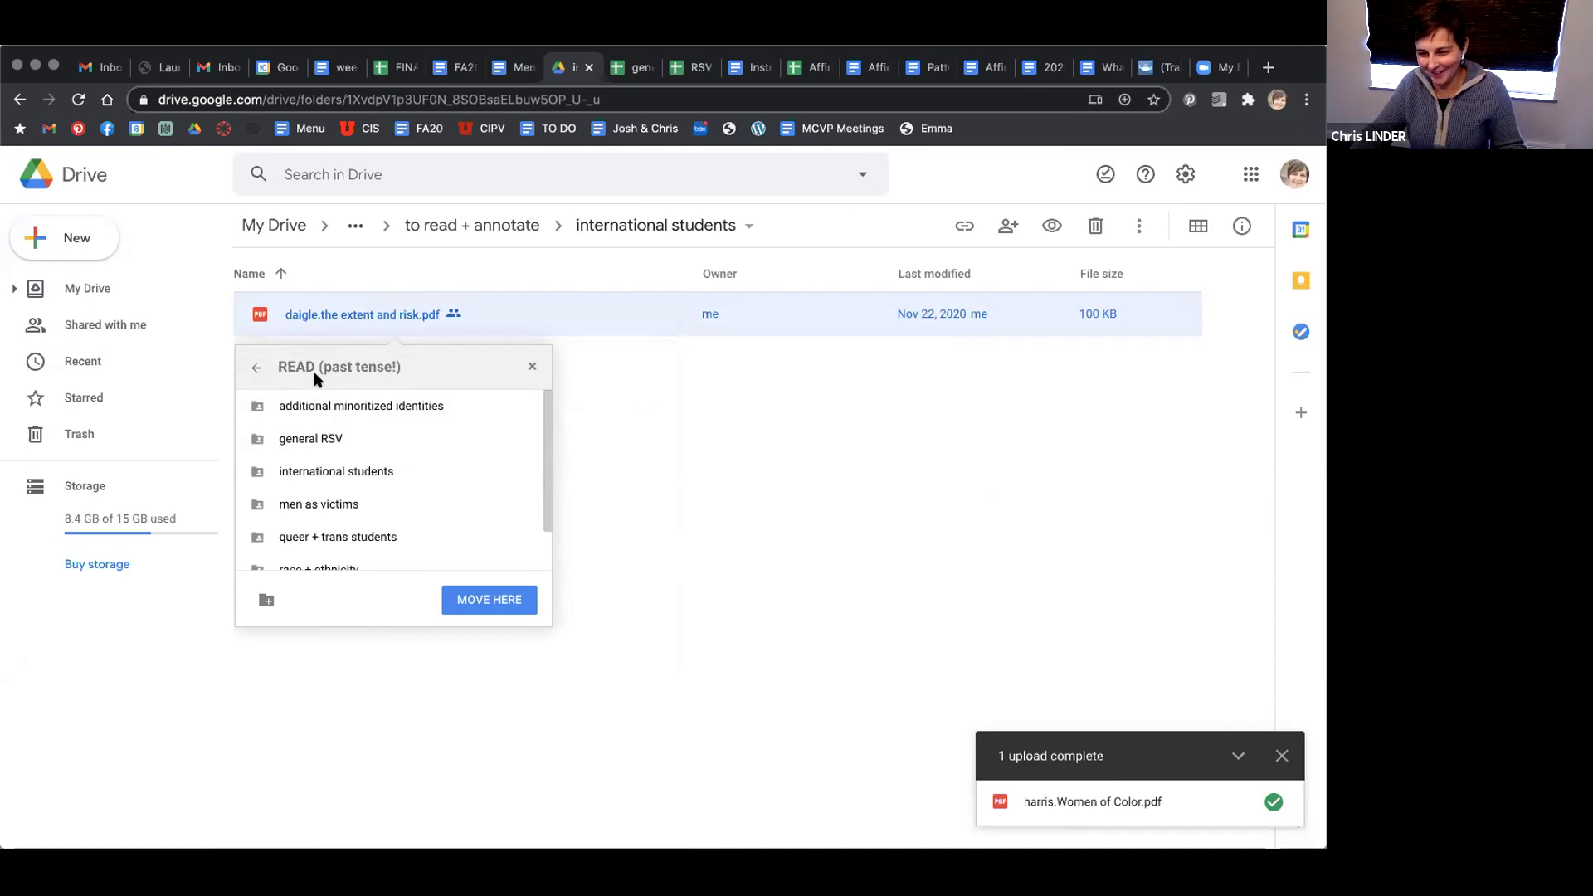
{"action": "left_click", "coordinate": [264, 369]}
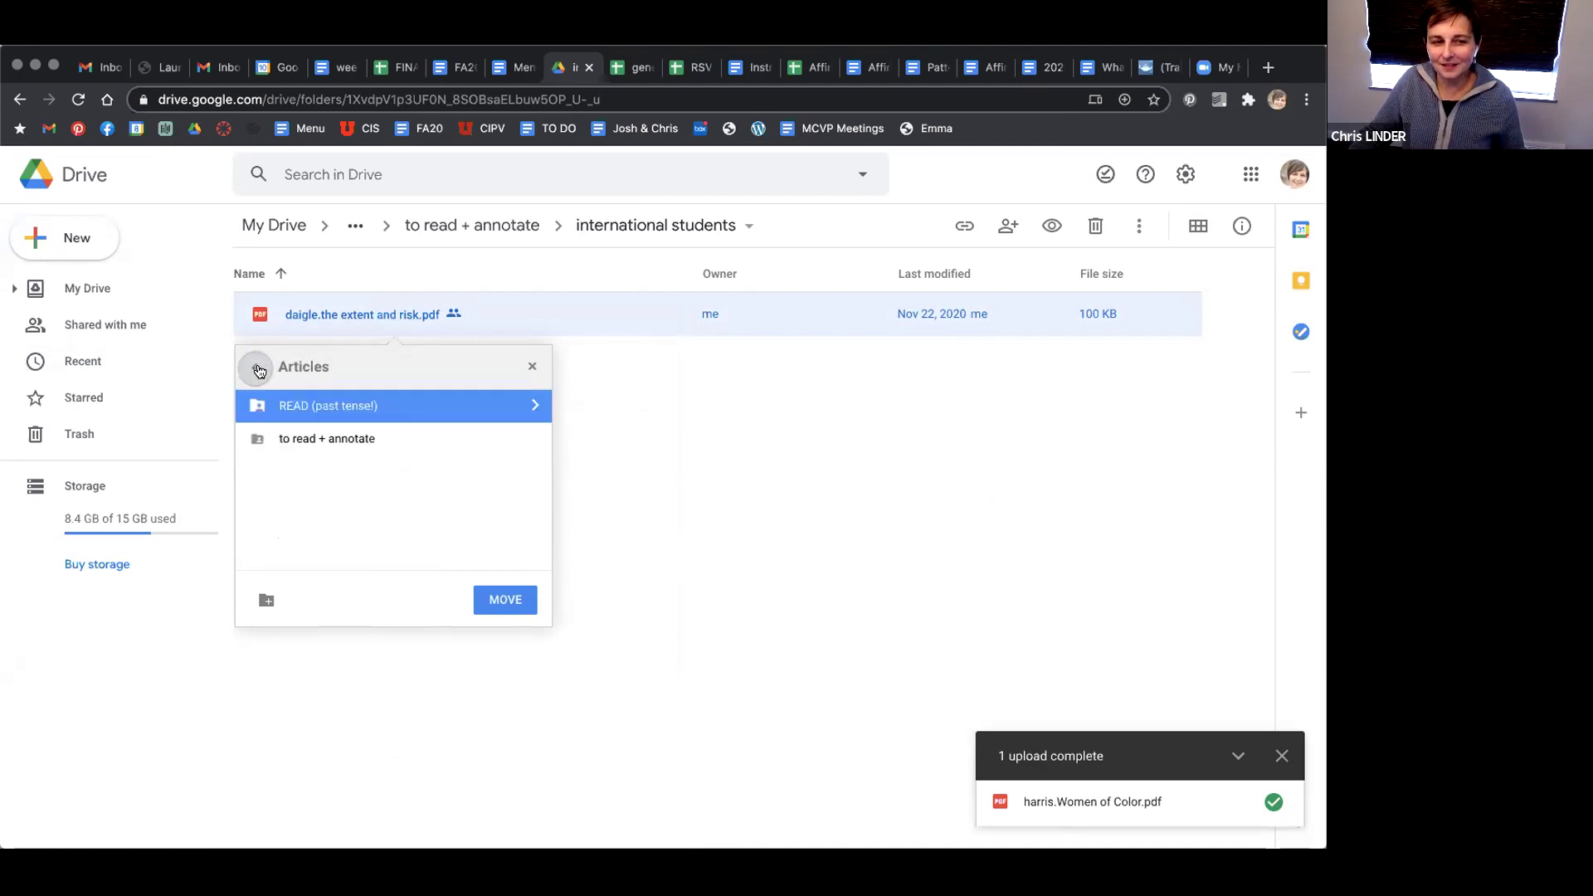
{"action": "left_click", "coordinate": [263, 369]}
{"action": "left_click", "coordinate": [532, 366]}
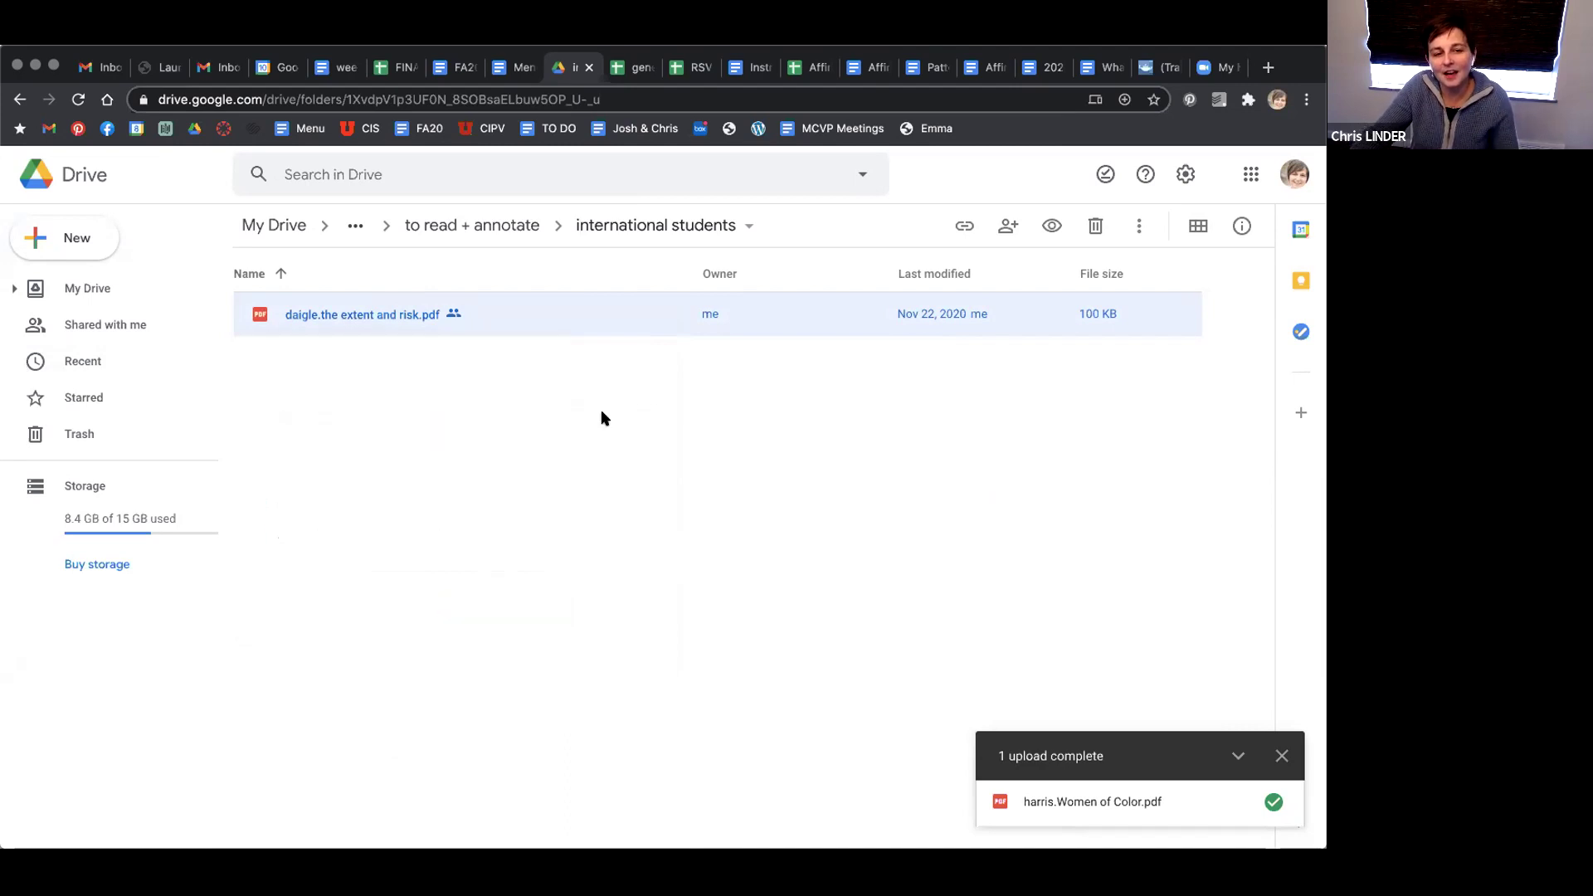
Step: Return to the 'to read + annotate' folder to view its seven topic subfolders
{"action": "left_click", "coordinate": [469, 225]}
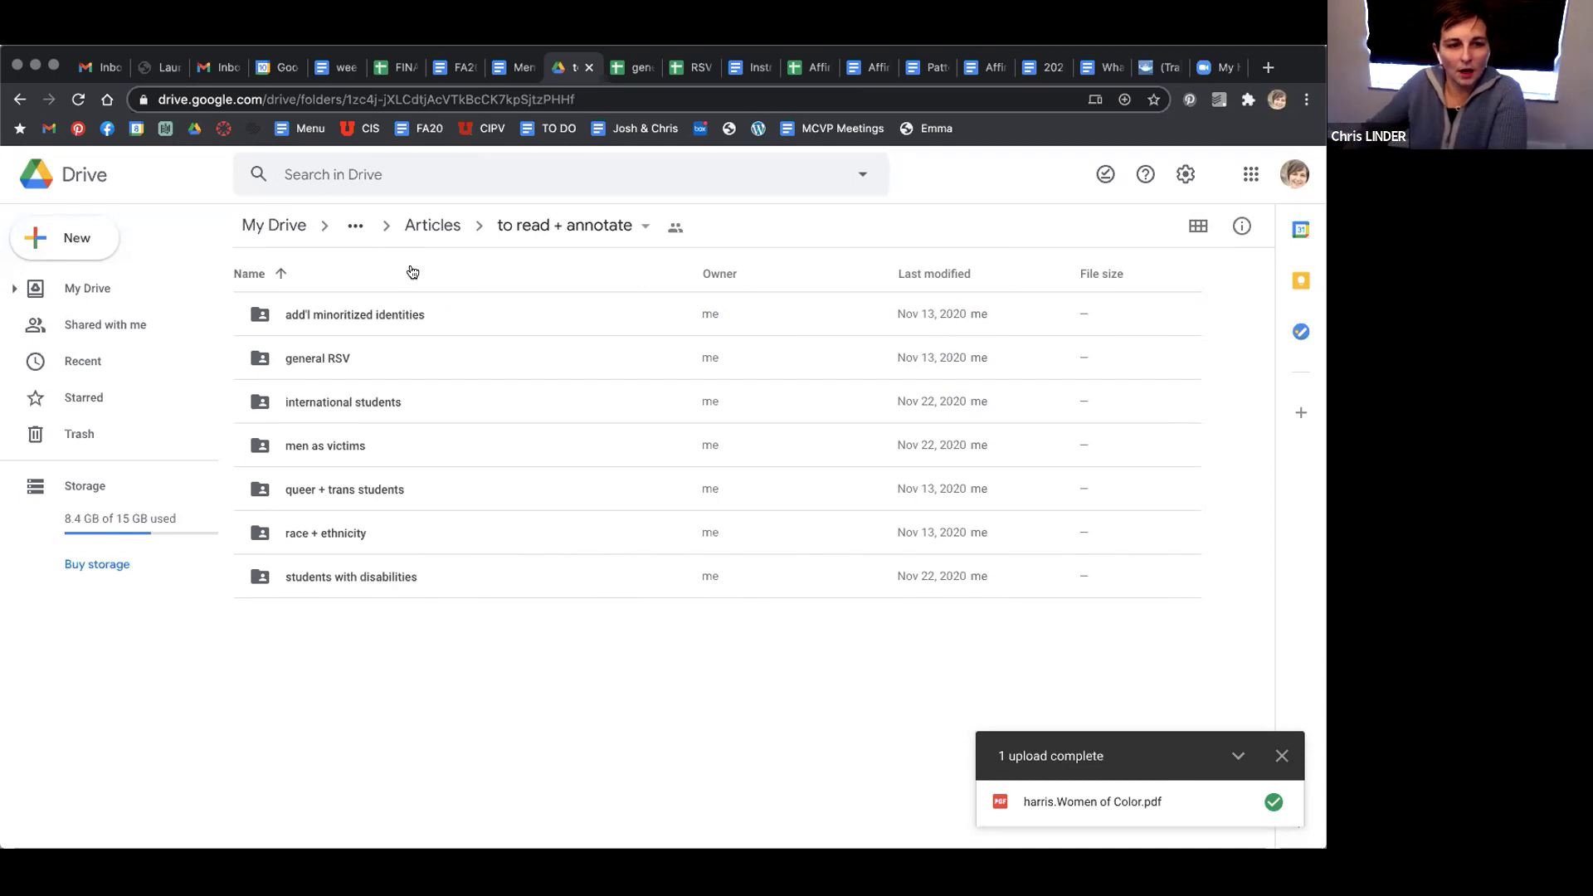
Step: Go up through Articles to Research and Scholarship and open the RSV and Minoritized People spreadsheet
{"action": "left_click", "coordinate": [428, 225]}
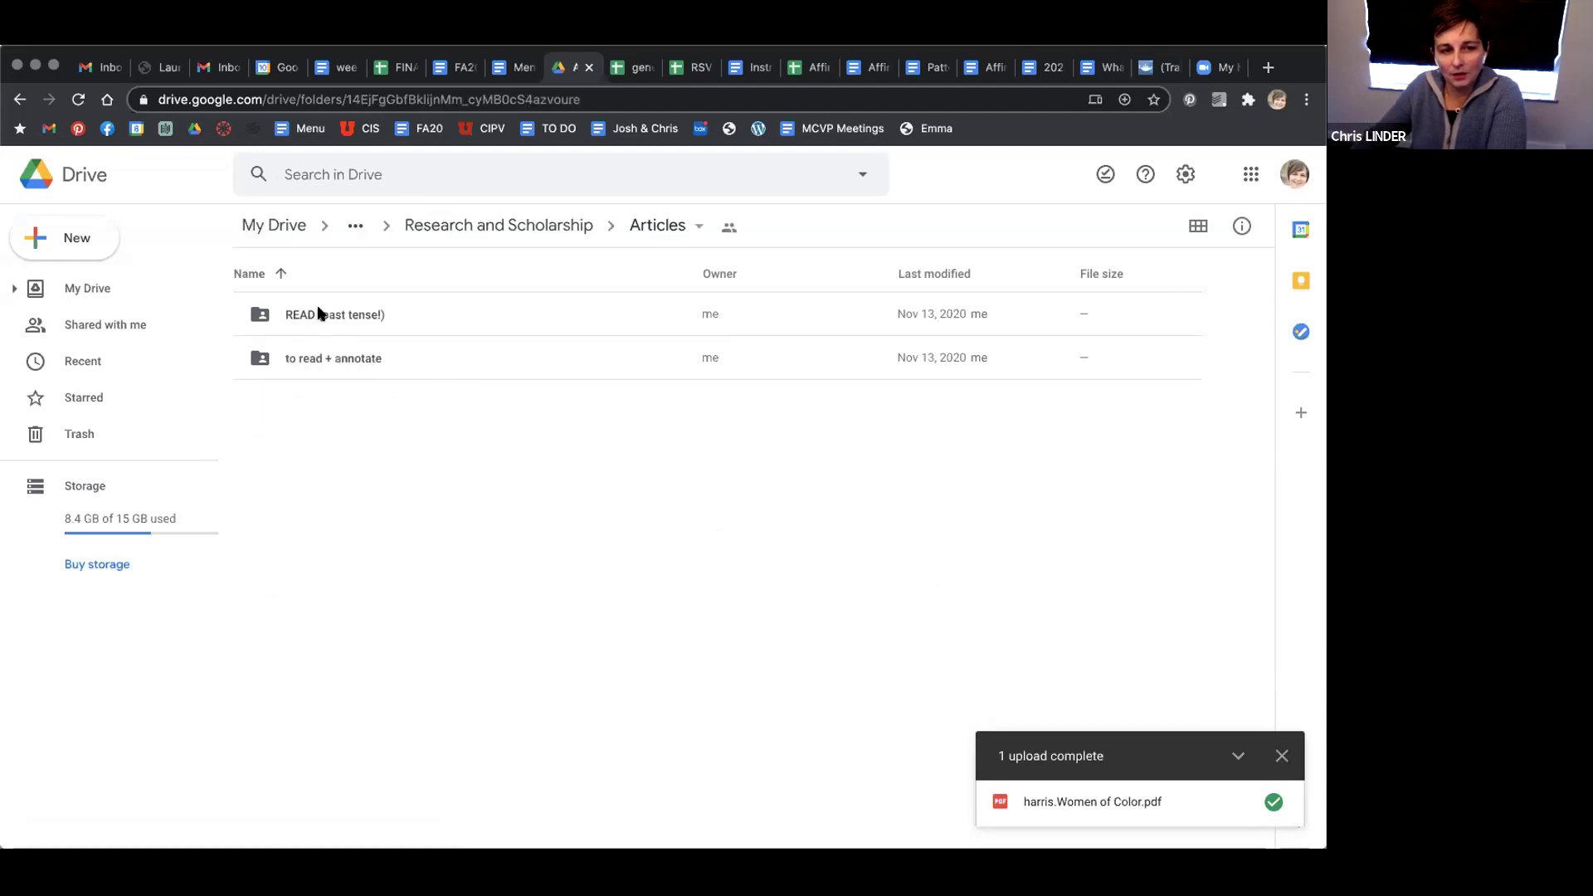
{"action": "left_click", "coordinate": [451, 224]}
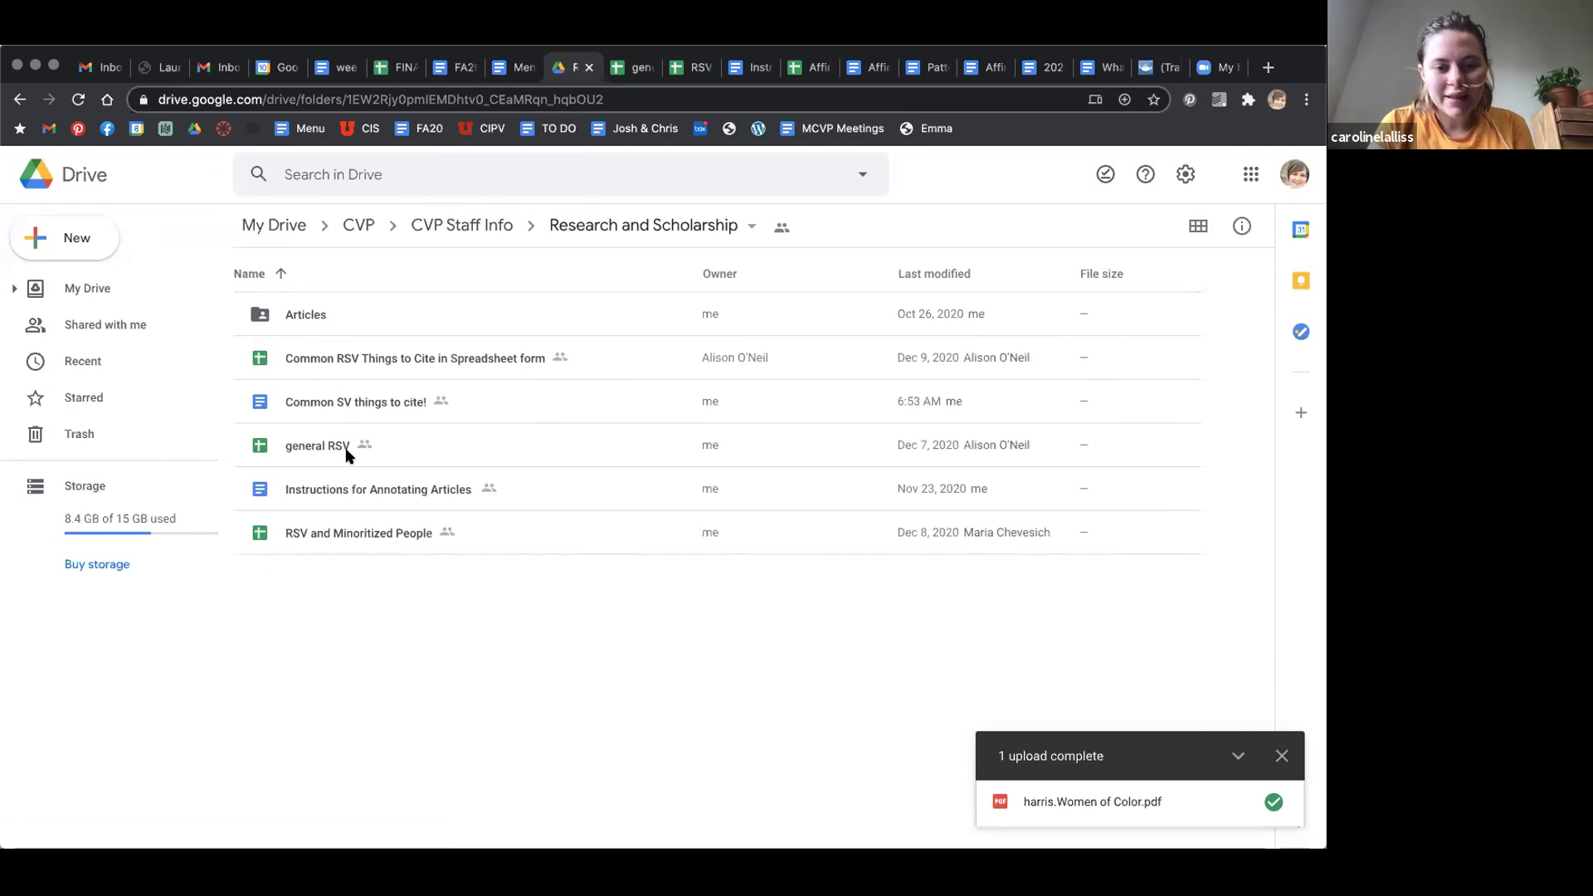
{"action": "double_click", "coordinate": [328, 535]}
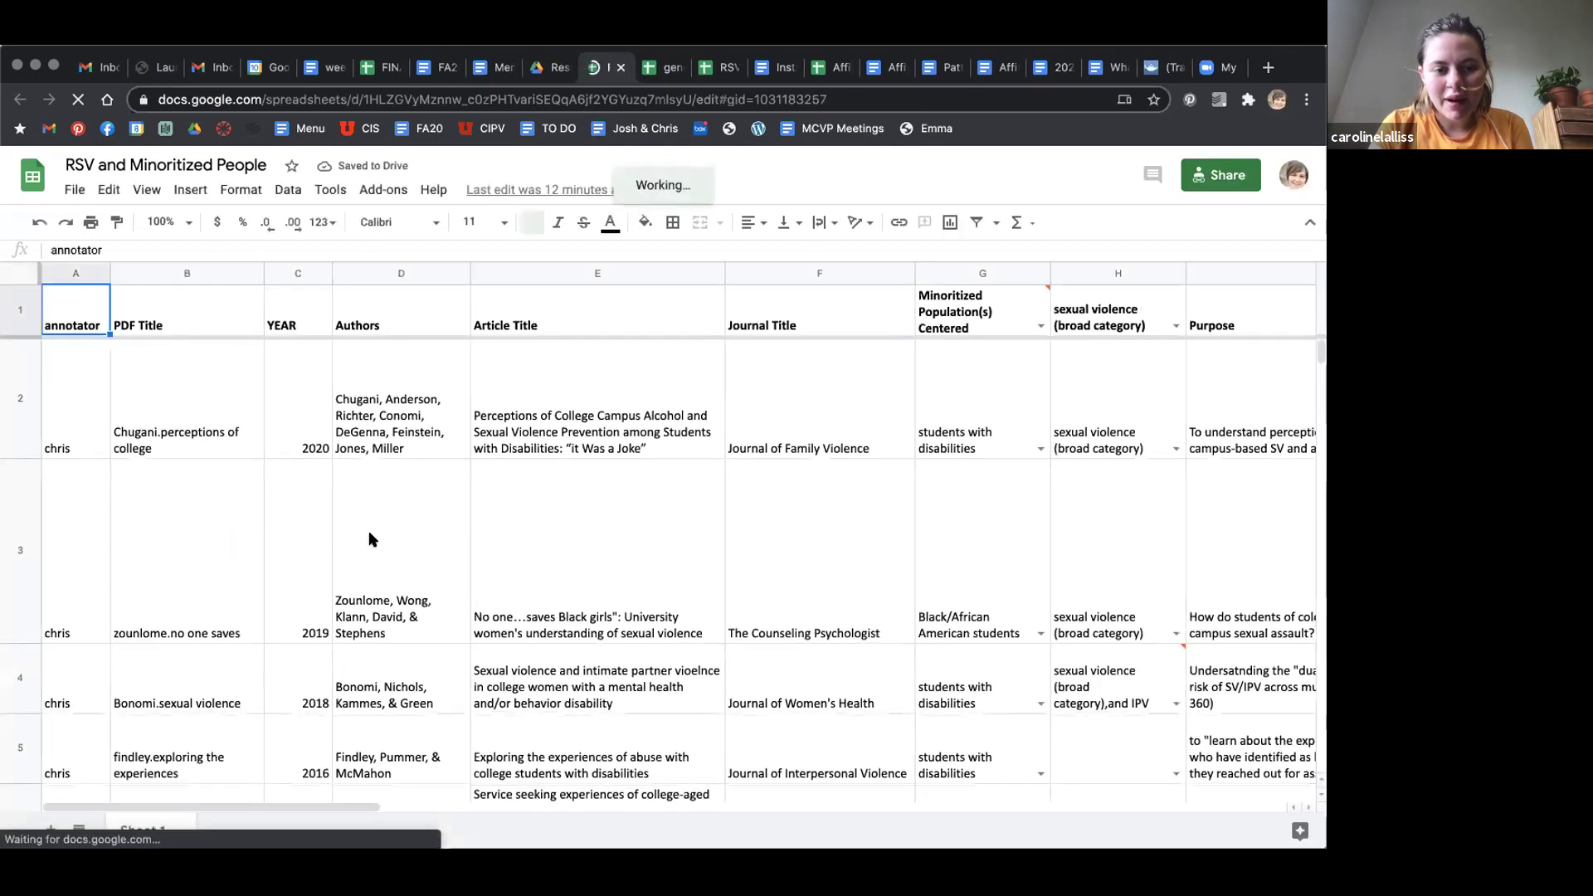
Step: Scroll to the last entry in row 20, then move across empty row 21 to its Purpose column
{"action": "scroll", "coordinate": [370, 539], "scroll_direction": "down", "scroll_amount": 10}
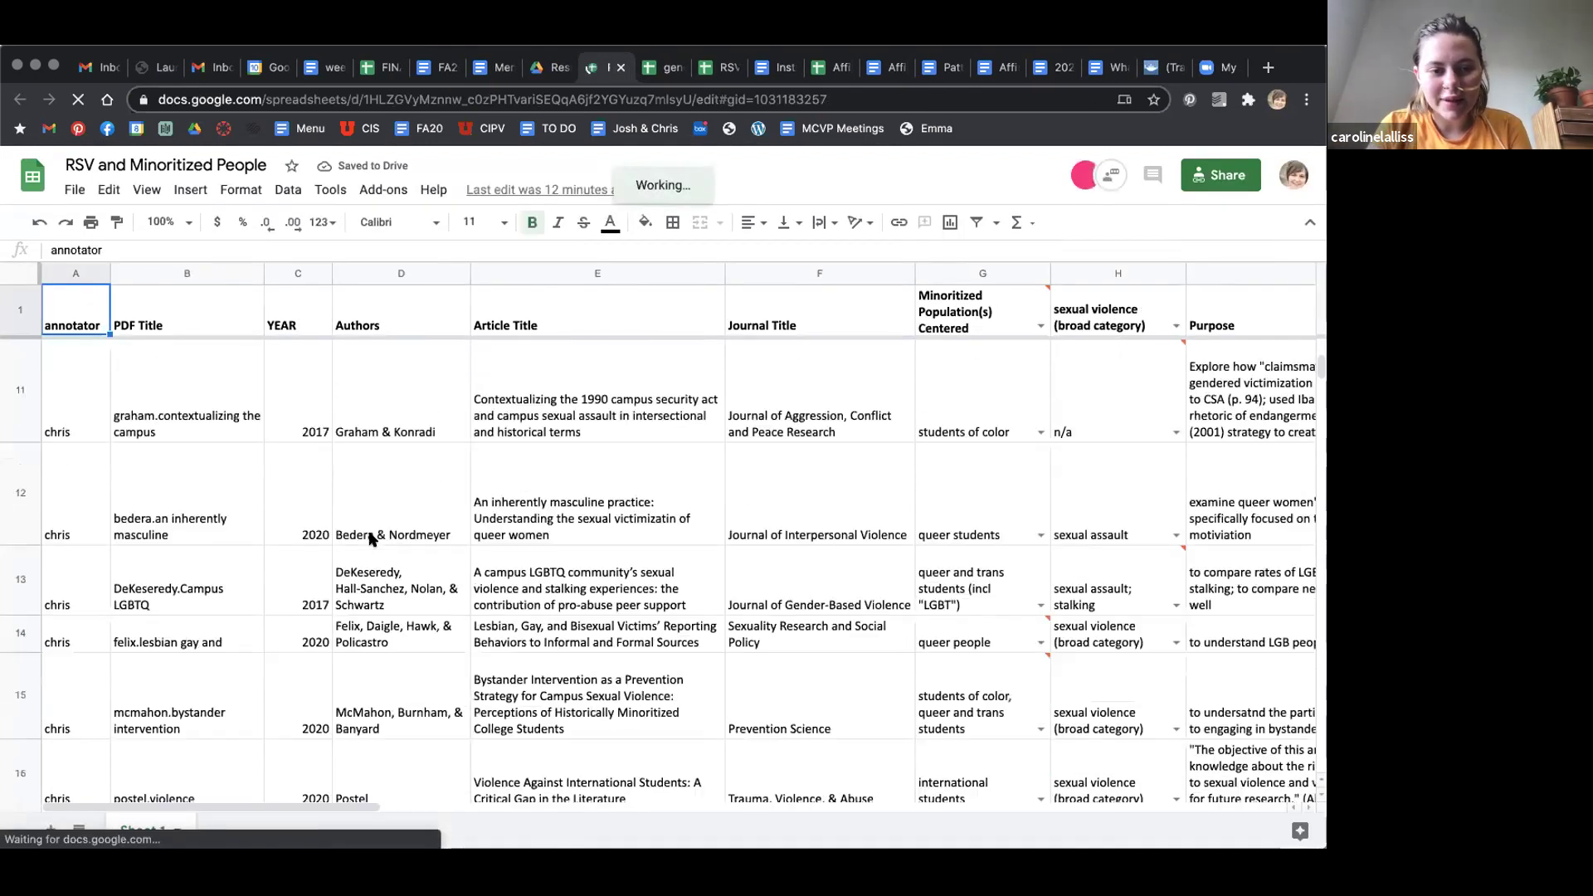
{"action": "scroll", "coordinate": [370, 540], "scroll_direction": "down", "scroll_amount": 8}
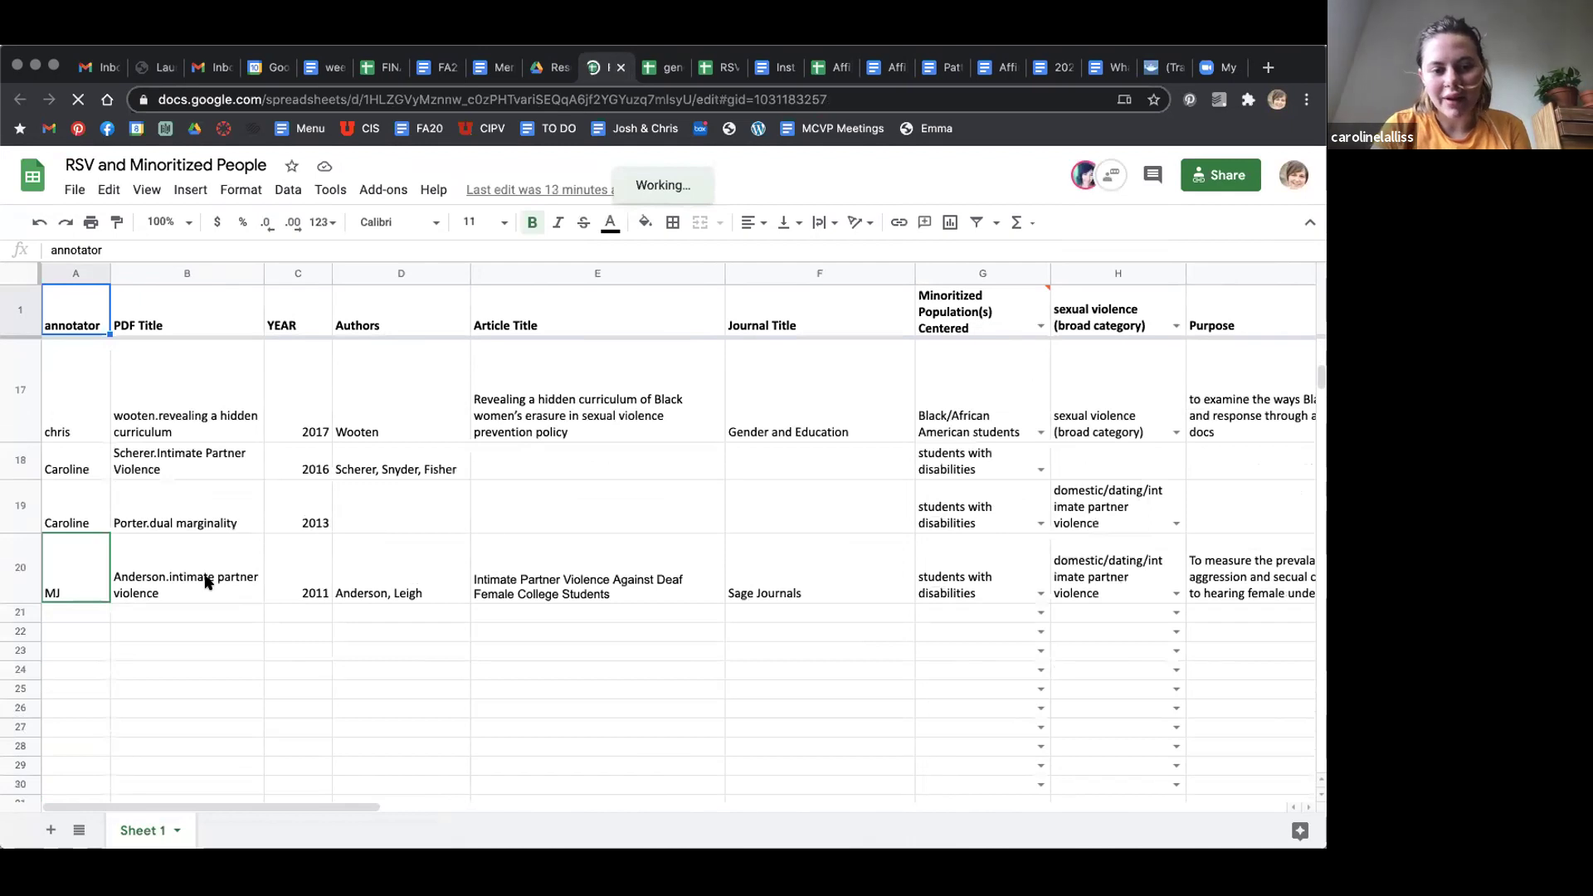
{"action": "left_click", "coordinate": [207, 581]}
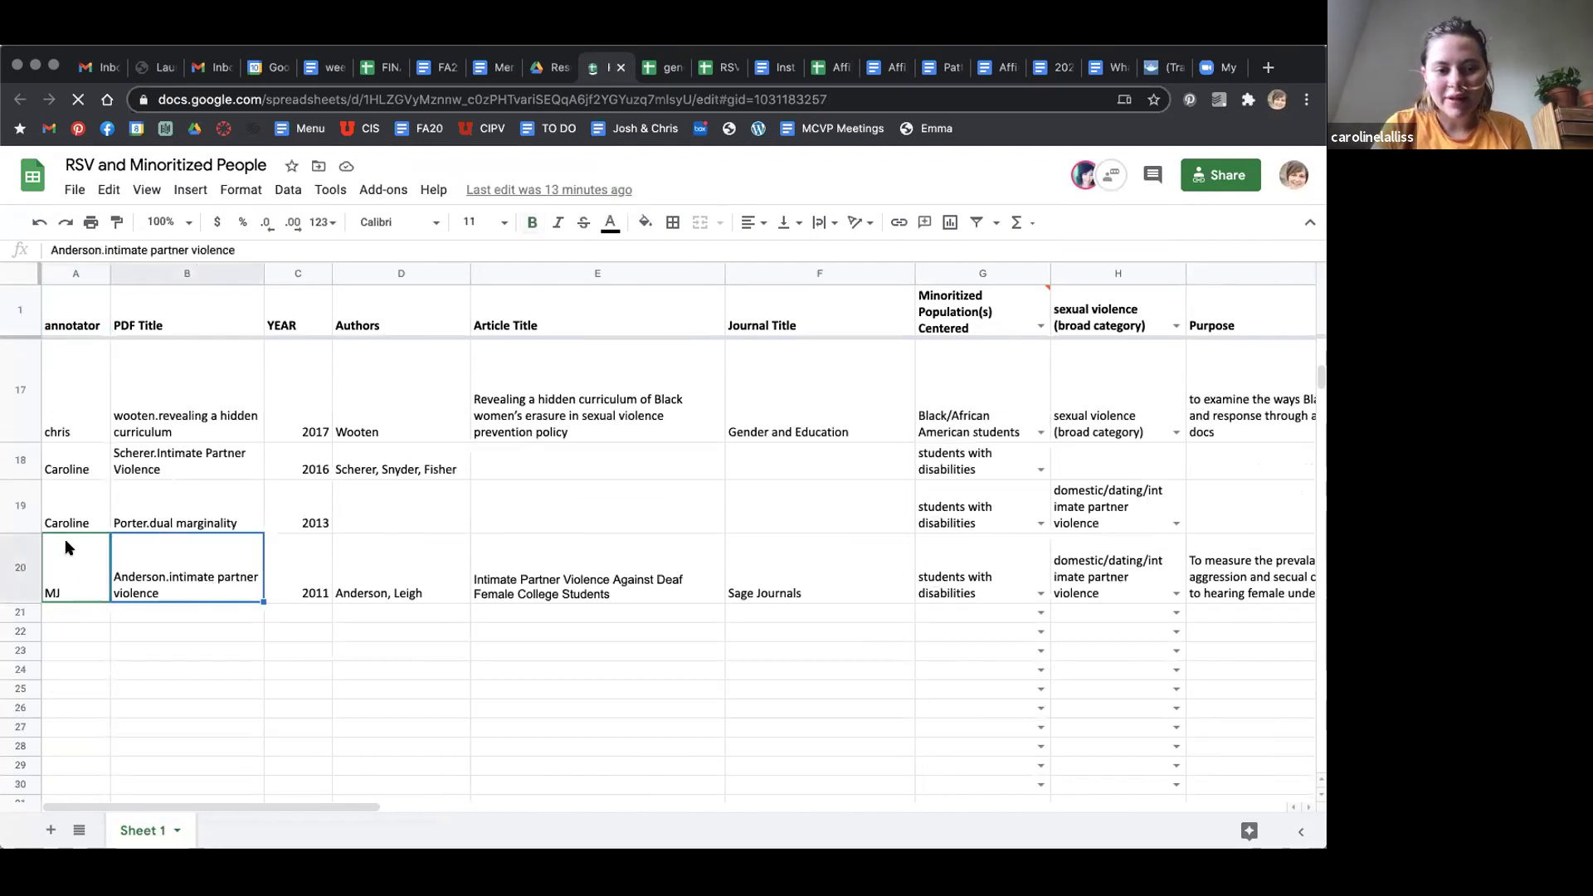
{"action": "left_click", "coordinate": [69, 612]}
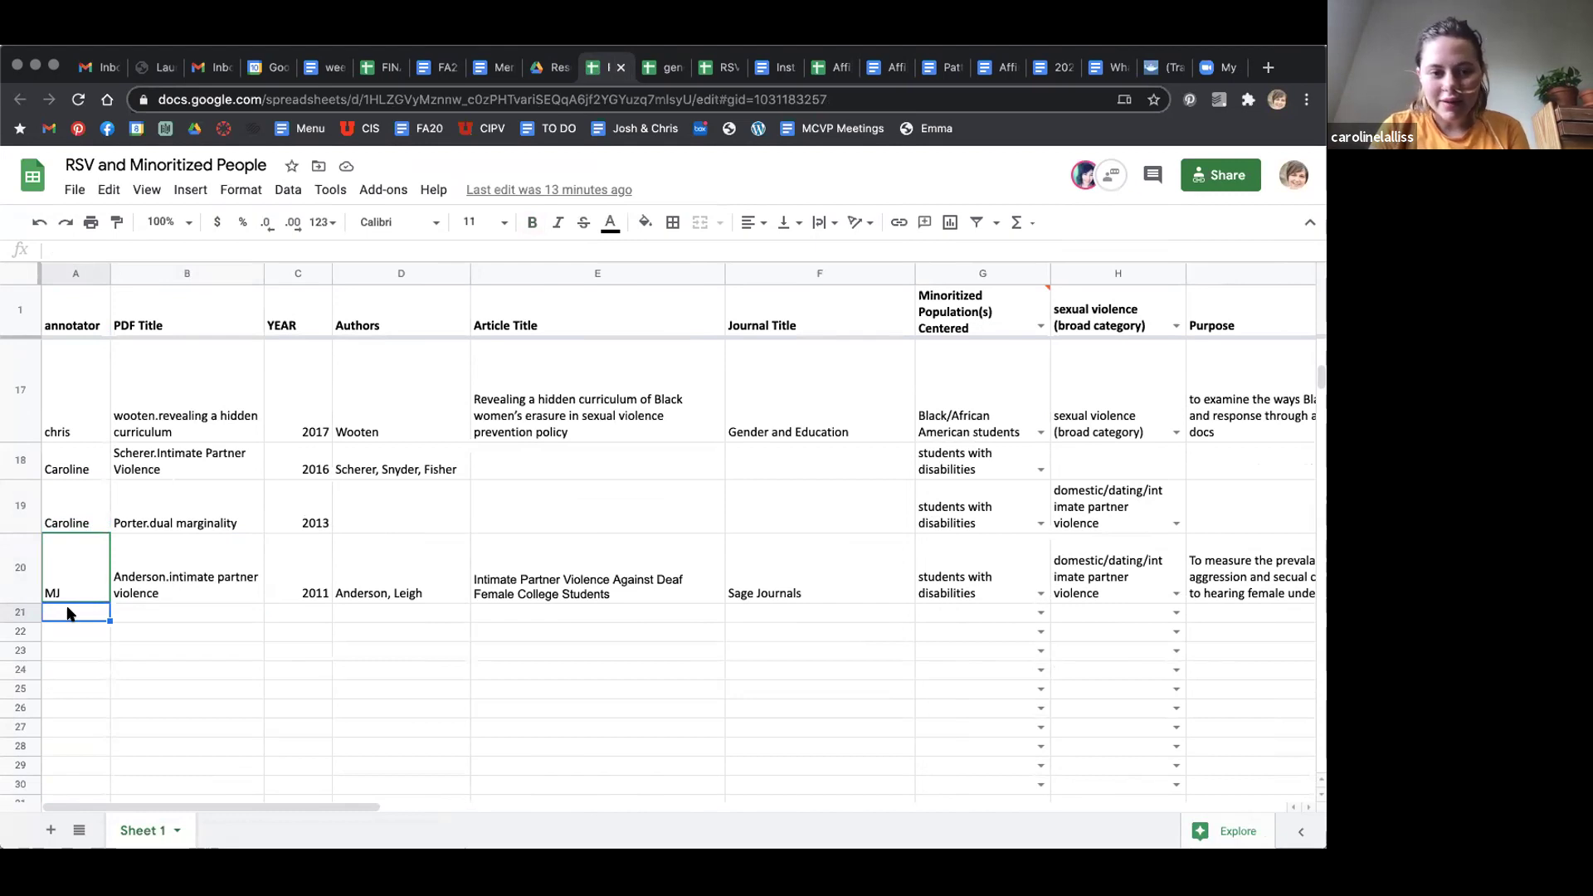
{"action": "key", "text": "Right"}
{"action": "key", "text": "Right"}
{"action": "key", "text": "Right"}
{"action": "key", "text": "Right"}
{"action": "key", "text": "Right"}
{"action": "key", "text": "Right"}
{"action": "key", "text": "Right"}
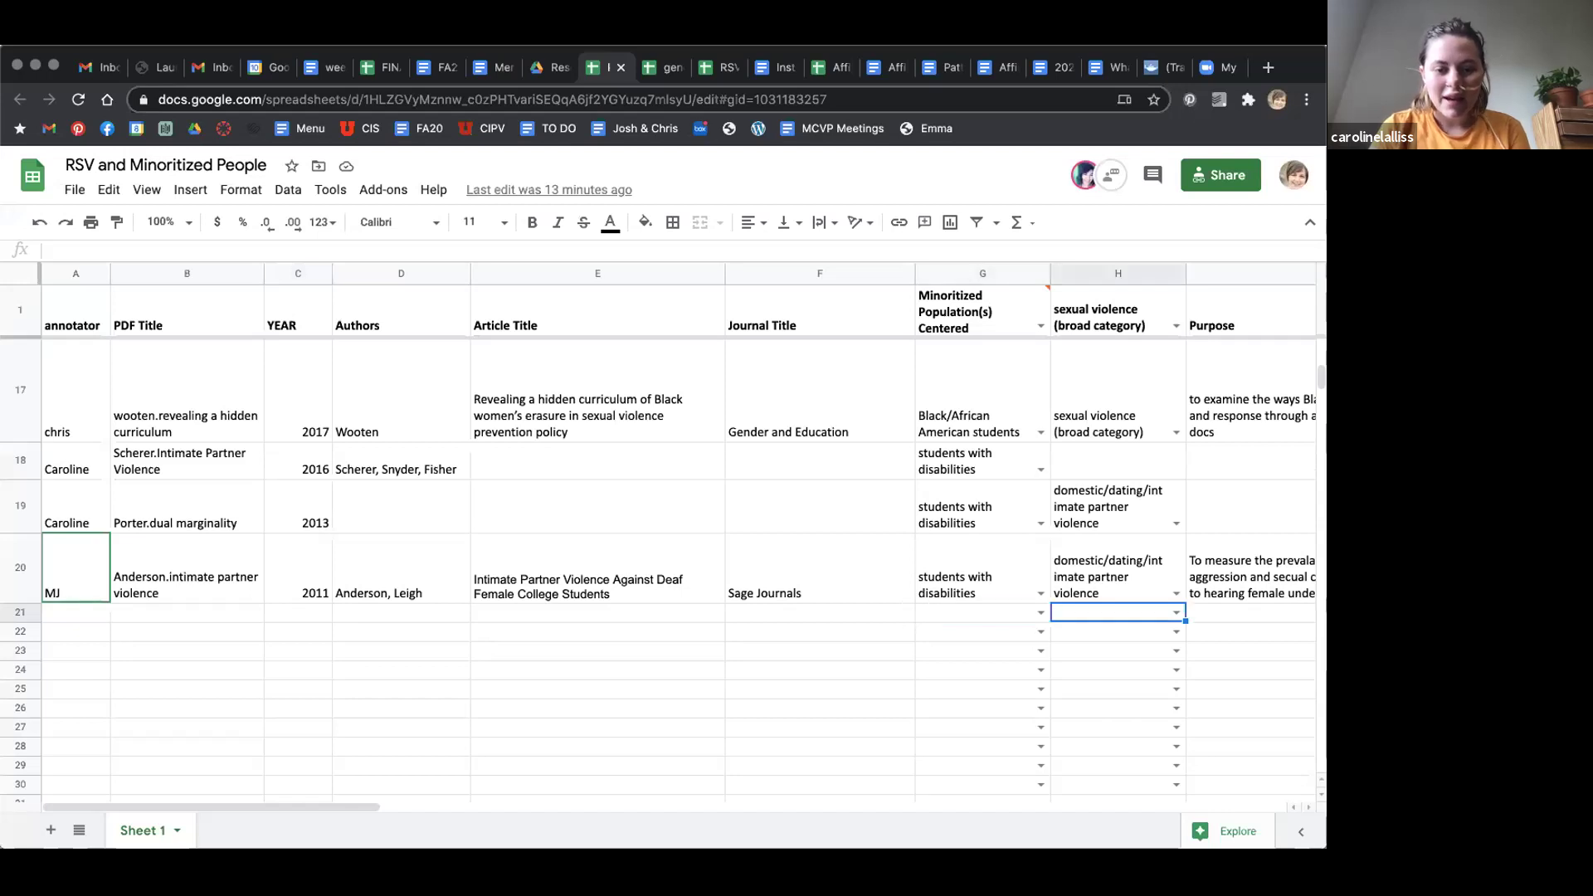
{"action": "key", "text": "Right"}
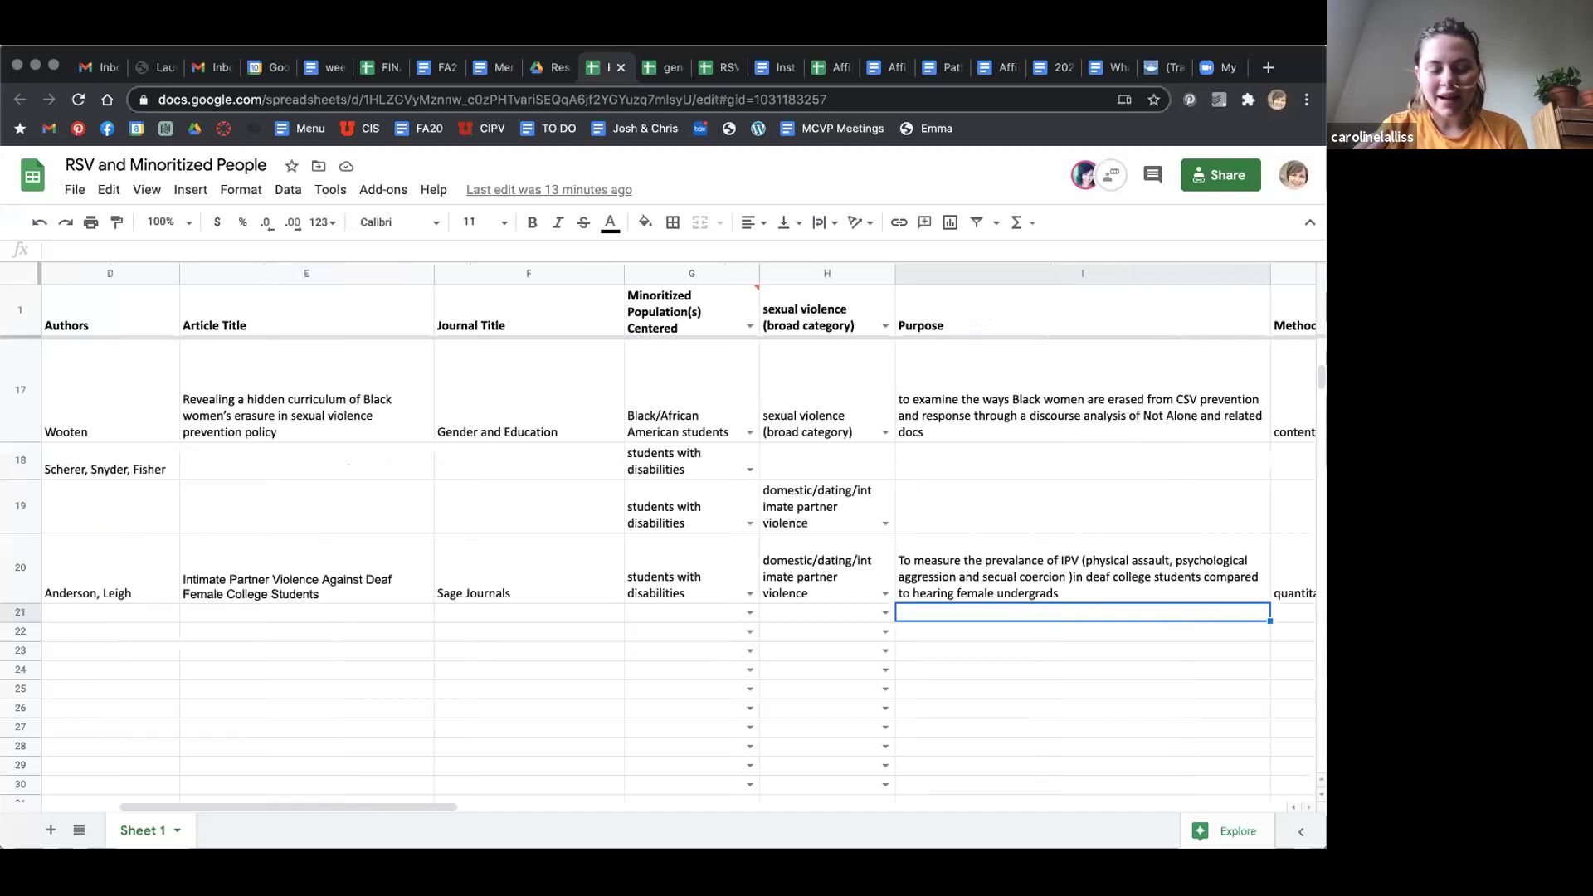